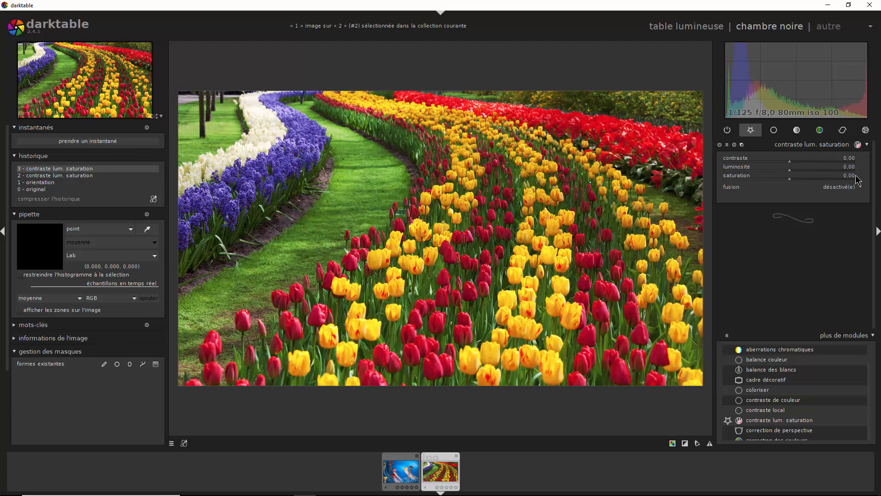
Set fusion to masque dessiné + paramétrique, then isolate the sampled red tulip hue by capping the input hue at 47 with the mask displayed.
left_click(851, 189)
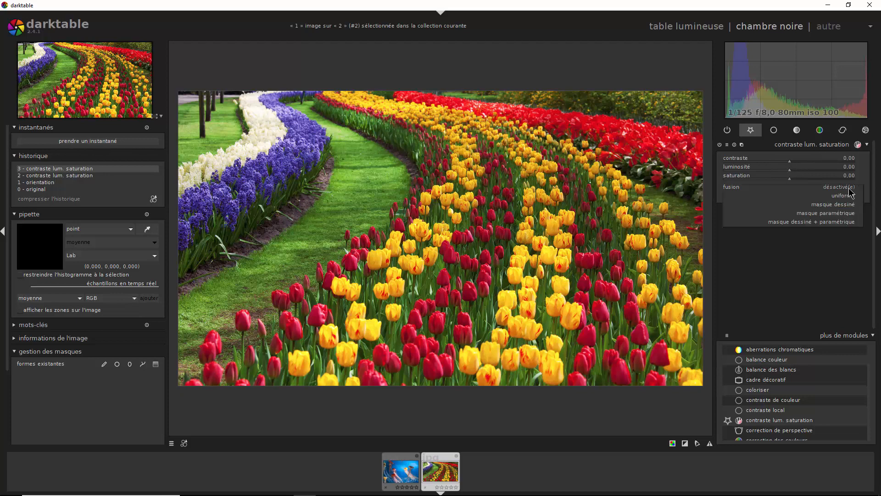
left_click(838, 223)
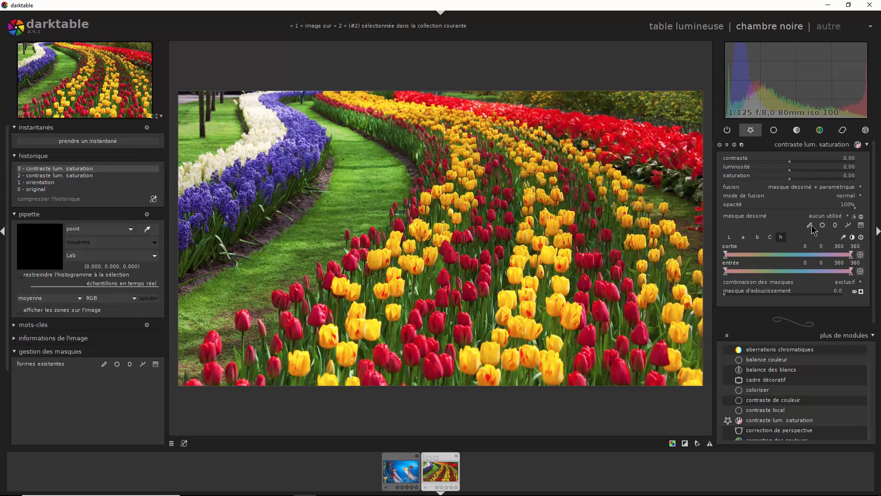
left_click(844, 239)
left_click(439, 322)
left_click(862, 291)
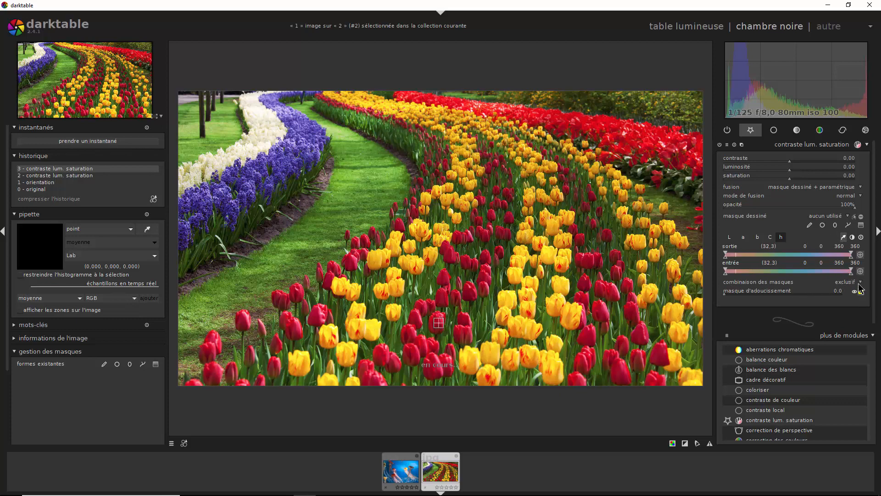
left_click_drag(852, 271, 741, 274)
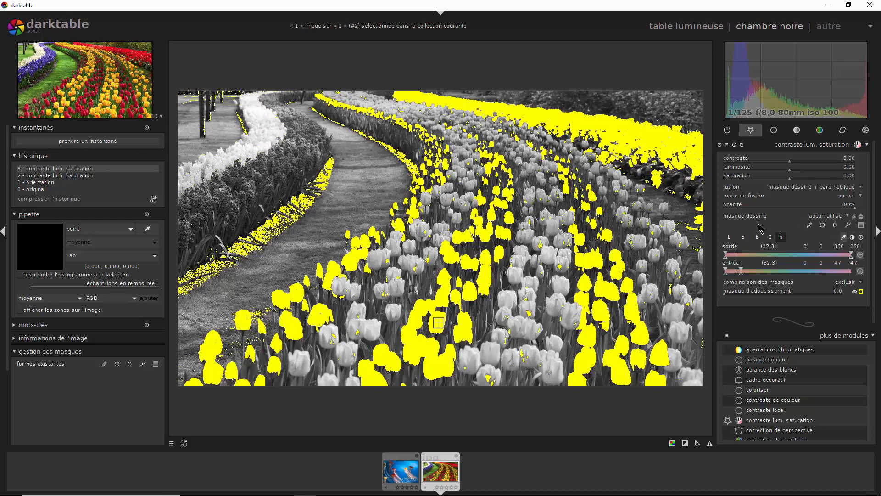
Brush a drawn mask over the bright red flower bed in the upper right of the photo and invert the drawn mask's polarity.
left_click(823, 225)
mouse_move(697, 177)
left_mouse_down()
mouse_move(585, 120)
mouse_move(415, 92)
mouse_move(688, 127)
mouse_move(665, 156)
mouse_move(702, 193)
left_mouse_up()
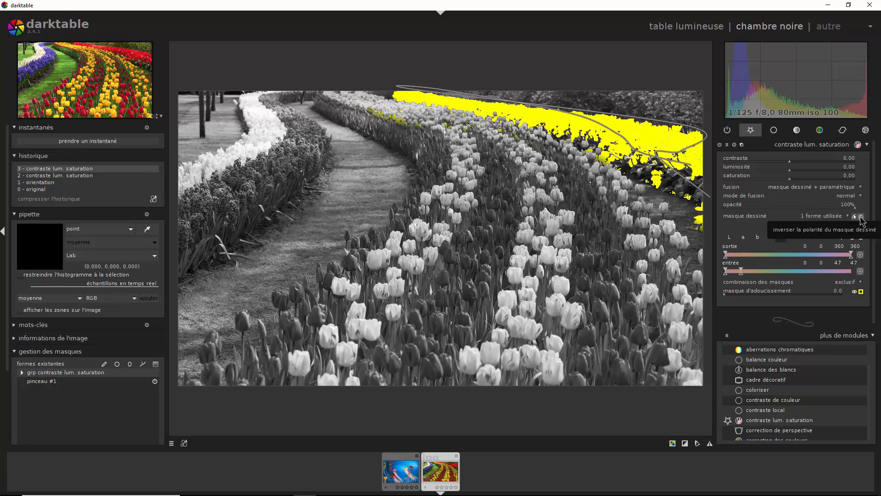
left_click(861, 218)
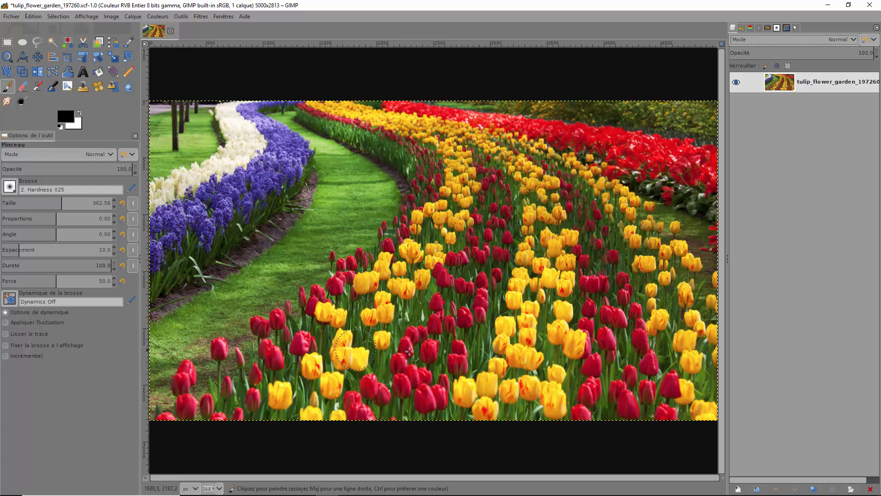
Duplicate the tulip photo layer and build a by-colour selection of the red tulips by adding several red shades.
right_click(842, 90)
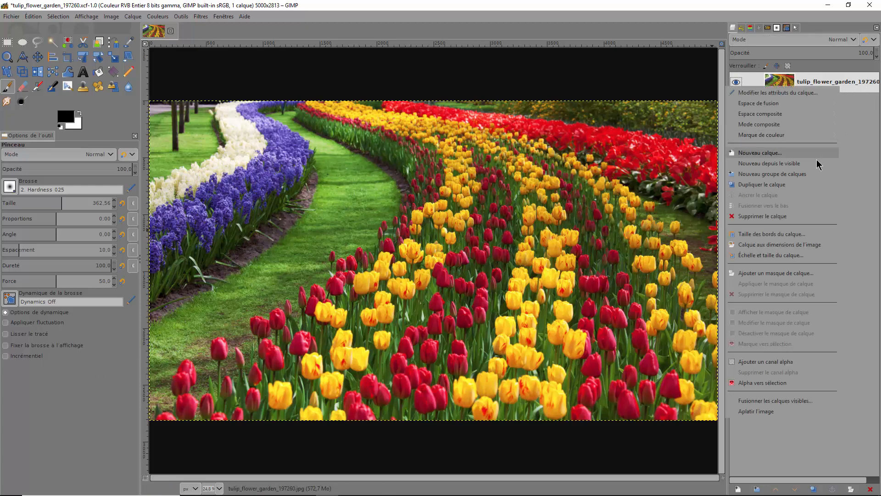
left_click(775, 184)
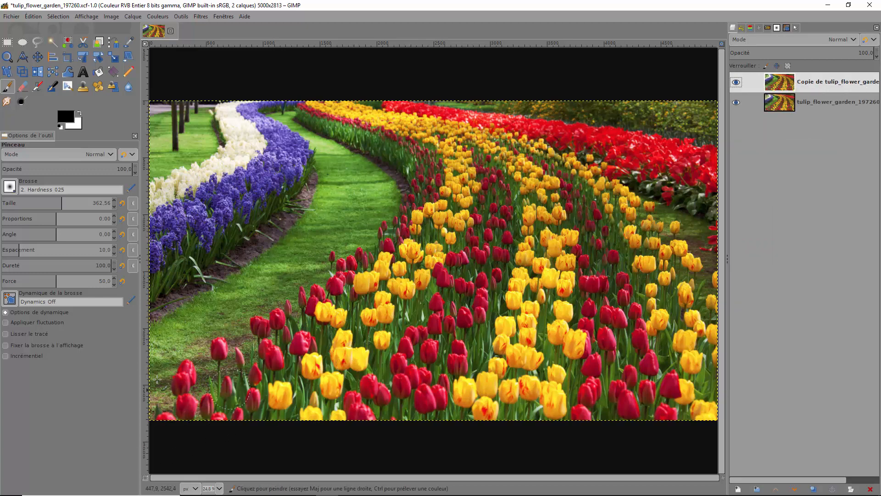
left_click(68, 44)
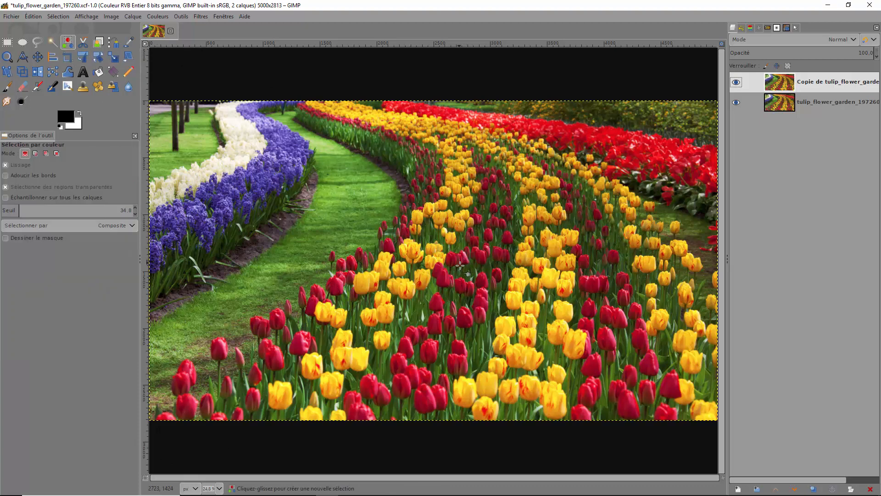
left_click(462, 289)
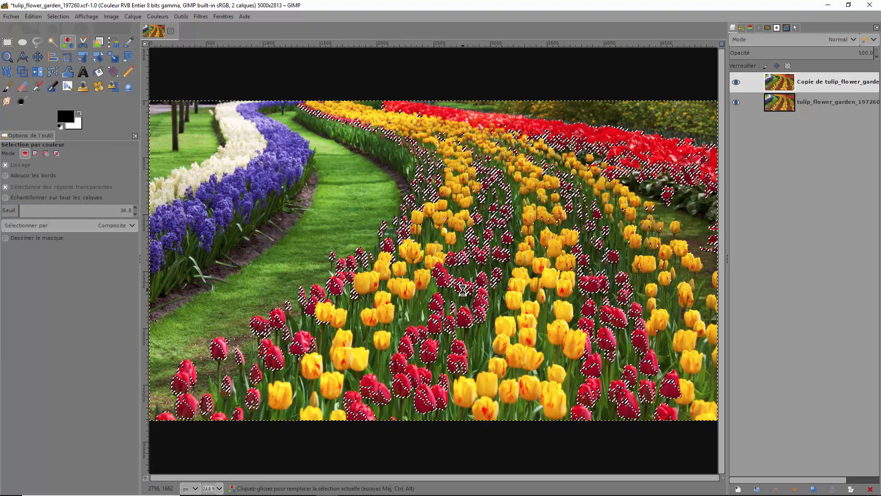
key("shift")
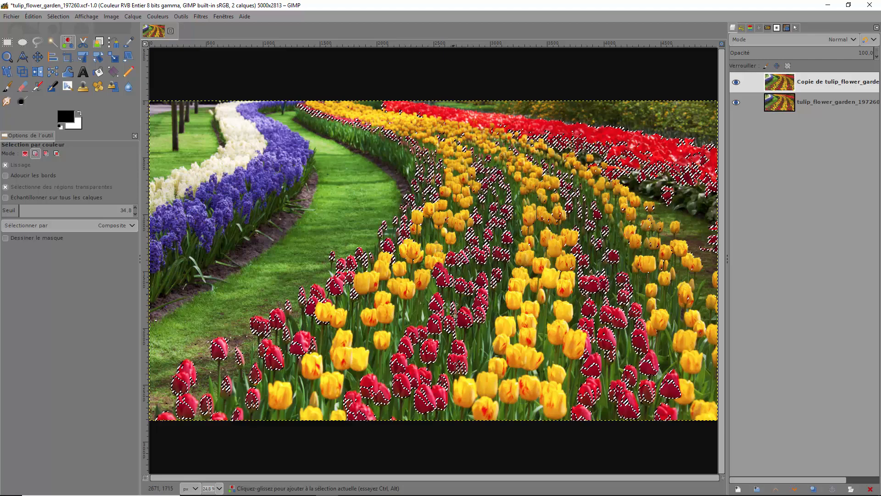
left_click(430, 367, "shift")
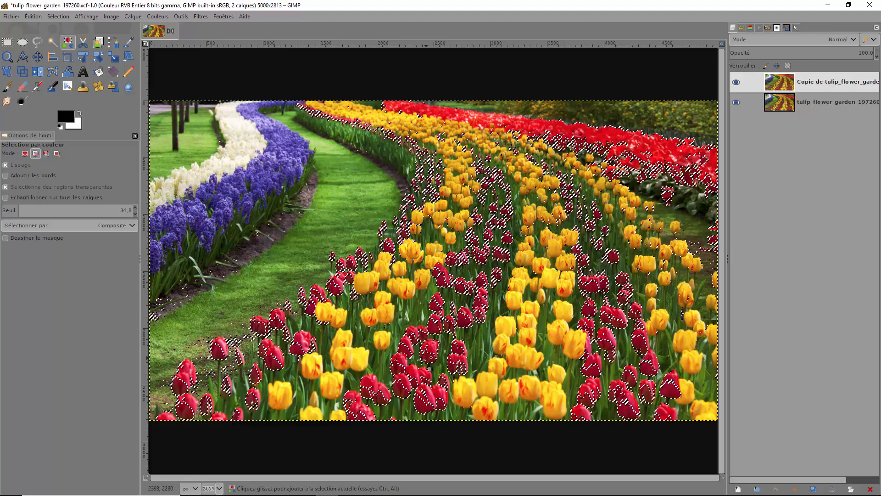
left_click(460, 369, "shift")
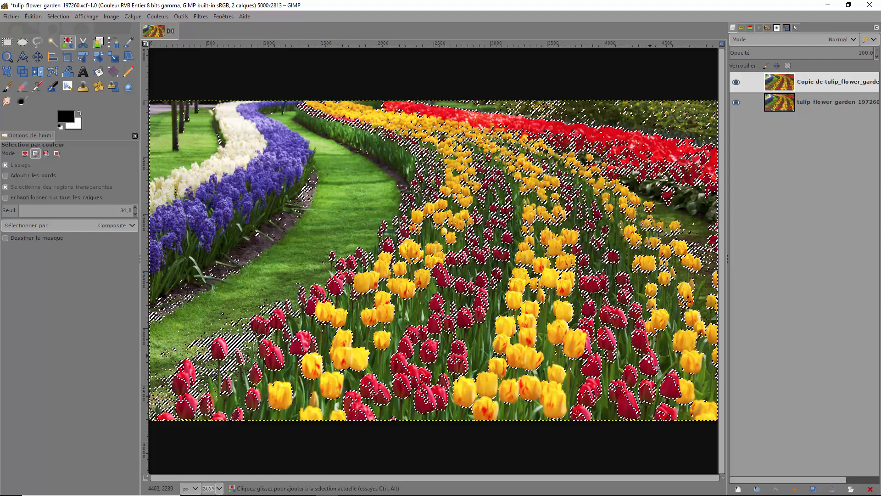
key("ctrl+shift+a")
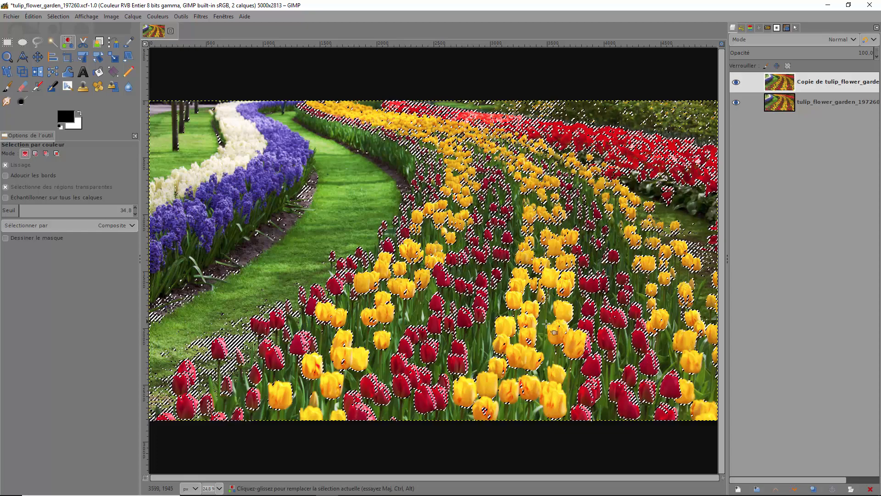
Add a layer mask initialised from the selection to the duplicated layer, and clear the selection.
right_click(828, 87)
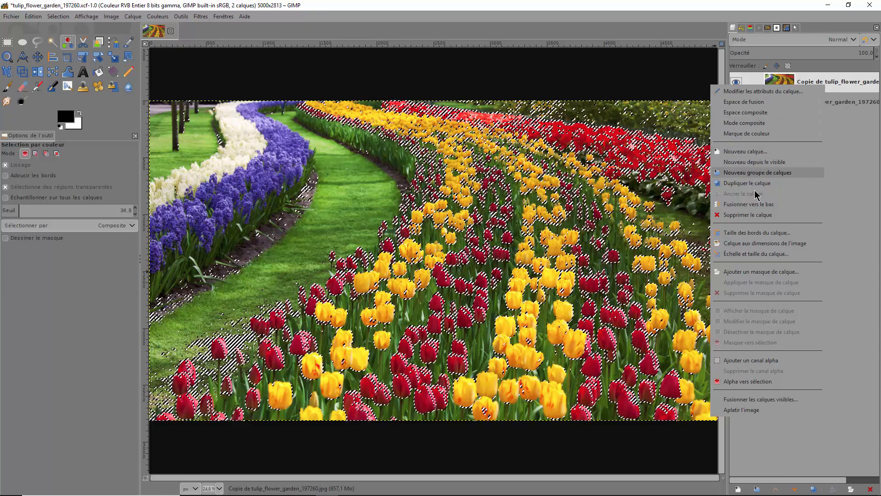
left_click(756, 271)
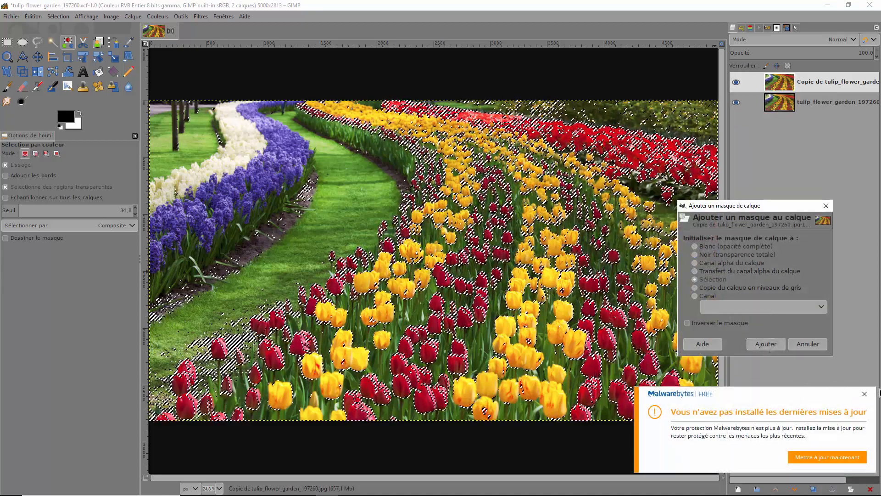
left_click(864, 394)
left_click(766, 344)
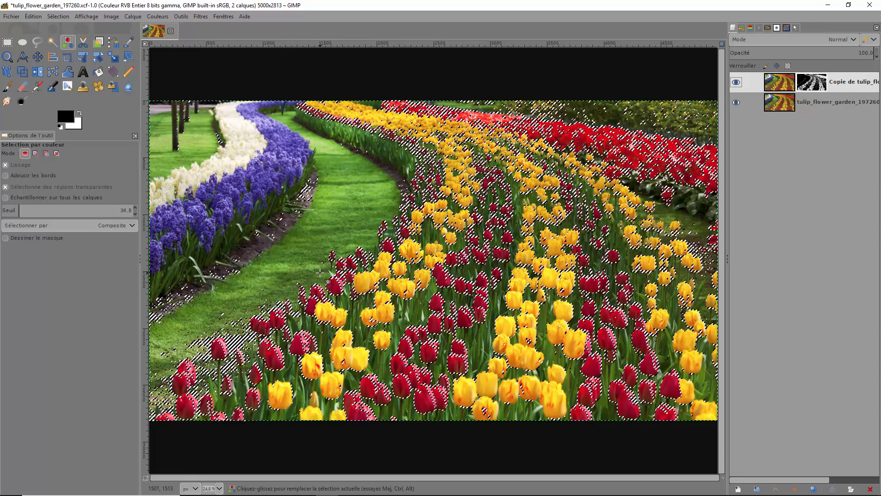
key("ctrl+shift+a")
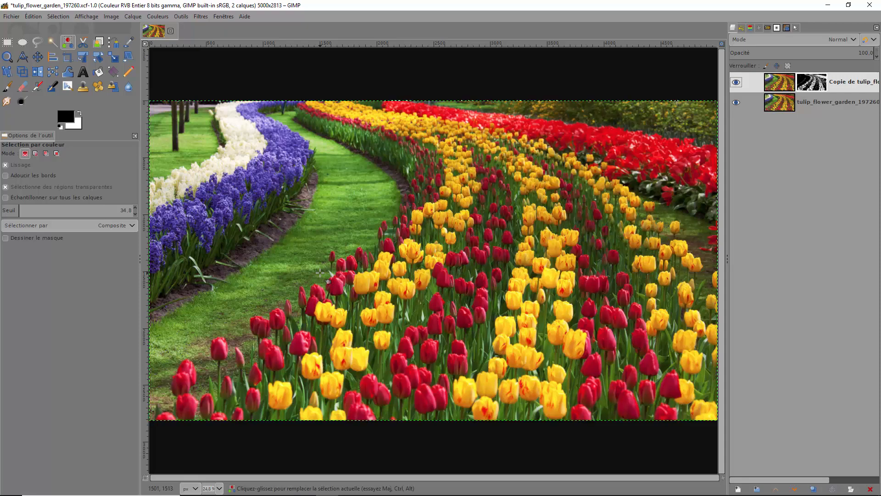
Display the duplicated layer's mask on the canvas and rename the layer exclusif.
right_click(813, 89)
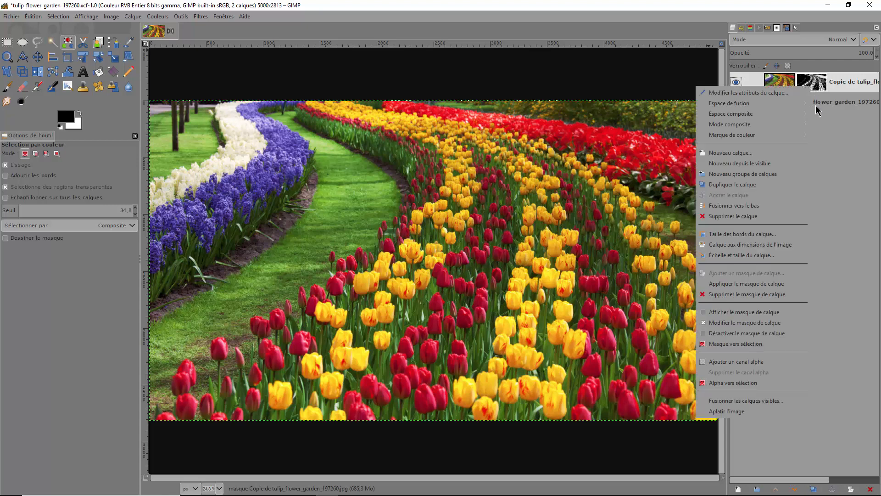
left_click(744, 313)
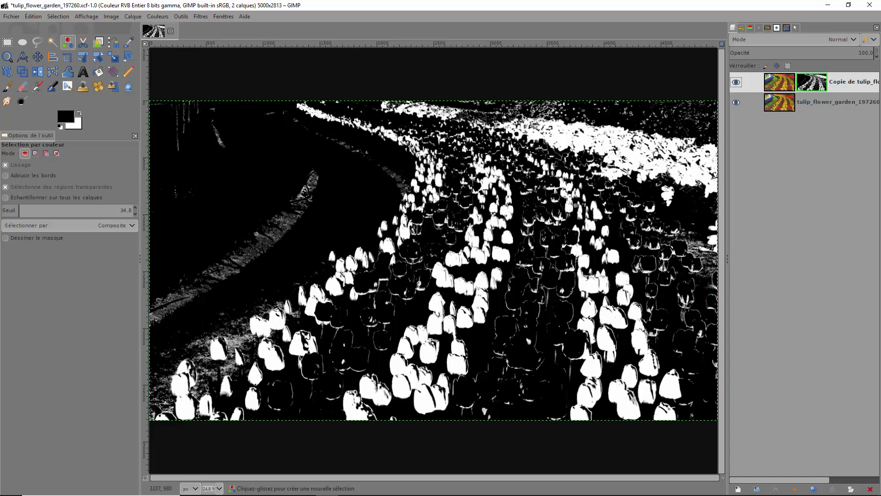
double_click(844, 82)
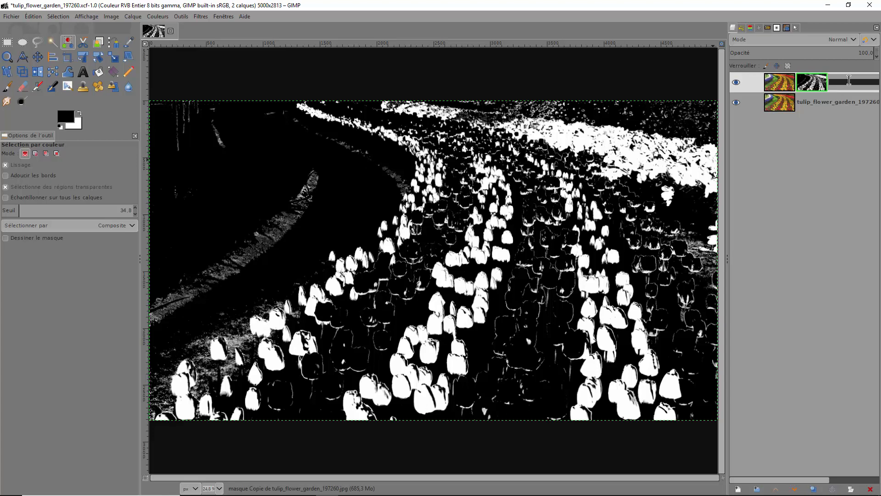
type("exclusif")
key("Return")
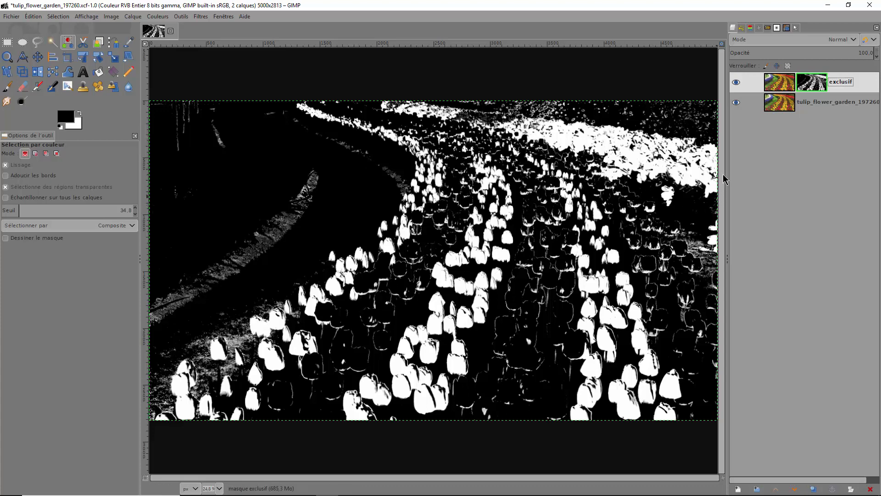
Paint the bright red flower bed in the upper right black on the layer mask, and return to the normal image view.
left_click(8, 91)
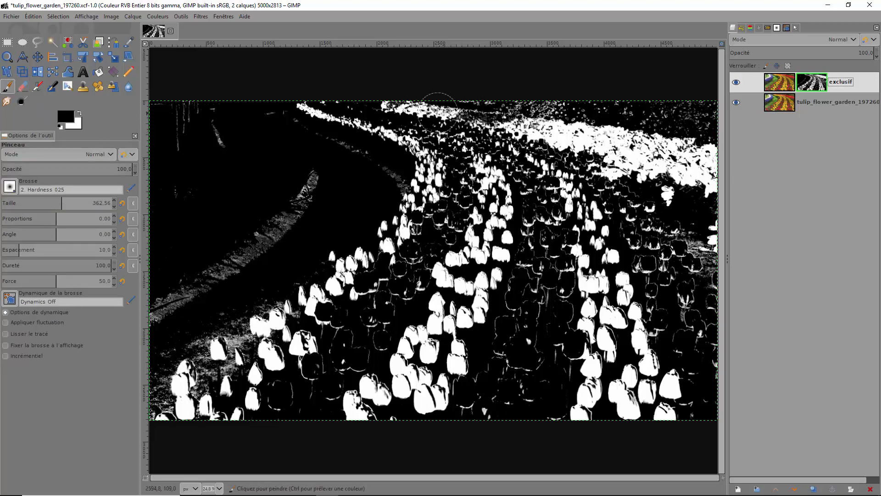
mouse_move(408, 88)
left_mouse_down()
mouse_move(496, 111)
mouse_move(578, 141)
mouse_move(651, 180)
mouse_move(710, 232)
mouse_move(708, 159)
mouse_move(553, 105)
mouse_move(668, 155)
mouse_move(695, 153)
mouse_move(704, 123)
mouse_move(482, 94)
mouse_move(371, 92)
left_mouse_up()
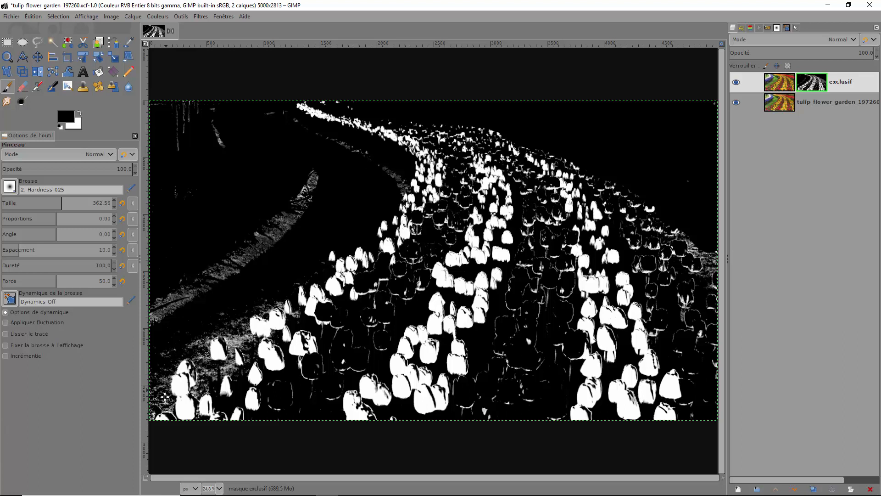
right_click(806, 88)
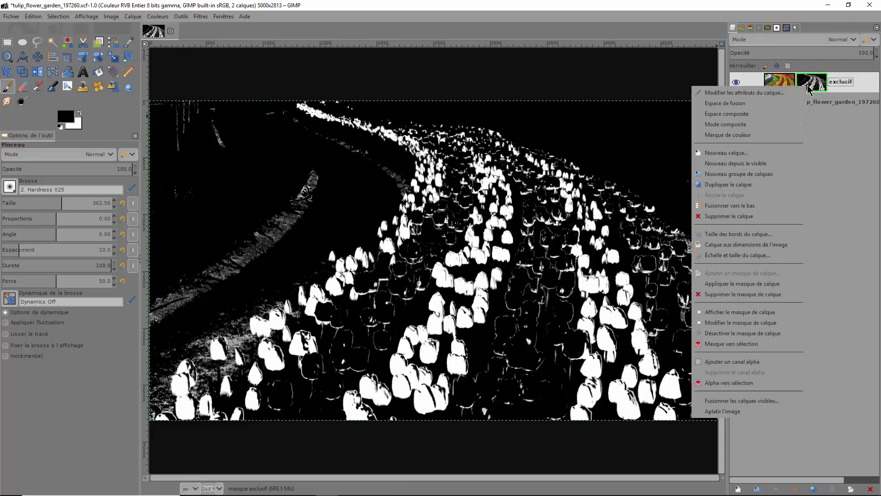
left_click(736, 311)
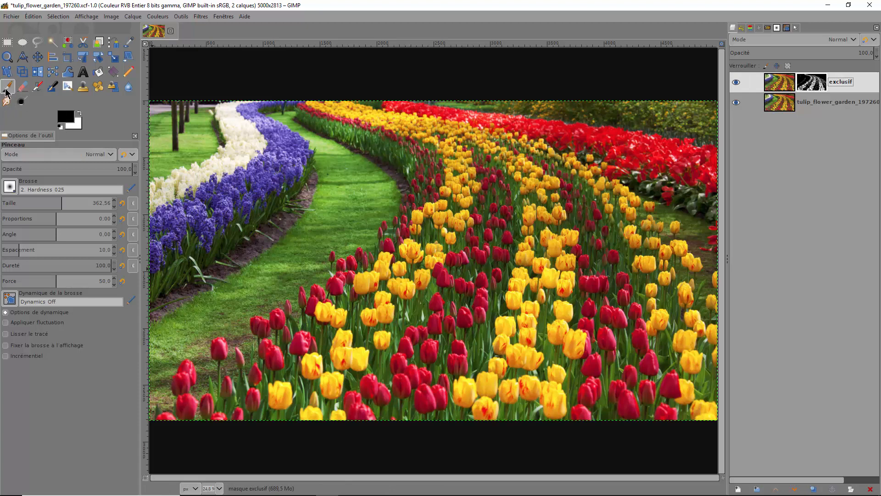
Paint white on the exclusif layer's mask over the purple hyacinth band with a brush size of 178.99.
left_click(80, 113)
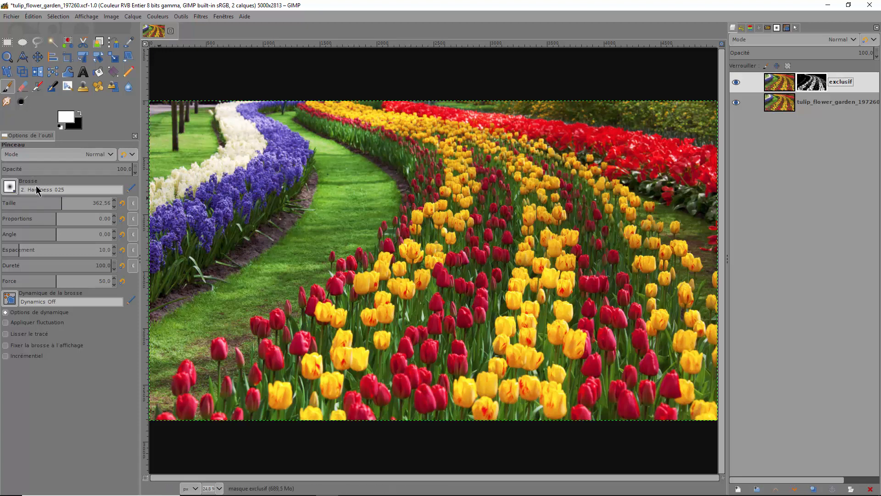
left_click(41, 204)
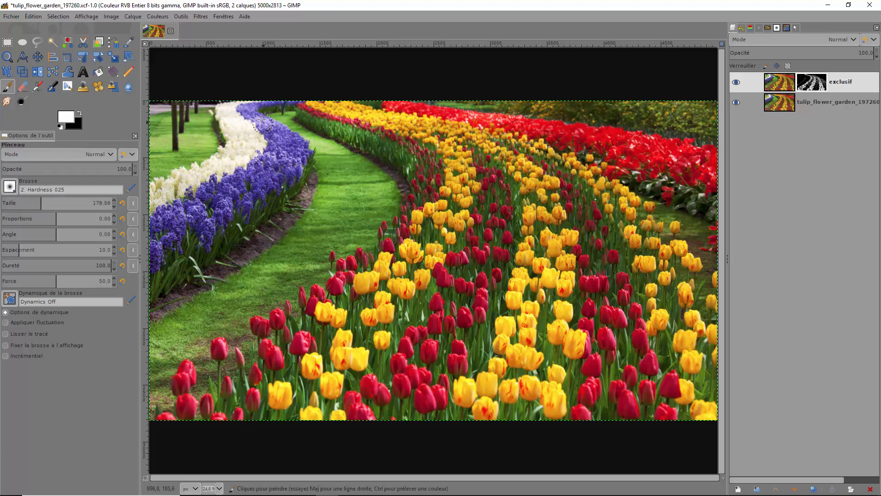
left_click(815, 85)
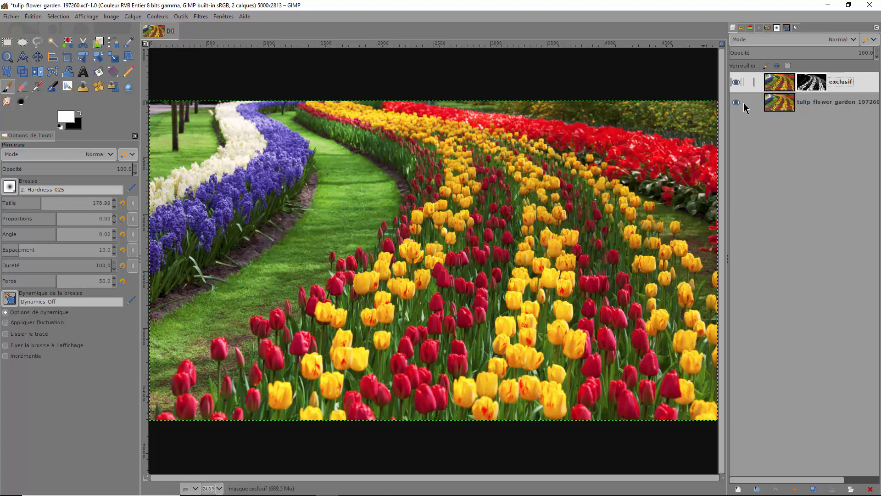
mouse_move(258, 111)
left_mouse_down()
mouse_move(294, 136)
mouse_move(283, 167)
mouse_move(241, 204)
left_mouse_up()
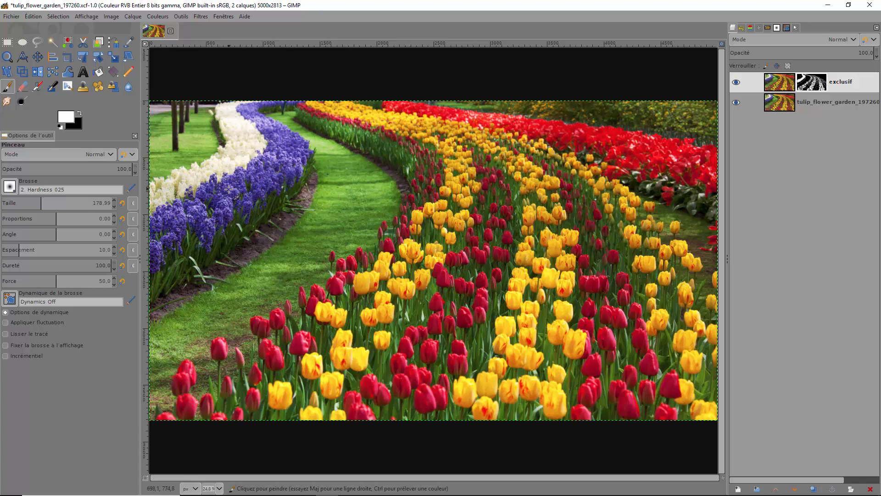
Display the exclusif layer's mask to examine the painted hyacinth band, and return to the normal image view.
right_click(816, 82)
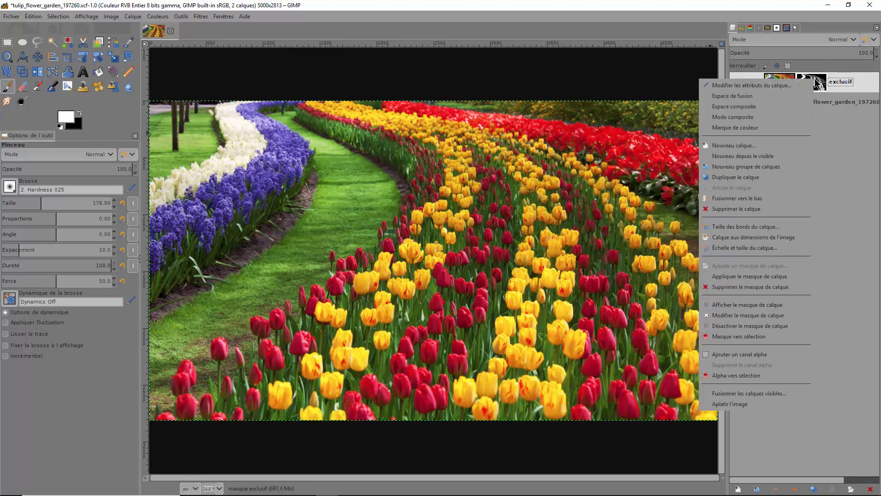
left_click(739, 305)
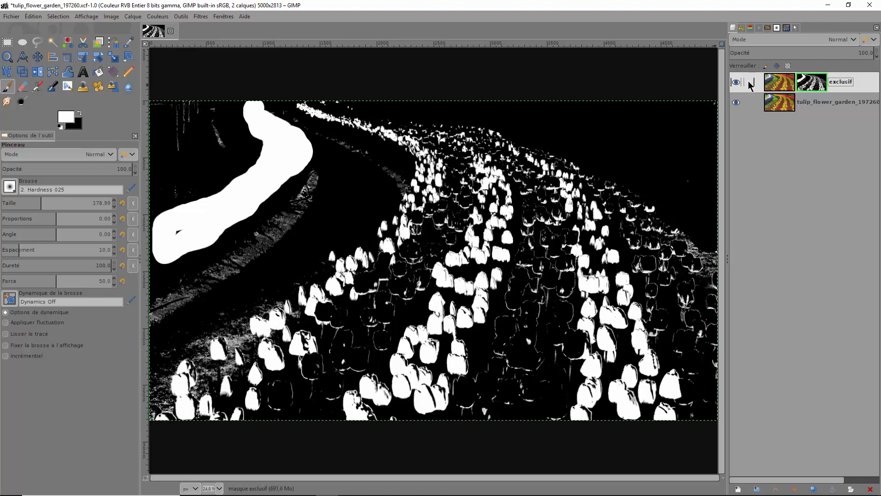
left_click(775, 89)
left_click(812, 86)
right_click(815, 87)
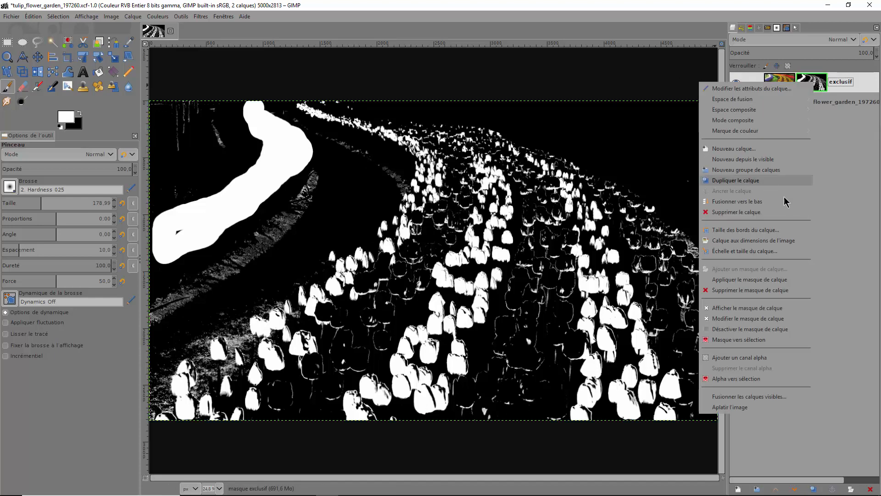
left_click(739, 310)
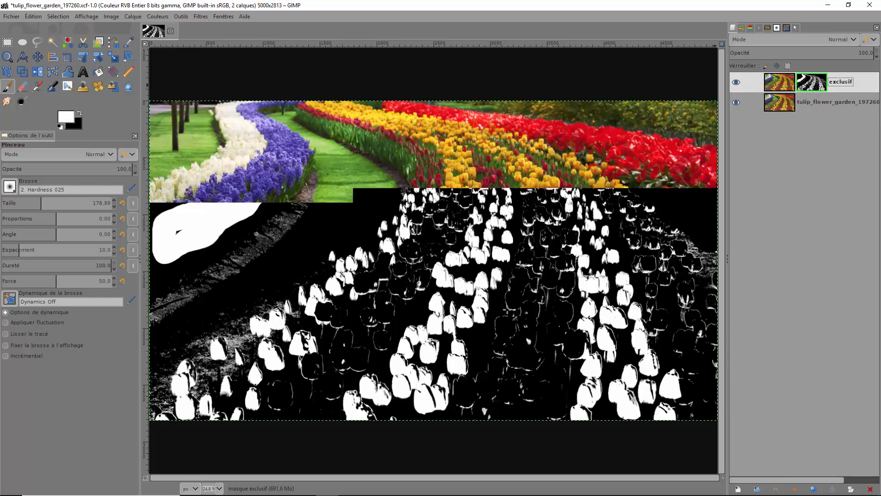
right_click(484, 245)
mouse_move(504, 290)
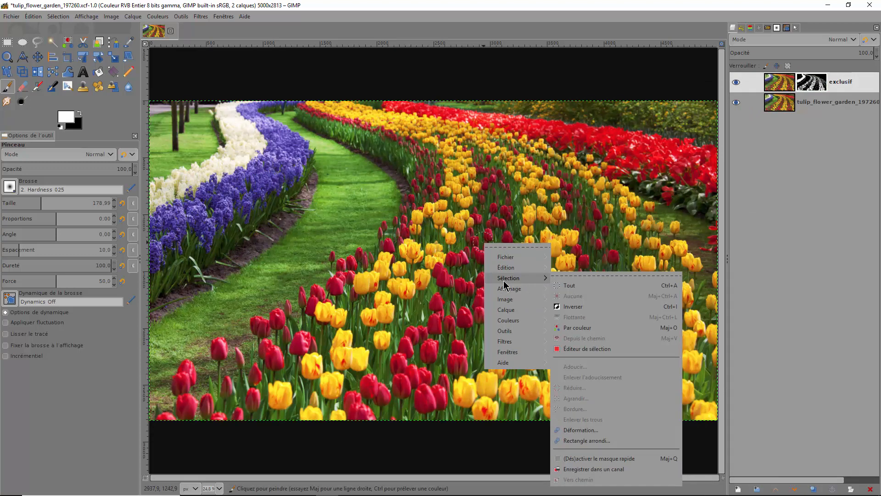
mouse_move(515, 324)
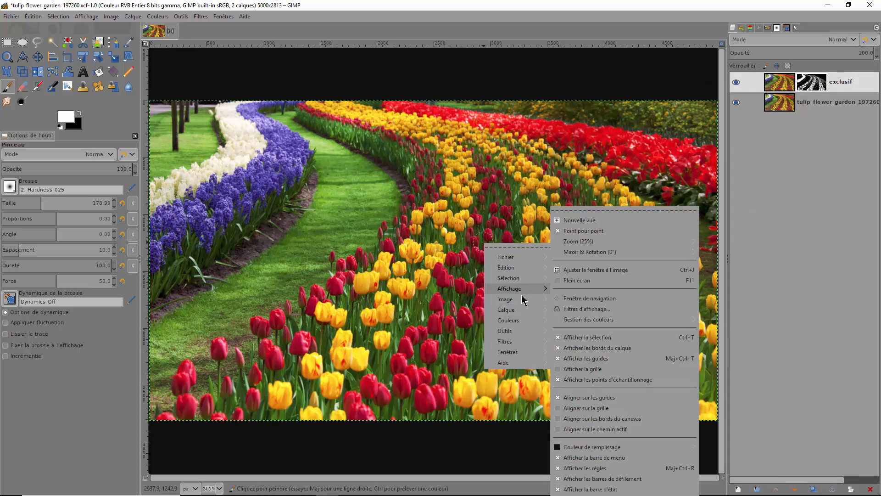
Target the exclusif layer's image instead of its mask and raise the red saturation to 46 with Hue-Saturation.
left_click(777, 82)
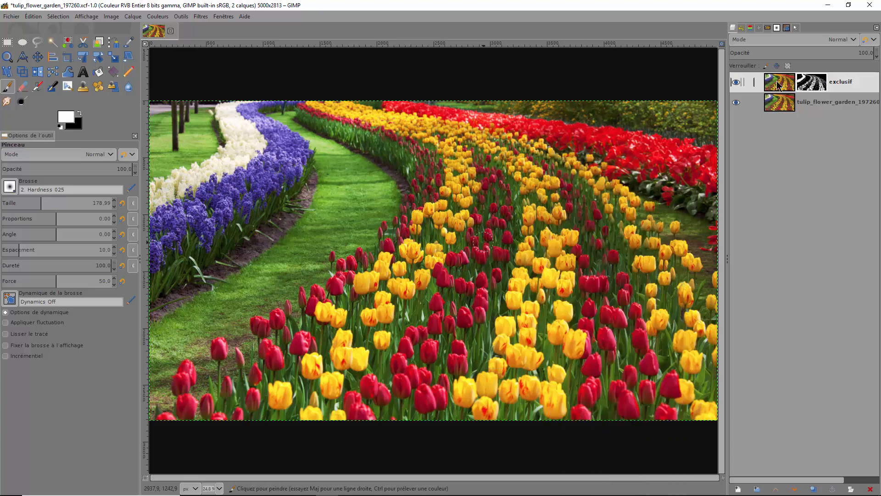
left_click(777, 82)
right_click(427, 243)
mouse_move(450, 320)
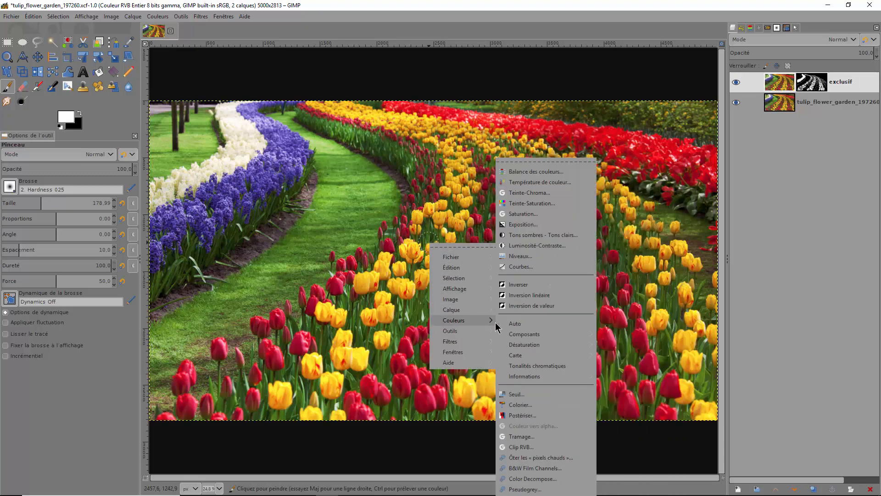
left_click(533, 203)
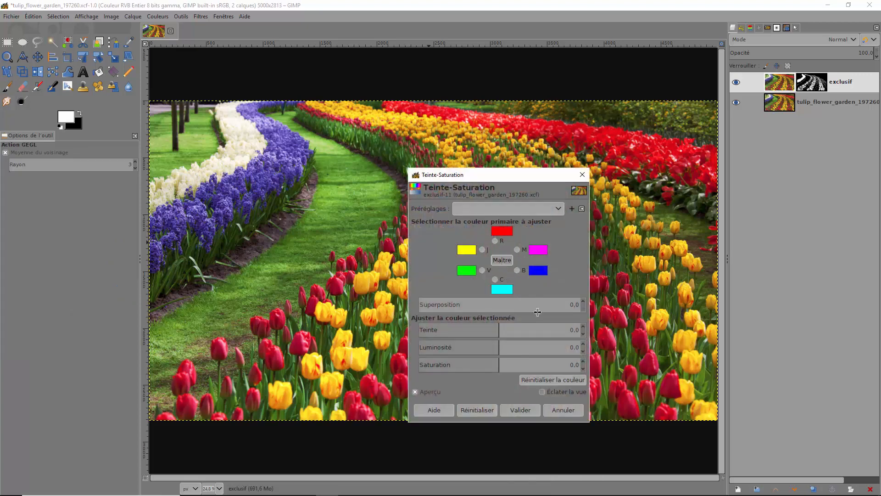
left_click(494, 241)
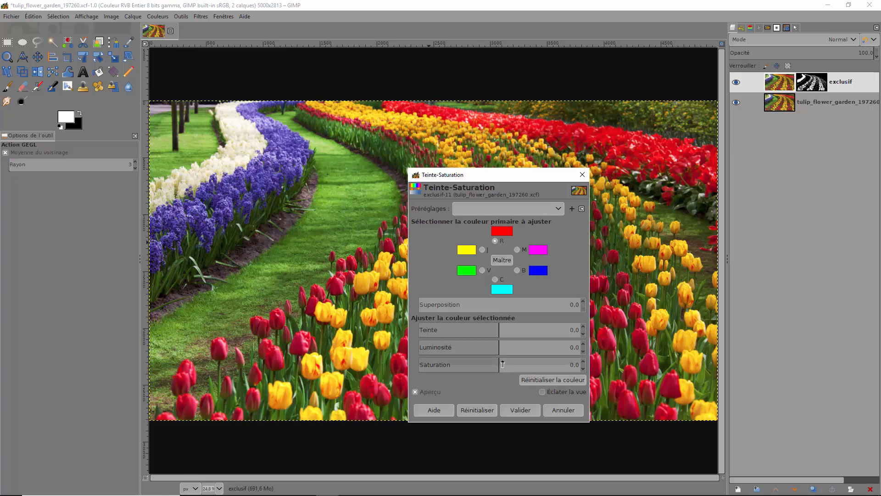
left_click_drag(502, 364, 534, 365)
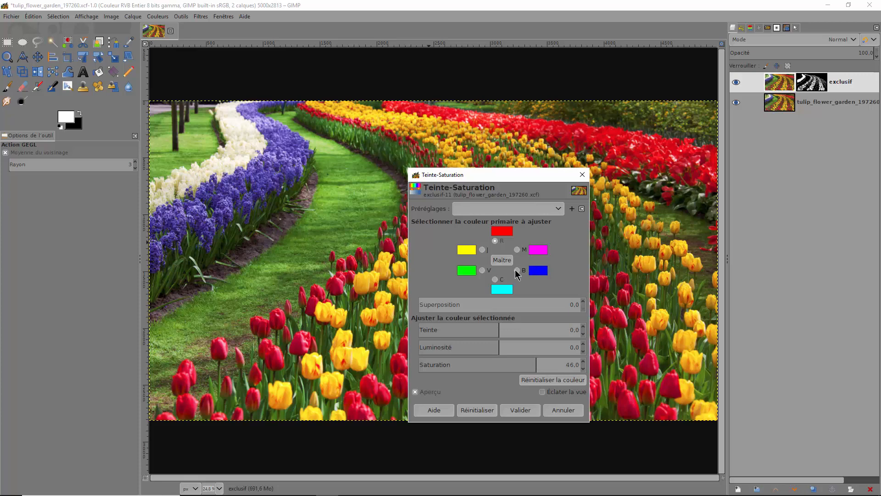
Boost the blue saturation and apply the adjustment, comparing the result by toggling the exclusif layer's visibility.
left_click(517, 270)
left_click(502, 365)
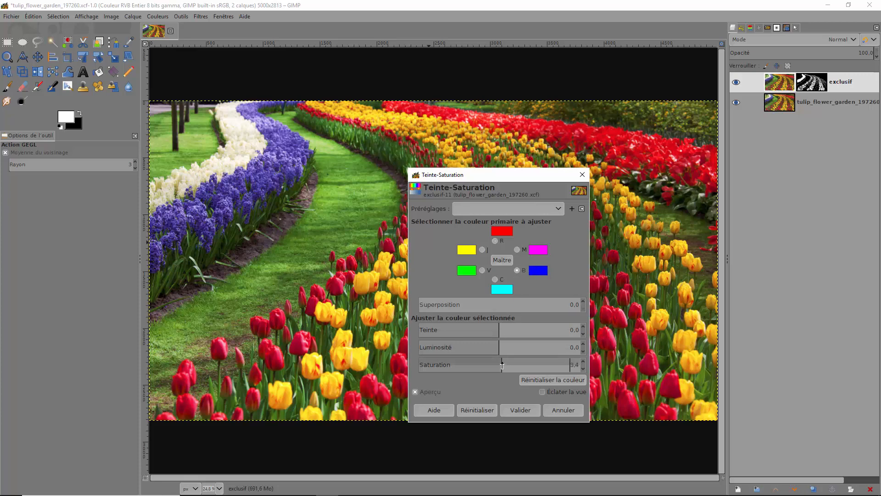
left_click_drag(502, 366, 547, 366)
left_click(516, 412)
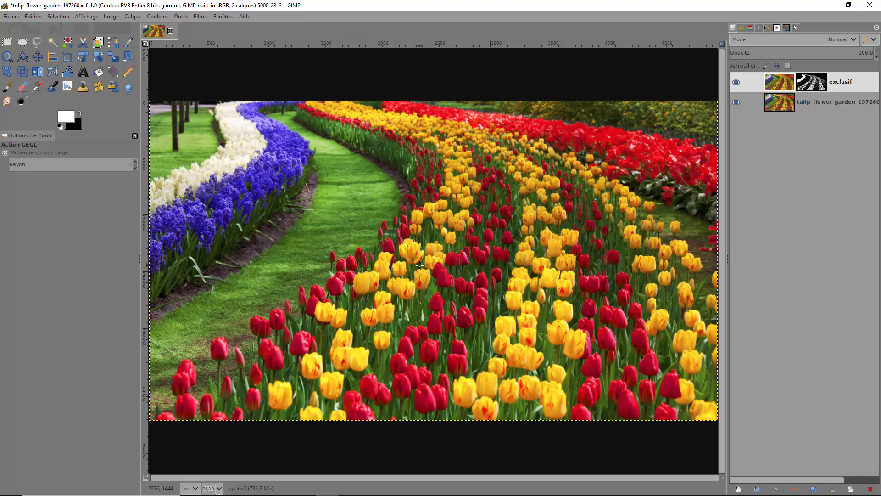
left_click(736, 84)
left_click(737, 85)
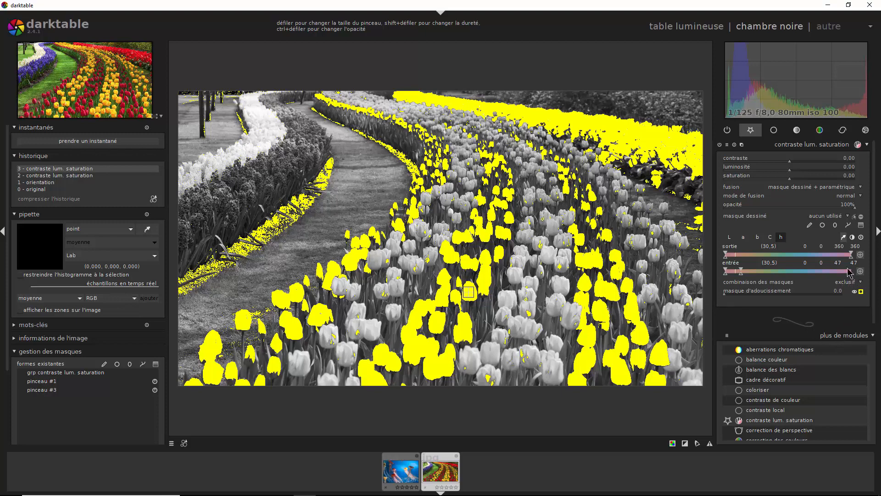
In darktable, invert all parametric channels so the masks combine inclusively, and flip the hue input polarity back to positive.
left_click(852, 238)
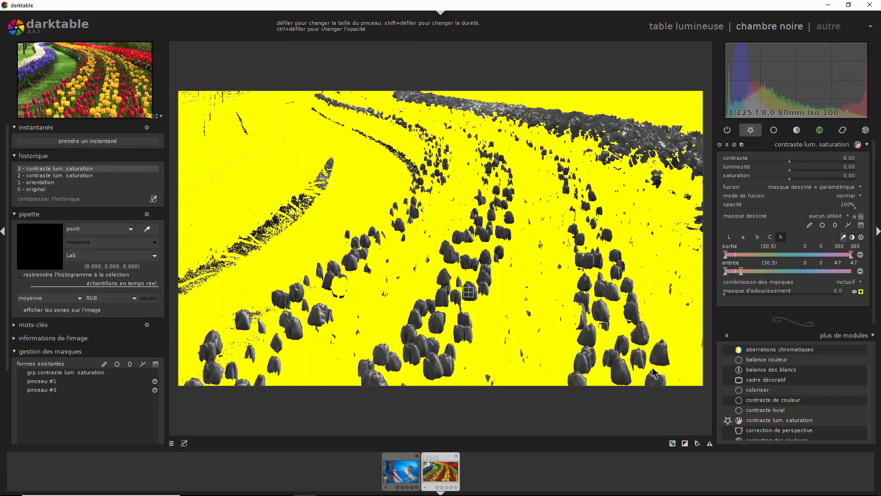
left_click(861, 272)
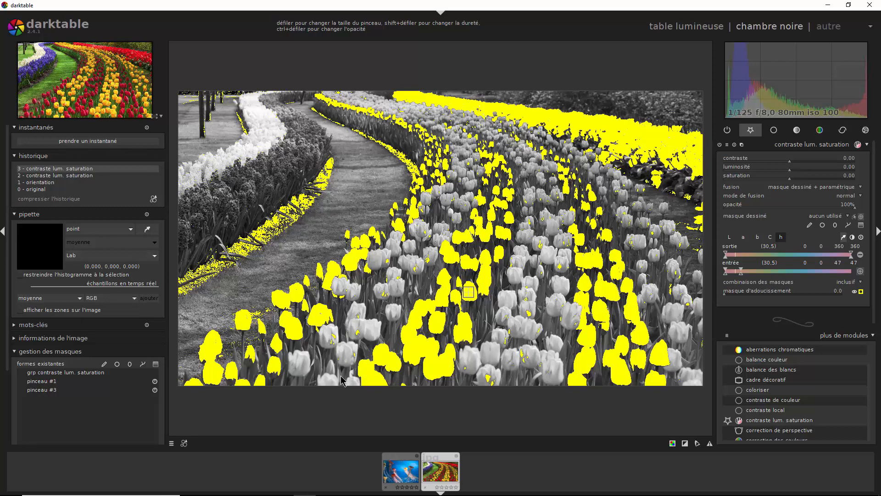
left_click(861, 272)
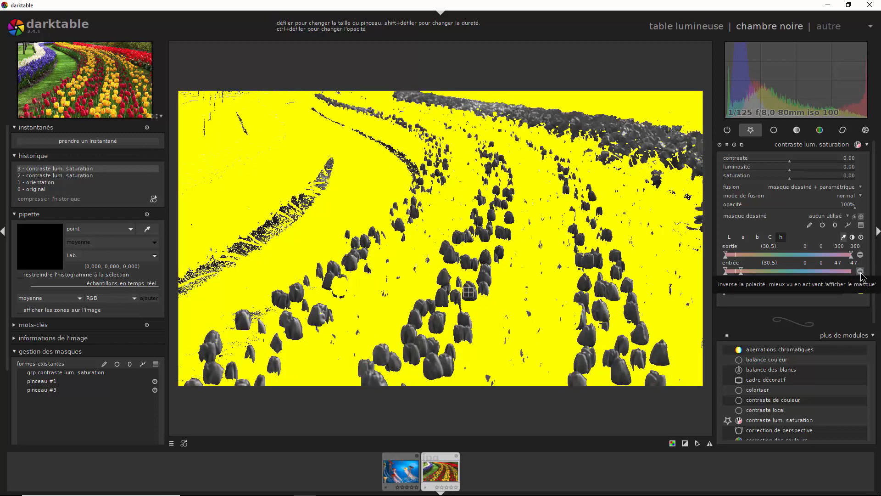
left_click(861, 273)
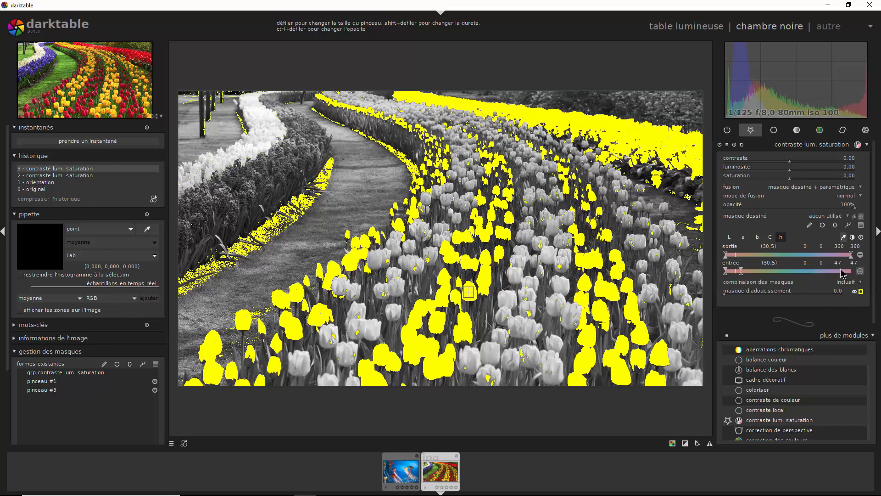
Draw a brush mask along the purple hyacinth band with a smaller brush and invert the drawn mask's polarity.
left_click(810, 226)
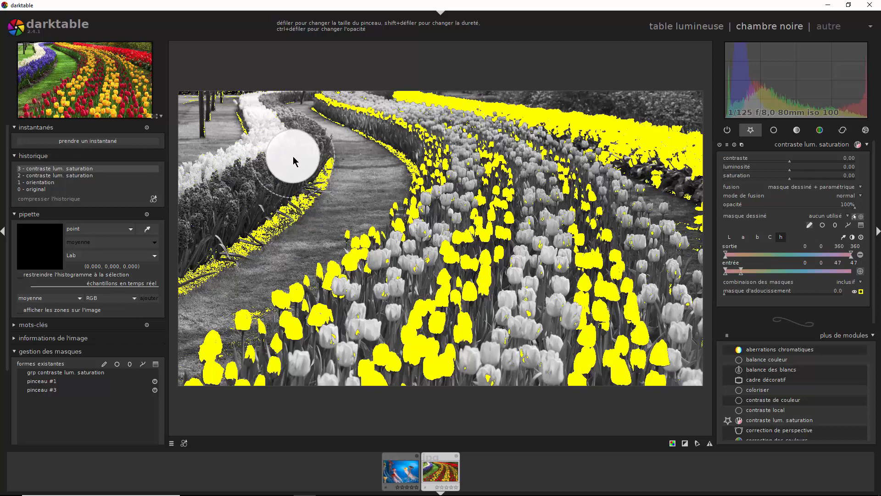
scroll(292, 161, "down", 3)
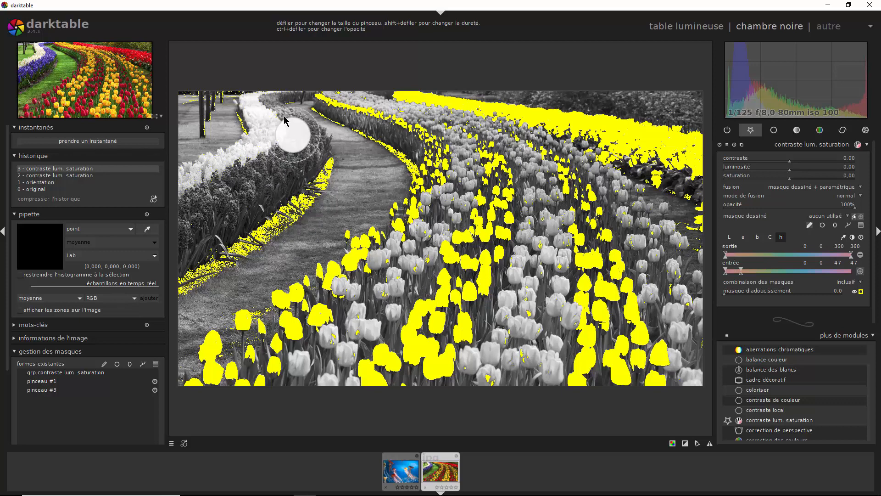
mouse_move(285, 120)
left_mouse_down()
mouse_move(278, 98)
mouse_move(287, 98)
mouse_move(297, 156)
mouse_move(215, 207)
mouse_move(234, 202)
left_mouse_up()
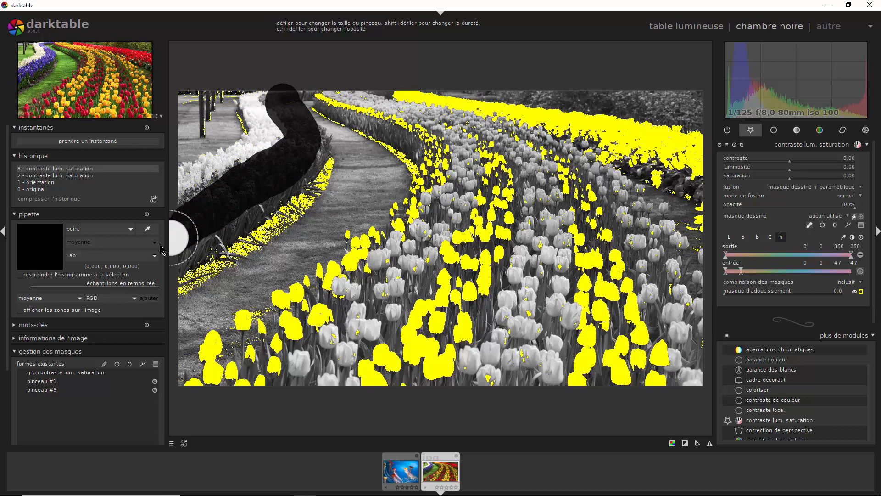
left_click_drag(160, 245, 159, 246)
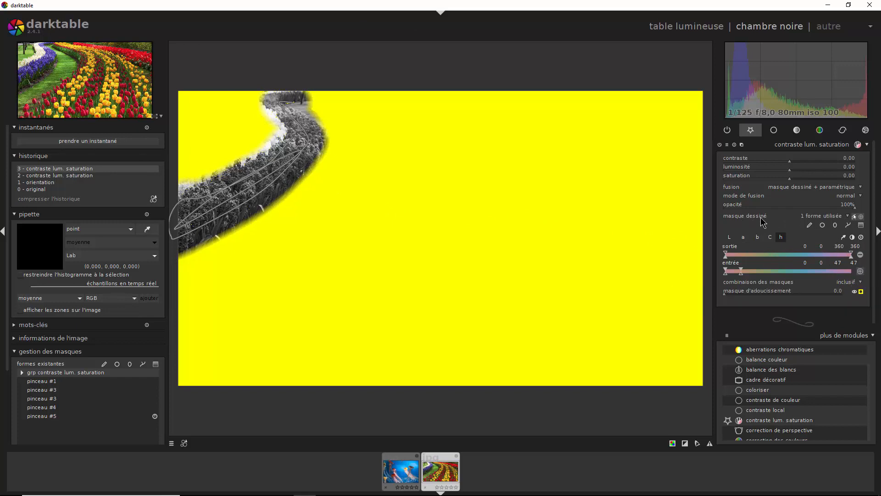
left_click(861, 217)
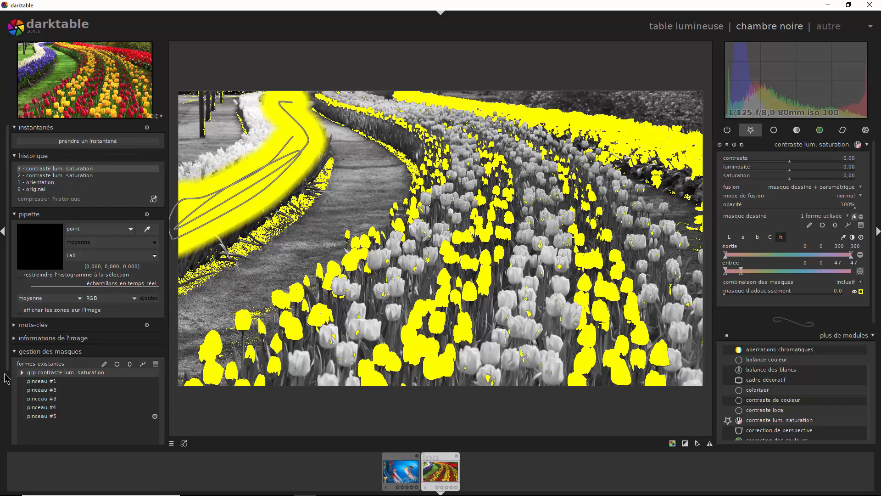
Hide the mask overlay and set the module's saturation to 0.38.
left_click(861, 292)
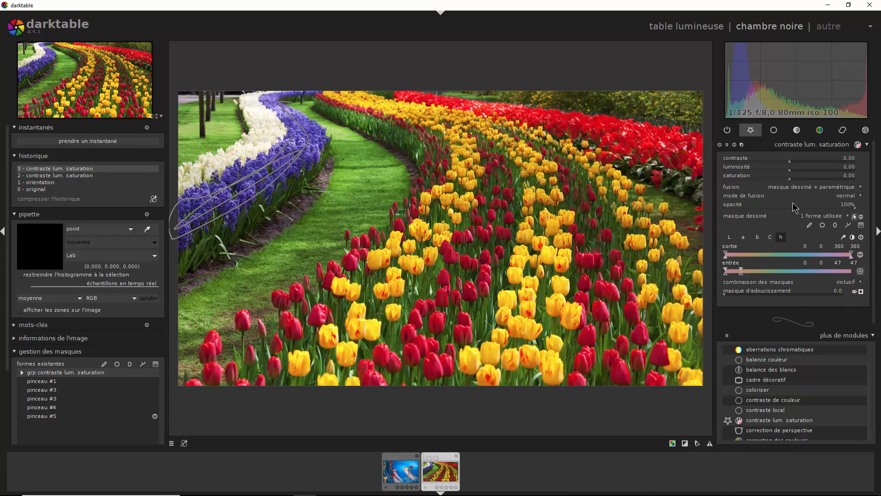
scroll(792, 179, "up", 4)
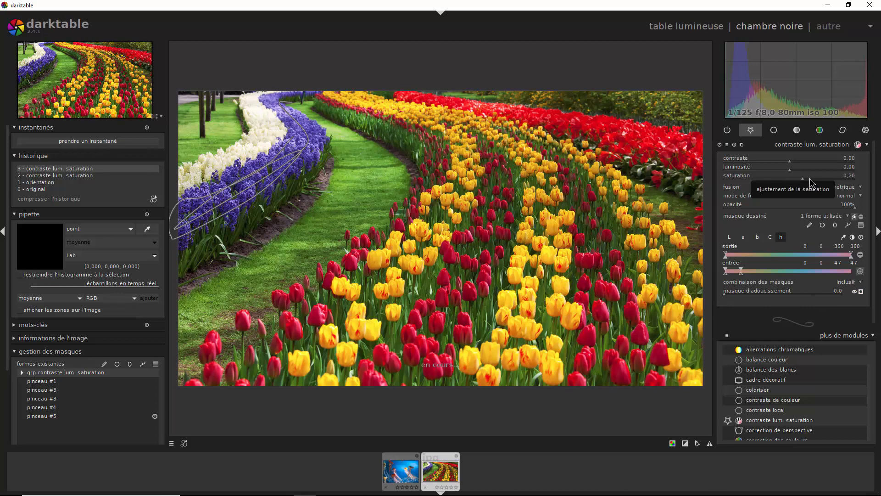
mouse_move(810, 179)
left_mouse_down()
mouse_move(802, 181)
mouse_move(816, 185)
left_mouse_up()
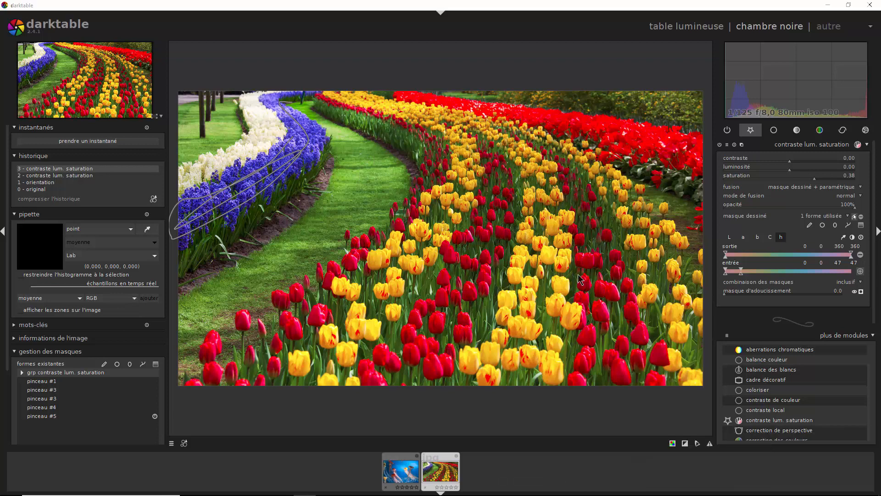
Reset the contrast, brightness and saturation module and set its blending to drawn + parametric mask.
left_click(734, 146)
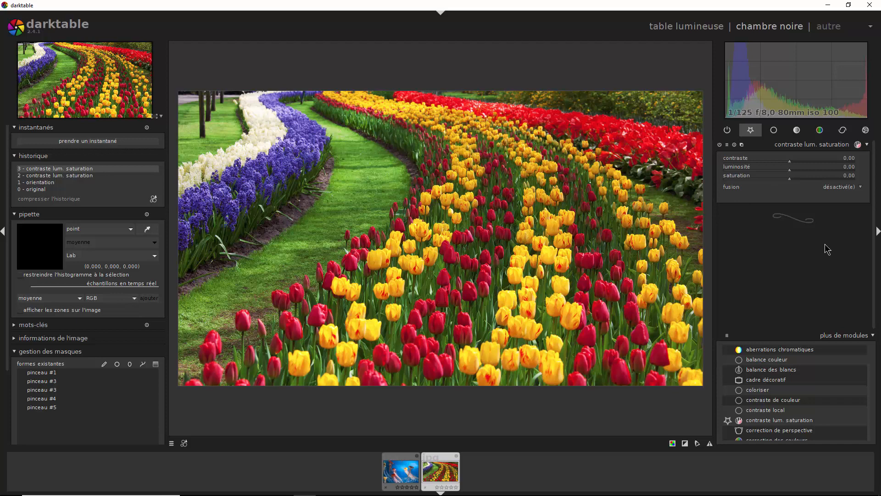
left_click(840, 190)
left_click(836, 222)
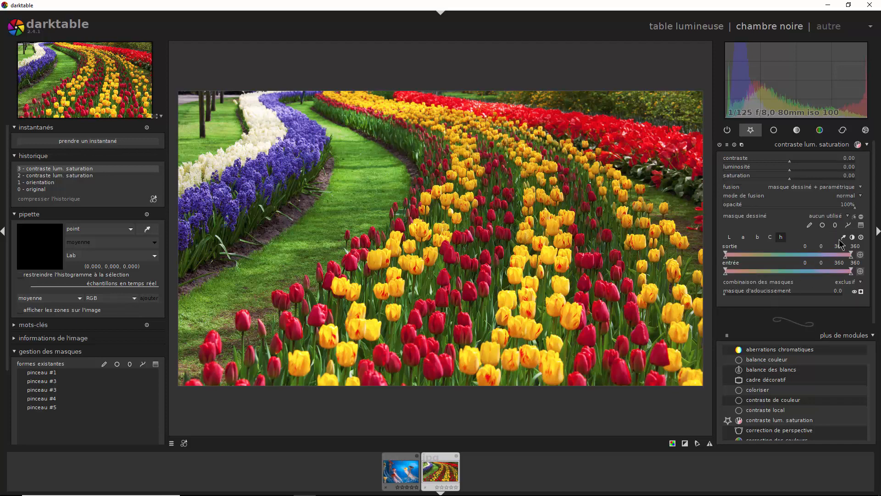
Sample the hue of a red tulip, display the mask and limit the hue input range to an upper bound of 51.
left_click(843, 238)
left_click(434, 324)
left_click(861, 291)
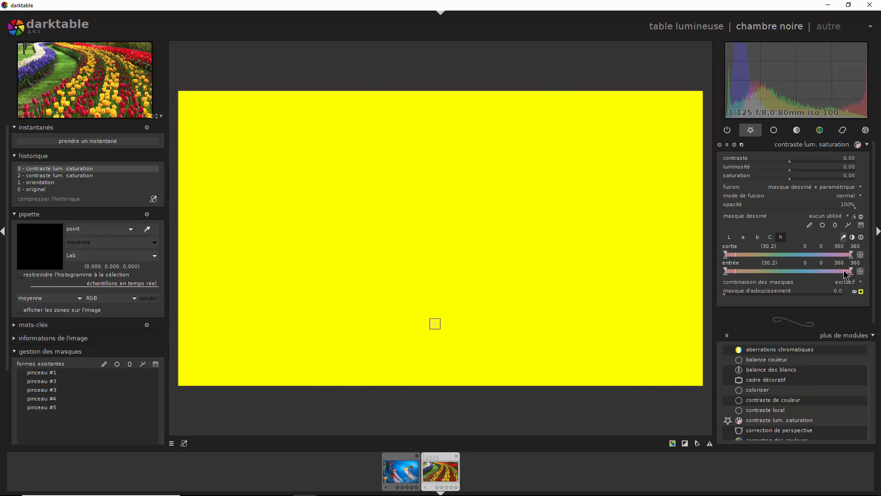
left_click_drag(852, 272, 743, 272)
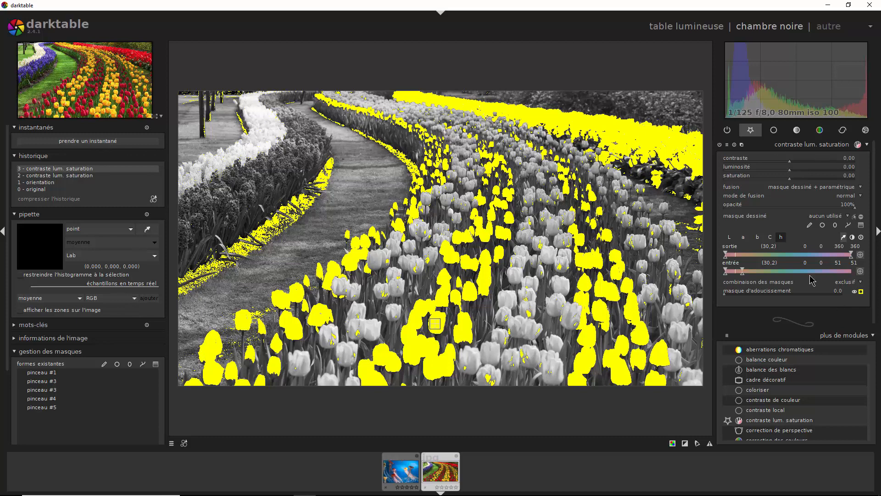
Invert all parametric channels for inclusive combination, restore the hue input's positive polarity and invert the drawn mask's polarity.
left_click(853, 237)
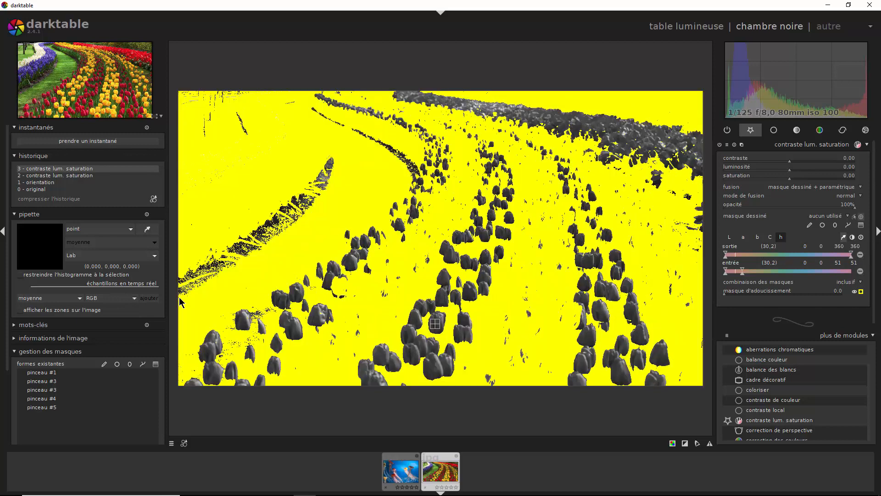
left_click(861, 273)
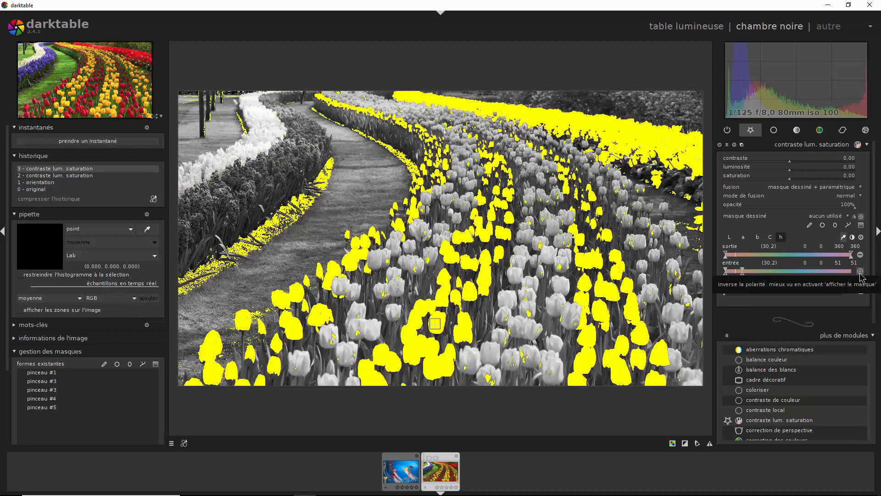
left_click(862, 217)
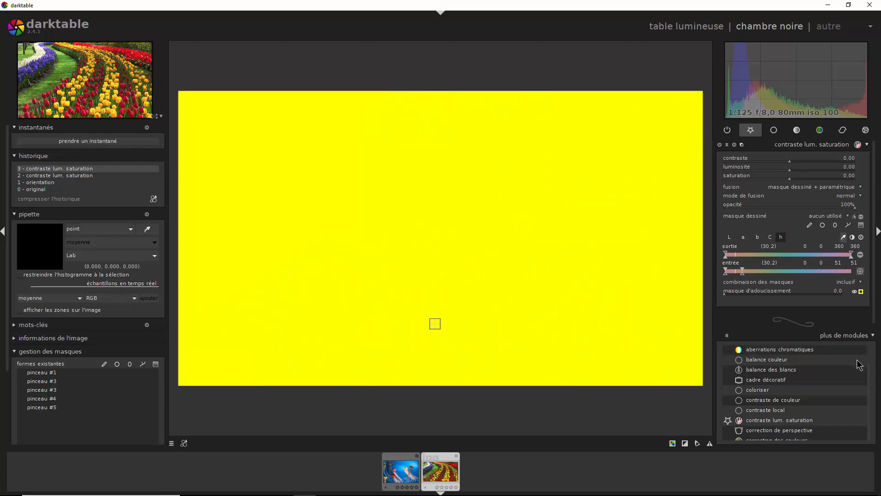
Draw a brush mask along the purple hyacinth band and remove the stray brush spot beside it.
left_click(810, 225)
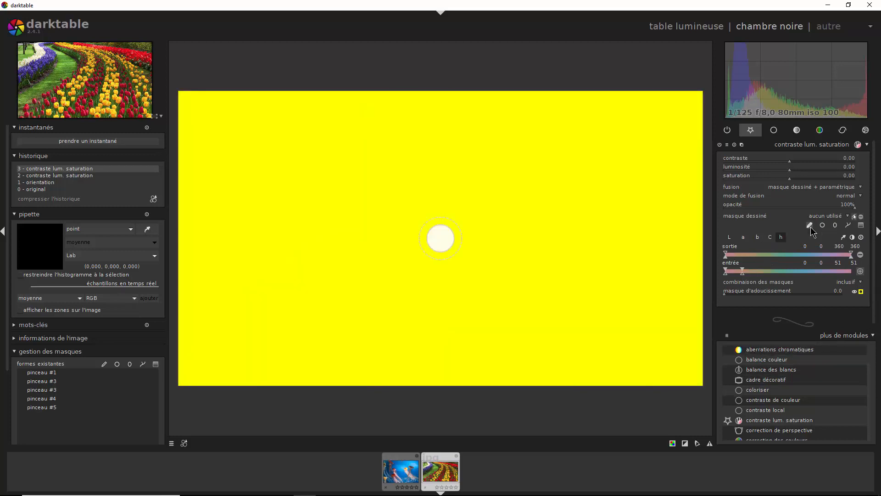
left_click(270, 221)
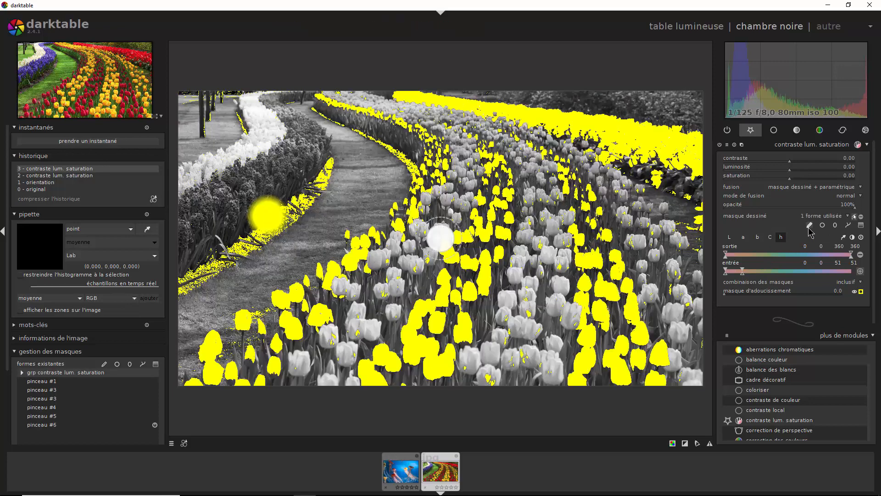
mouse_move(281, 109)
left_mouse_down()
mouse_move(298, 135)
mouse_move(295, 150)
mouse_move(237, 180)
mouse_move(185, 225)
mouse_move(291, 177)
mouse_move(309, 158)
mouse_move(307, 136)
mouse_move(284, 108)
mouse_move(291, 104)
mouse_move(276, 112)
mouse_move(281, 175)
mouse_move(171, 219)
left_mouse_up()
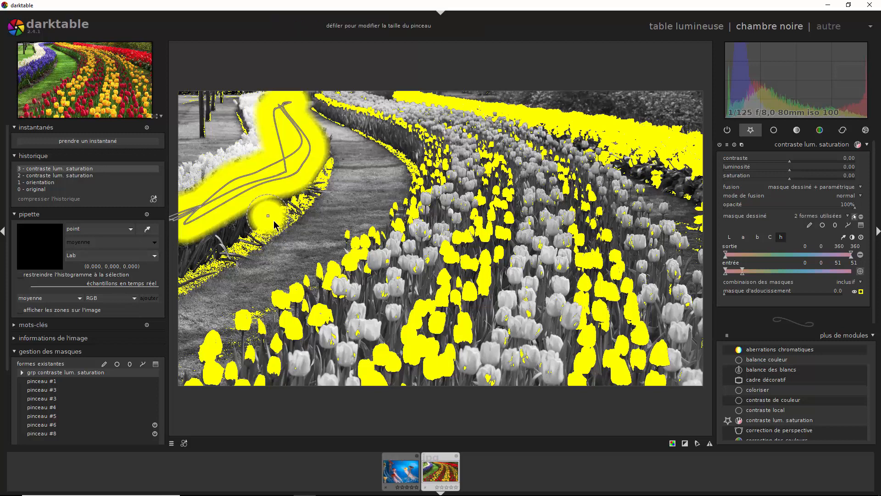
right_click(276, 222)
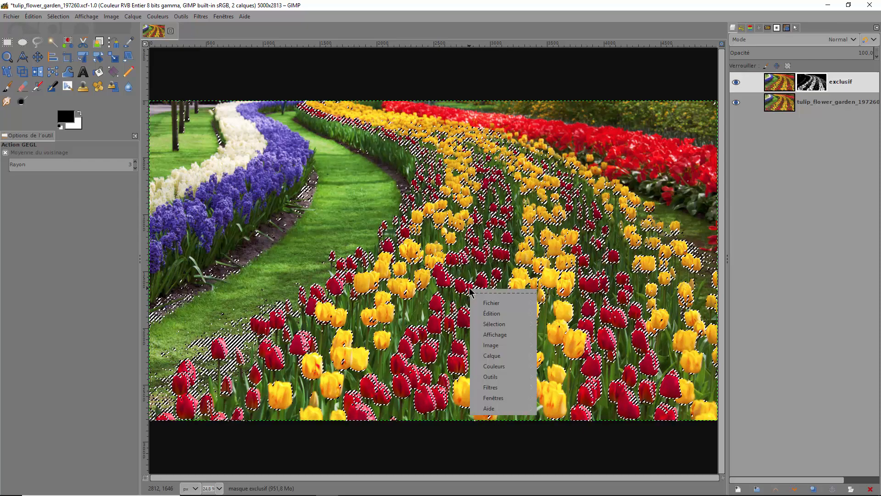
Switch back to GIMP and invert the colour-based selection with the exclusif layer's mask active.
mouse_move(497, 328)
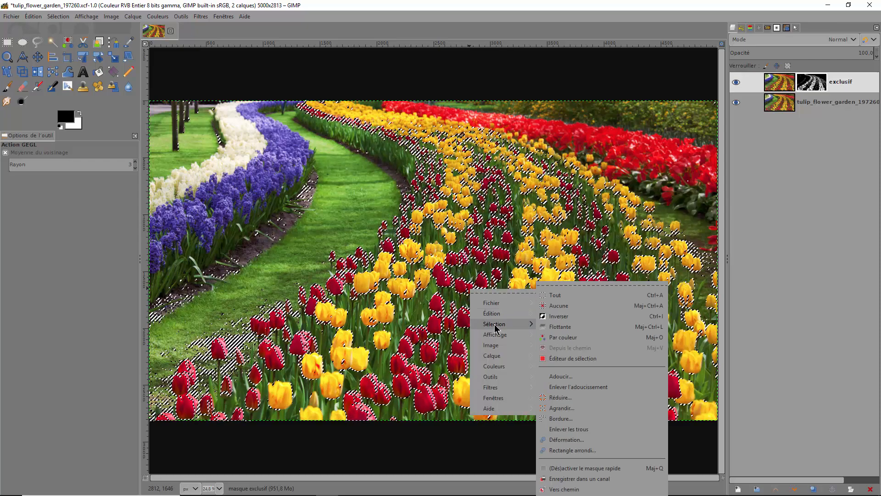
left_click(560, 326)
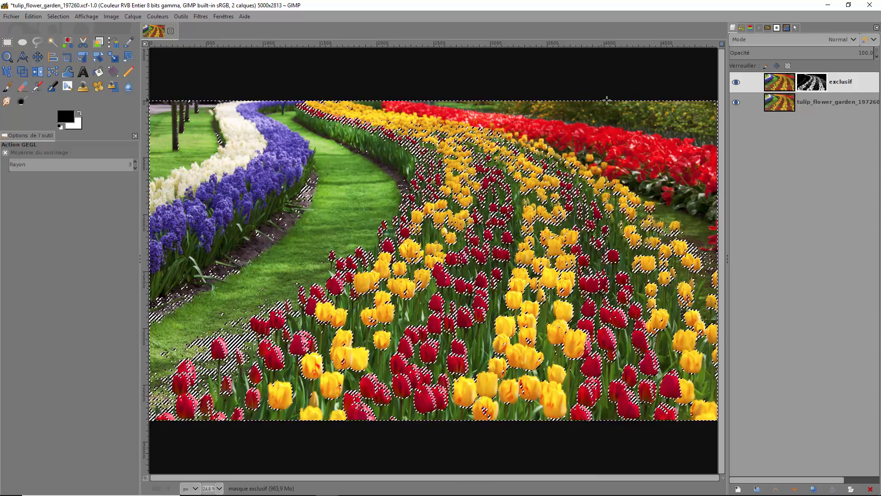
Duplicate the original tulip_flower_garden photo layer beneath the exclusif layer.
left_click(813, 108)
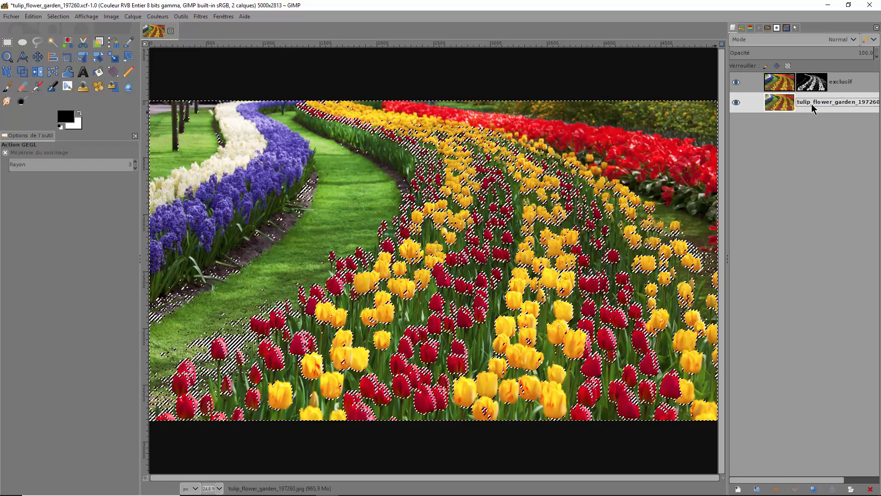
right_click(812, 108)
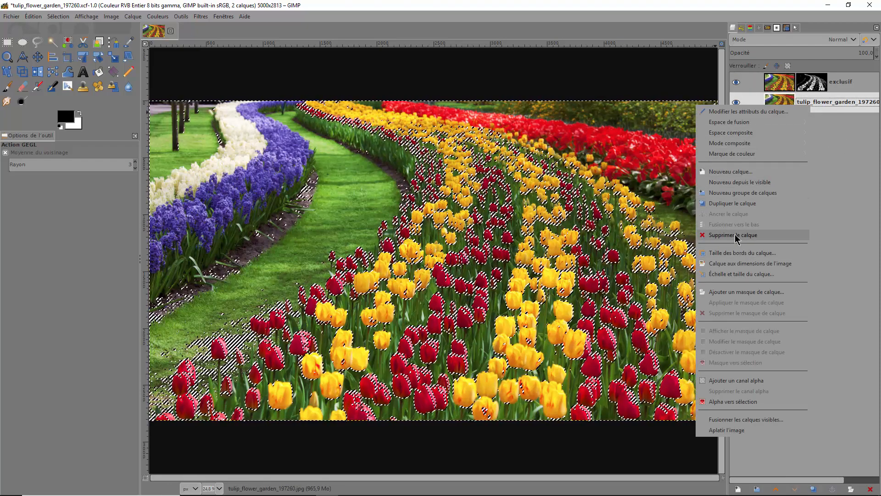
left_click(726, 205)
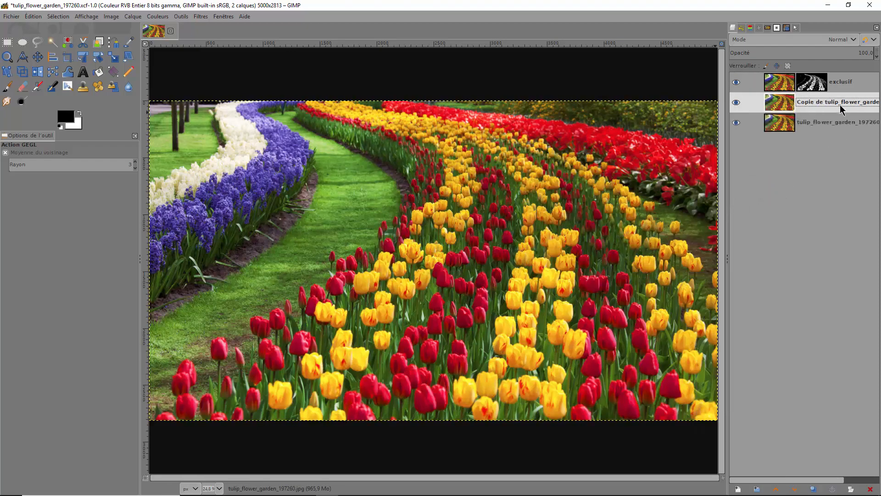
Add a layer mask initialised from the selection to the copied layer and clear the selection.
right_click(838, 105)
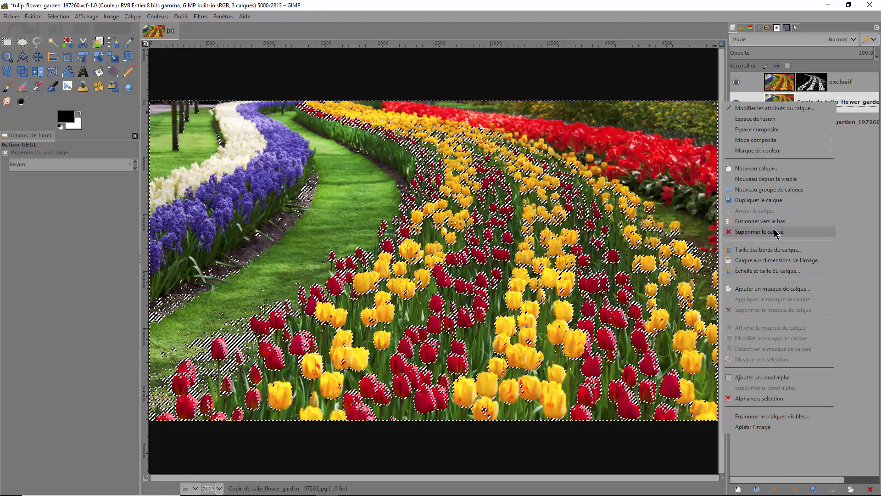
left_click(761, 290)
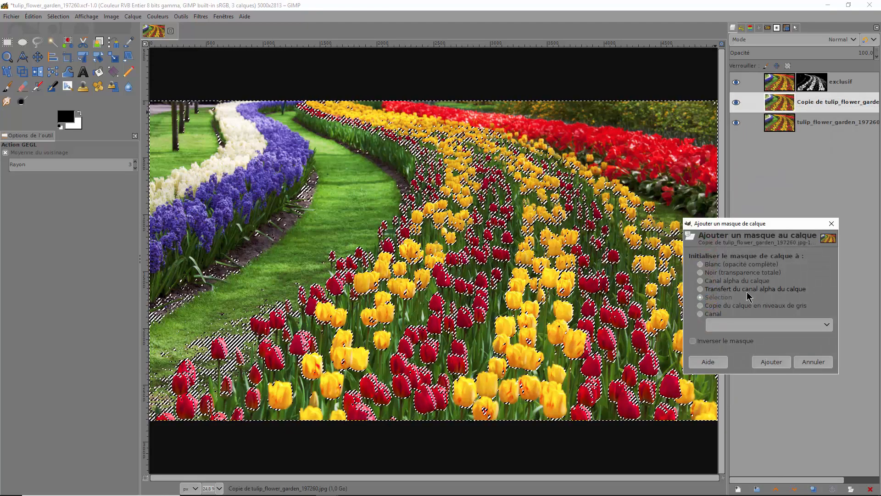
left_click(771, 362)
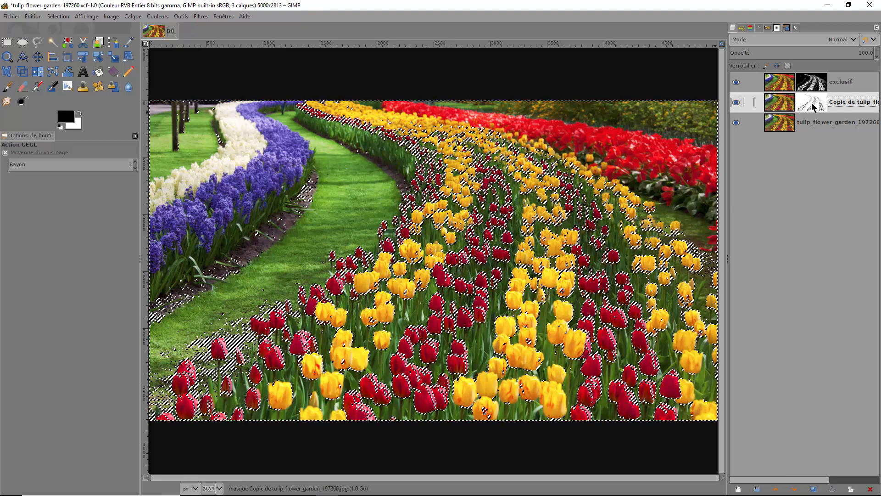
key("ctrl+shift+a")
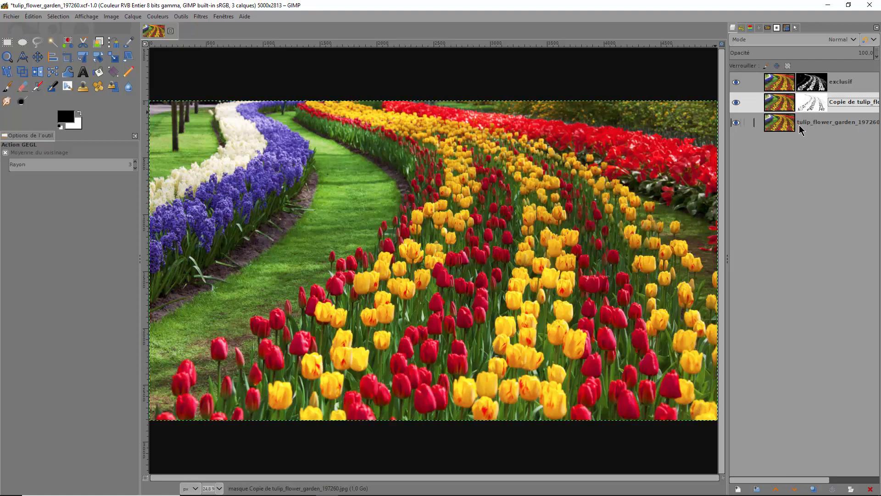
Display the copied layer's mask on the canvas and hide the exclusif layer.
right_click(815, 107)
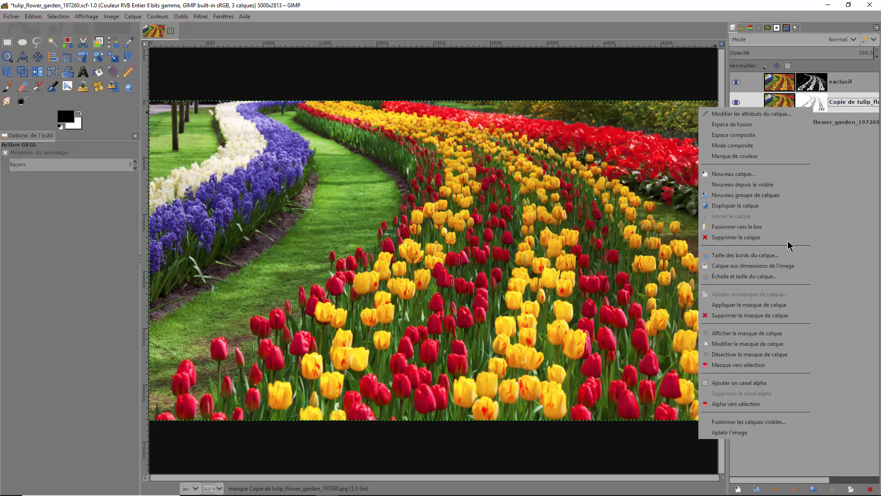
left_click(739, 334)
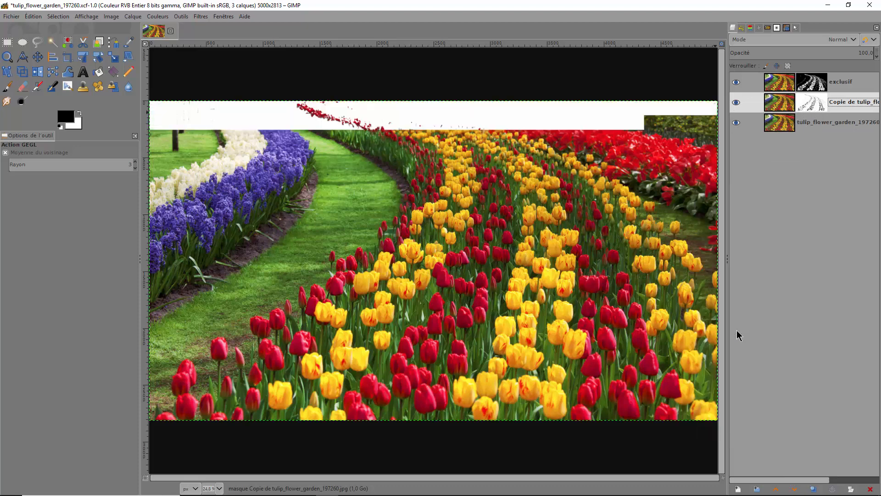
left_click(736, 82)
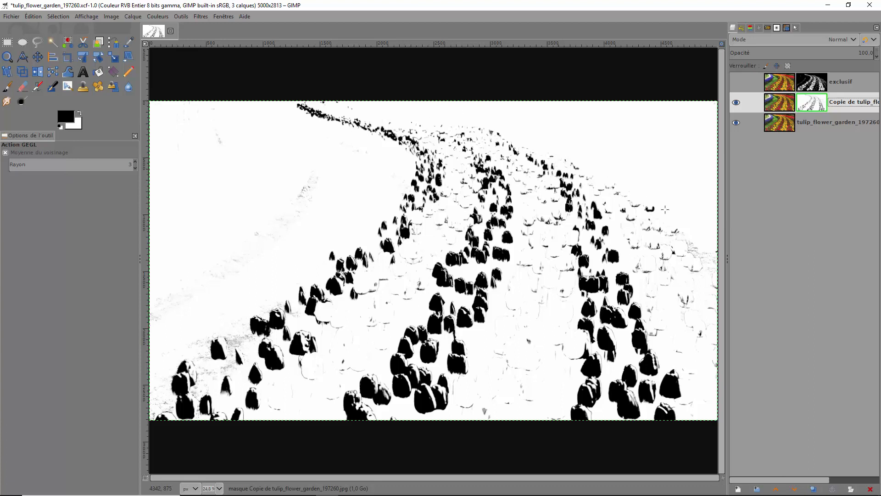
Paint the mask black over the red tulip field and trees above the yellow rows with the Hardness 025 brush, and stop displaying the mask.
left_click(8, 86)
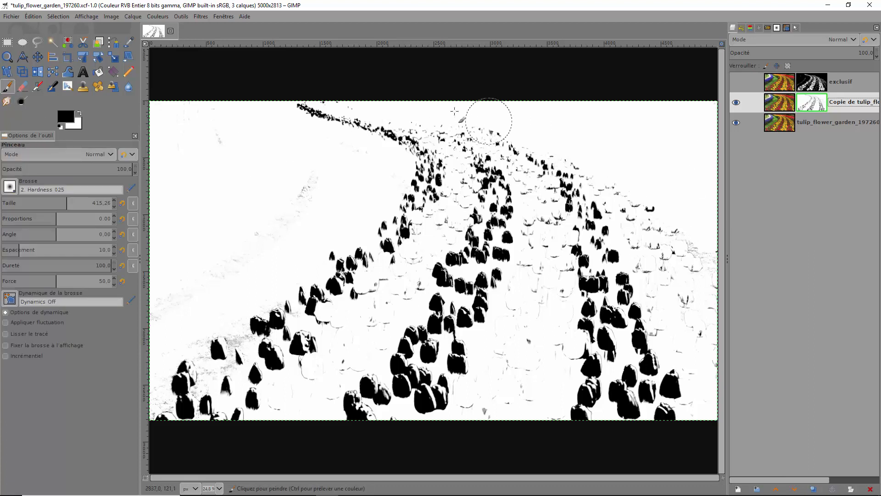
left_click(418, 98)
mouse_move(418, 98)
left_mouse_down()
mouse_move(473, 92)
mouse_move(582, 142)
mouse_move(717, 232)
mouse_move(673, 108)
mouse_move(594, 126)
mouse_move(680, 167)
mouse_move(675, 151)
left_mouse_up()
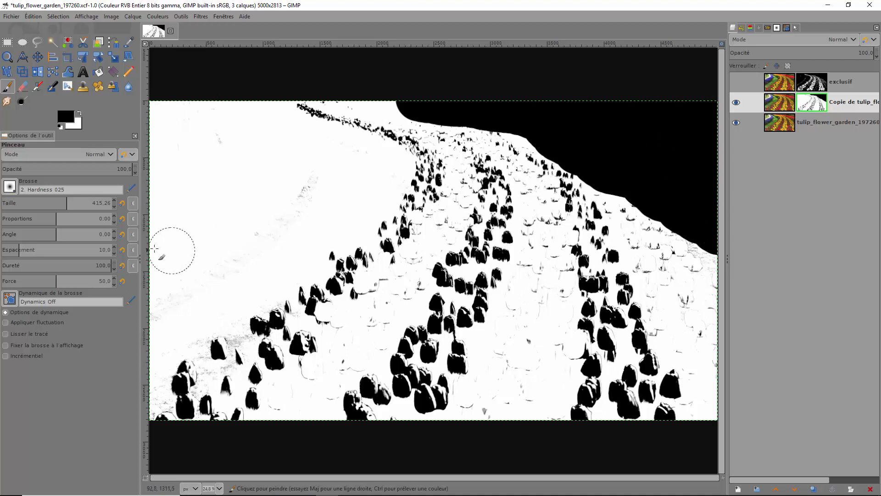
mouse_move(454, 72)
left_mouse_down()
mouse_move(429, 92)
mouse_move(390, 83)
mouse_move(423, 77)
left_mouse_up()
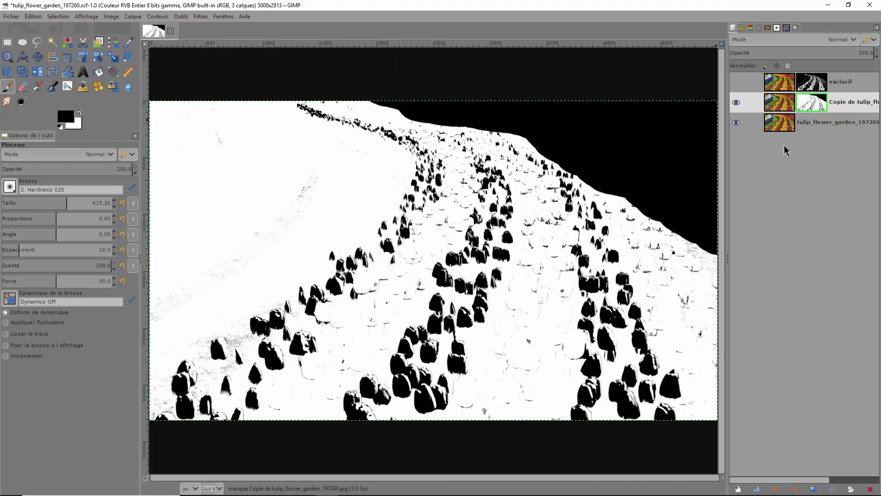
right_click(812, 112)
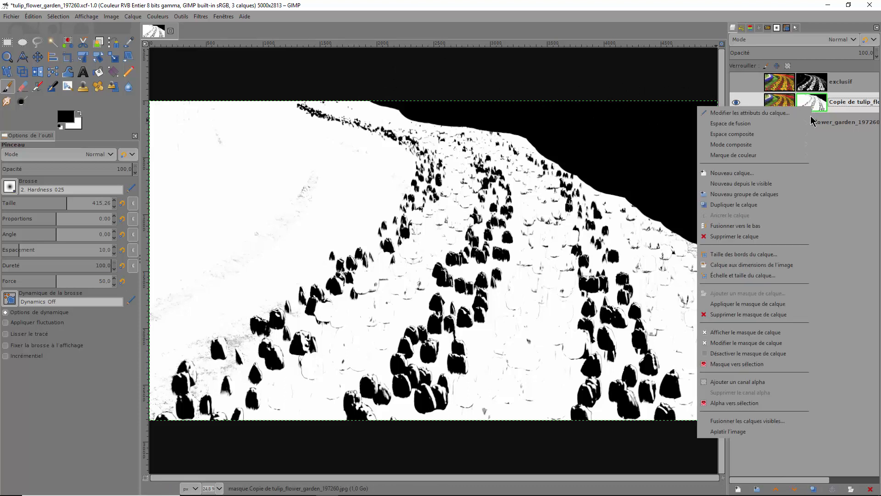
left_click(734, 334)
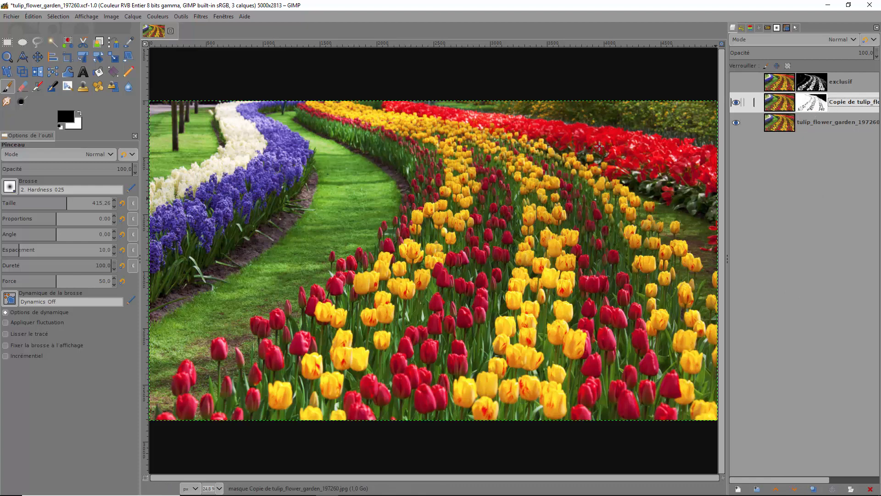
On the copied layer's image, use Teinte-Saturation to set yellow's luminosity to 12.5 and saturation to about 42.6.
left_click(779, 107)
right_click(779, 105)
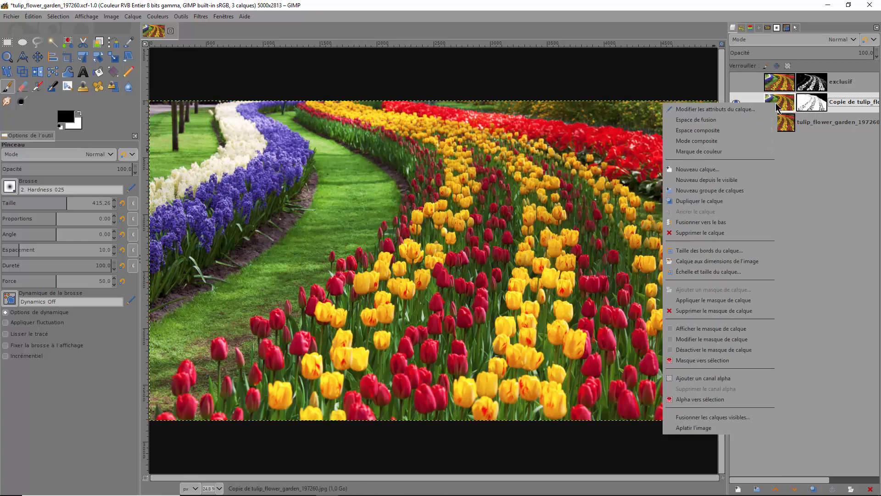
left_click(529, 203)
right_click(529, 204)
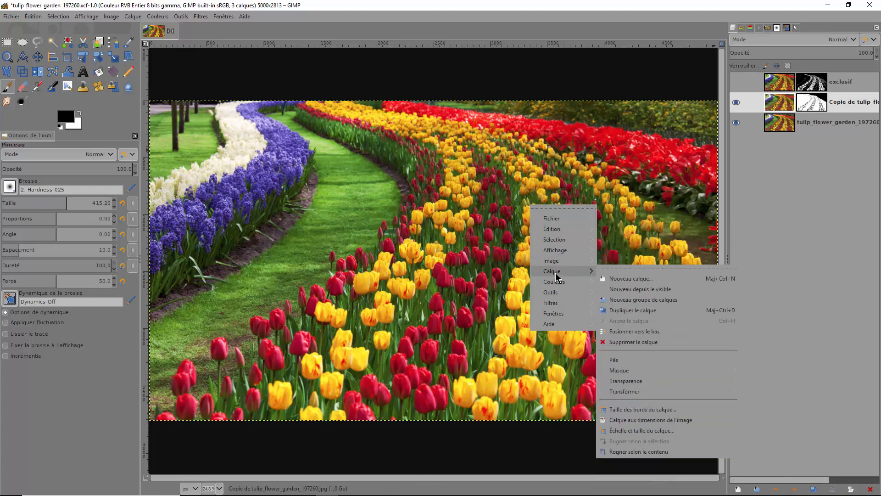
mouse_move(556, 281)
left_click(633, 203)
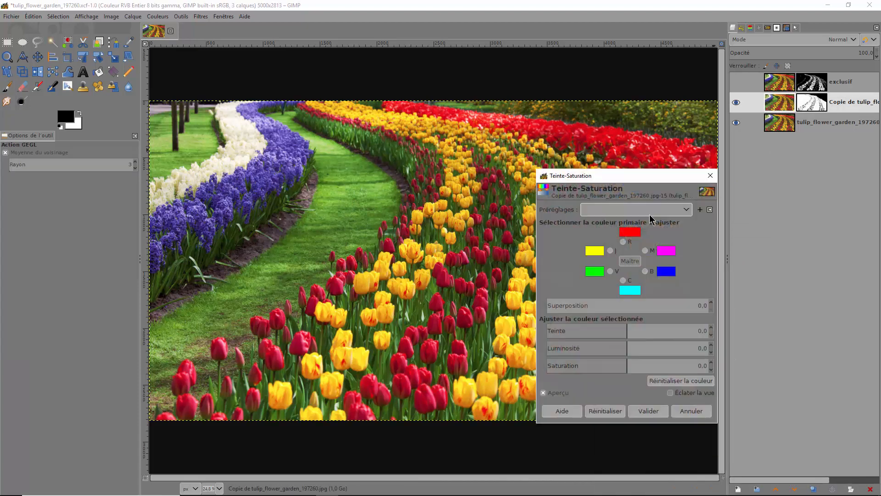
left_click(624, 242)
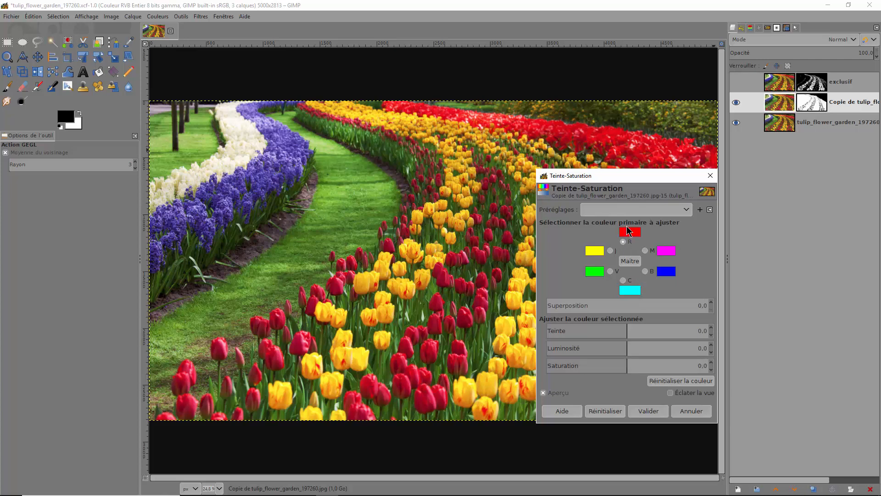
left_click(611, 251)
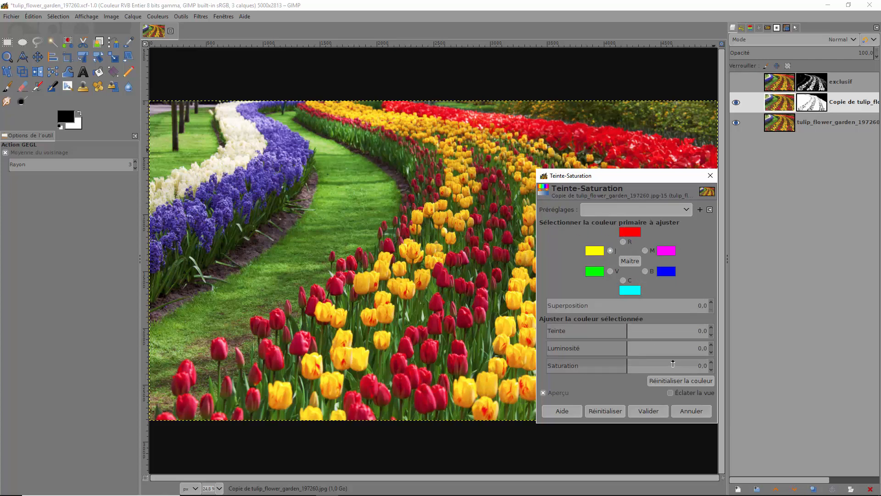
left_click_drag(673, 365, 685, 365)
left_click(652, 347)
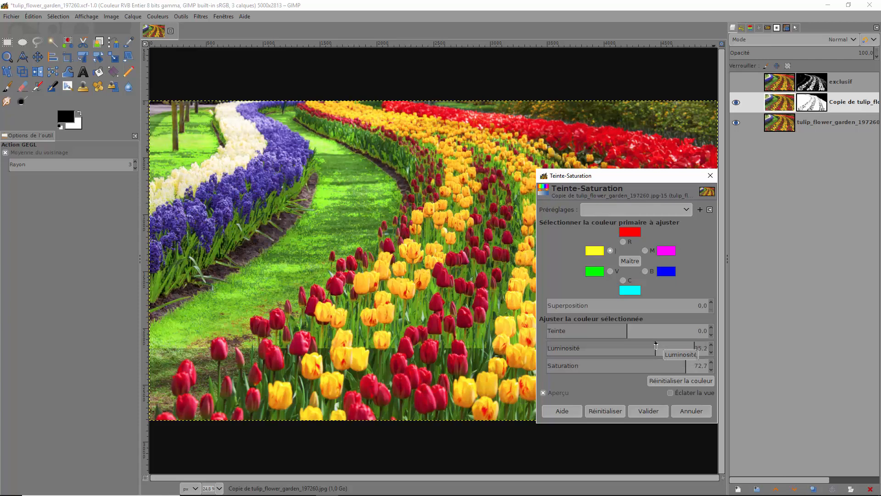
left_click_drag(652, 345, 663, 367)
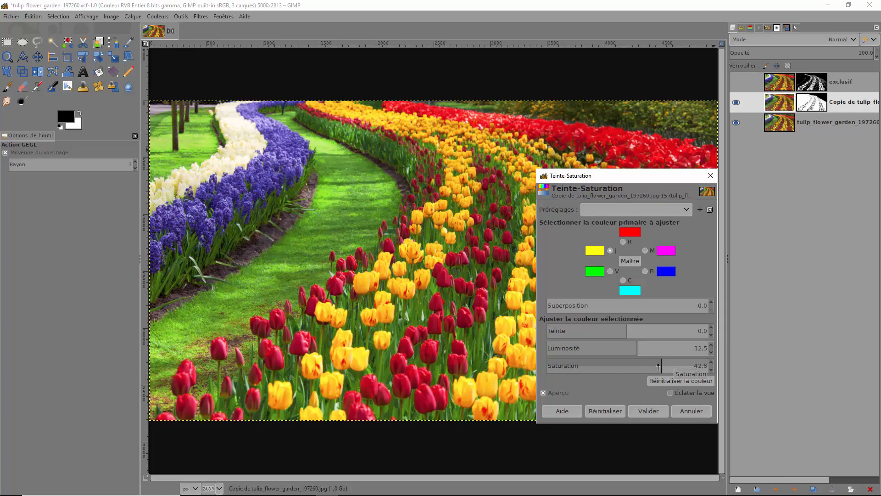
Raise blue's saturation to 46.6 and apply the Teinte-Saturation adjustment.
left_click(646, 272)
left_click_drag(638, 366, 670, 366)
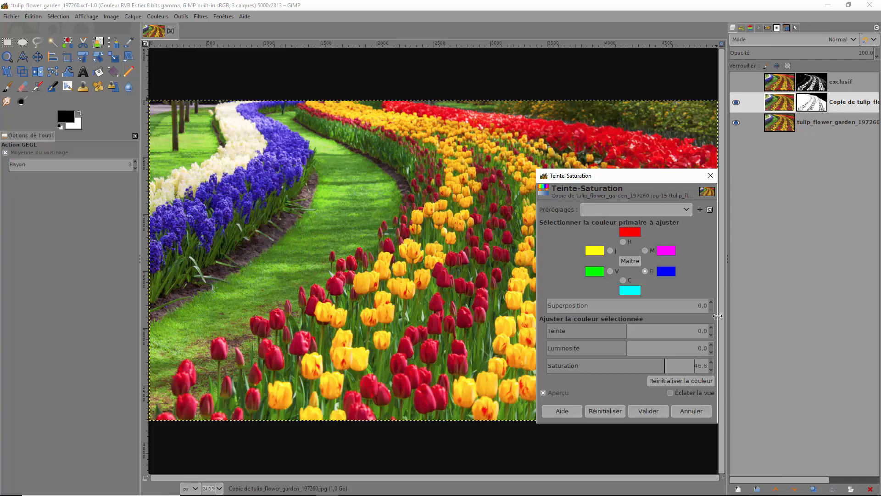
left_click(653, 412)
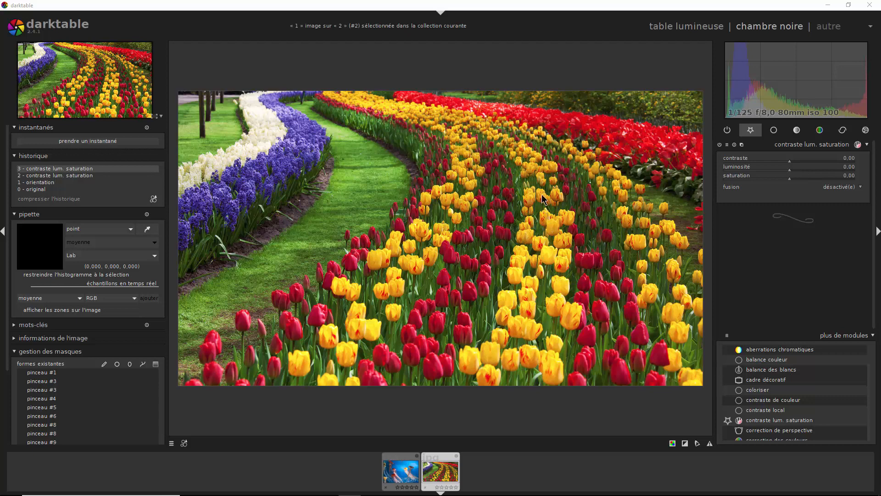
In darktable, blend contraste lum. saturation with a drawn + parametric mask, and invert all channels for inclusive combination before choosing the hue channel.
left_click(837, 189)
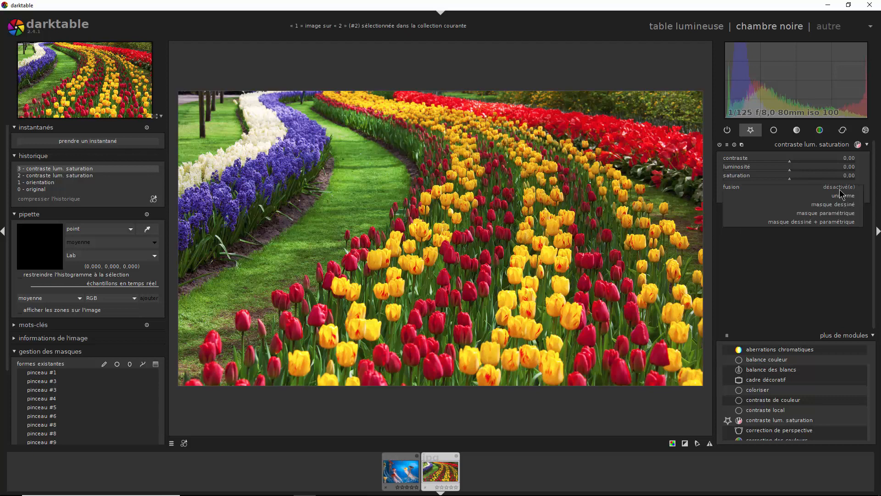
left_click(816, 223)
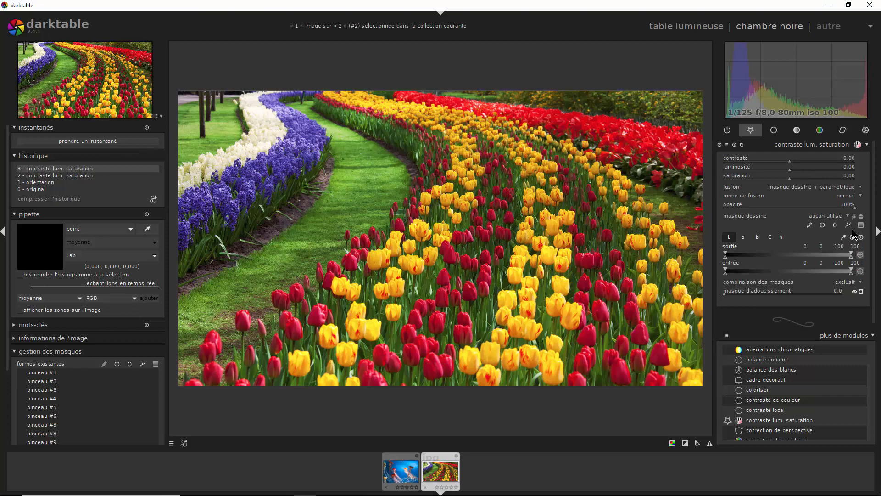
left_click(853, 238)
left_click(781, 239)
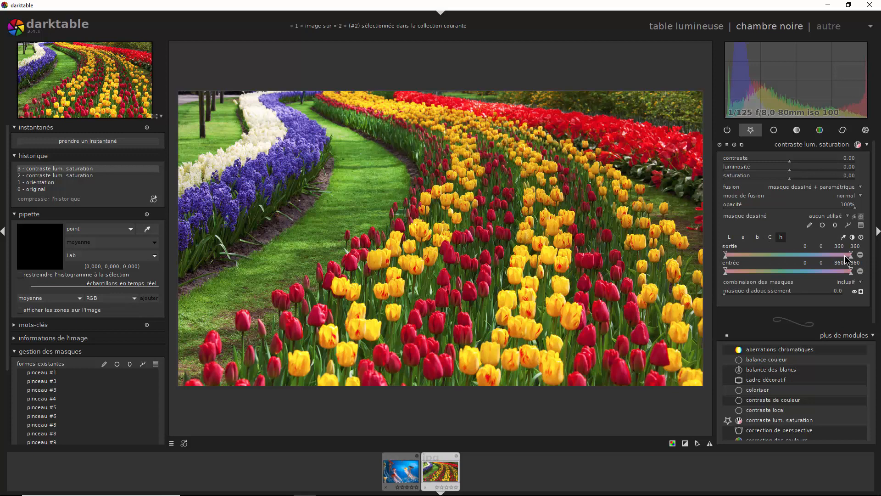
Sample the hue of a yellow tulip, display the mask and limit the hue input range to 60, 62, 109 and 109.
left_click(844, 239)
left_click(846, 238)
left_click(844, 238)
left_click(553, 256)
left_click(862, 292)
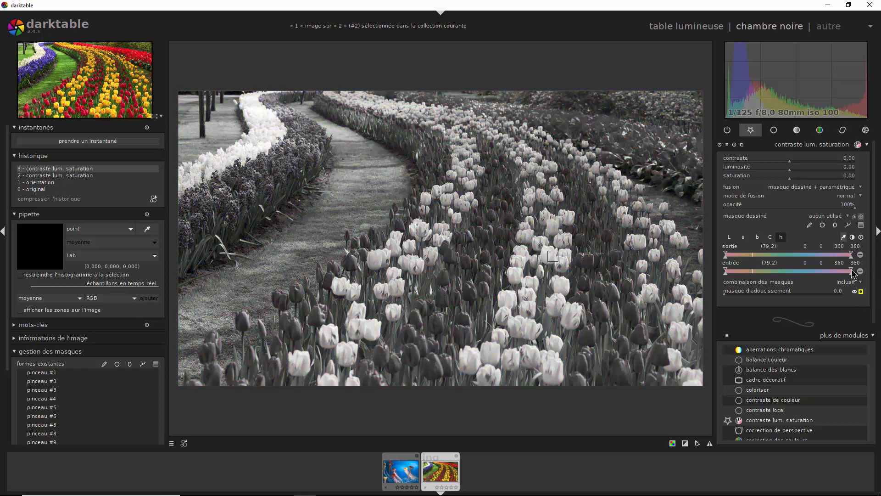
mouse_move(853, 274)
left_mouse_down()
mouse_move(733, 275)
mouse_move(747, 274)
left_mouse_up()
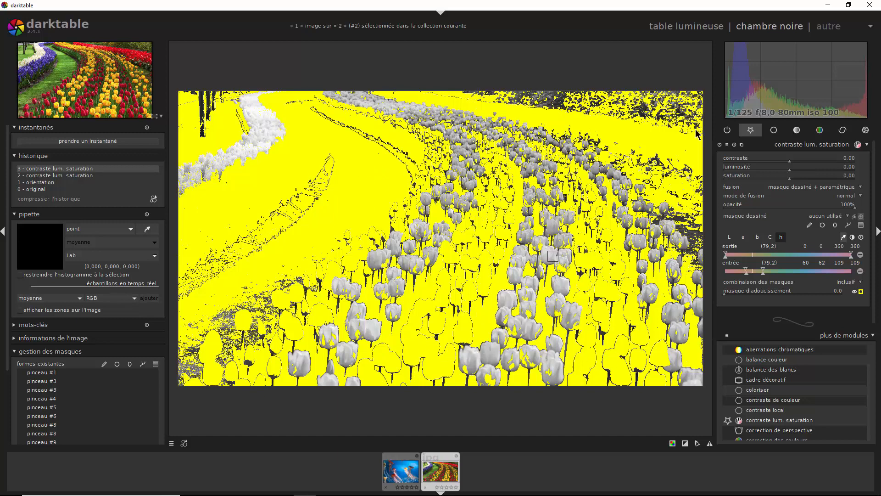
Invert all parametric channels back to exclusive combination and set the hue input's polarity to negative.
mouse_move(643, 495)
left_click(853, 238)
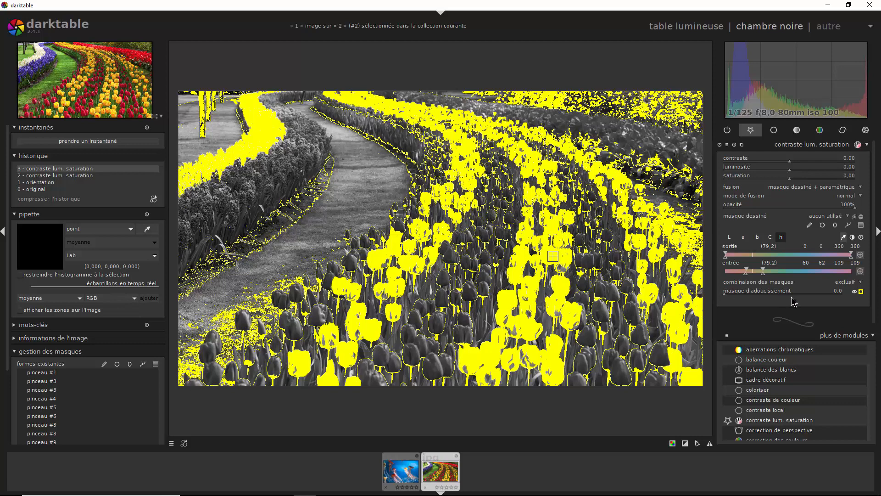
left_click(861, 271)
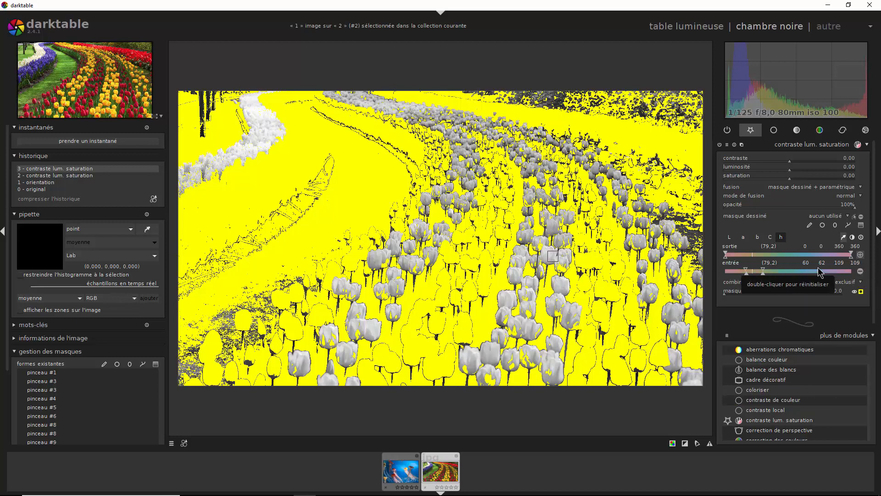
Draw a brush mask over the distant red tulip field, invert the drawn mask's polarity and add a second brush shape along the hyacinth bands.
left_click(810, 227)
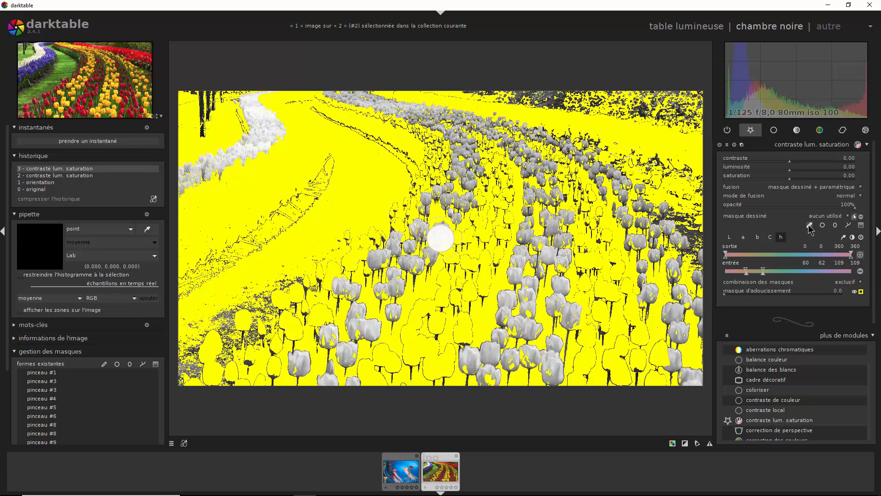
mouse_move(688, 138)
left_mouse_down()
mouse_move(620, 134)
mouse_move(415, 90)
left_mouse_up()
mouse_move(585, 149)
left_mouse_down()
mouse_move(707, 215)
mouse_move(707, 156)
mouse_move(603, 99)
mouse_move(518, 93)
mouse_move(682, 144)
mouse_move(617, 148)
mouse_move(535, 115)
mouse_move(404, 89)
left_mouse_up()
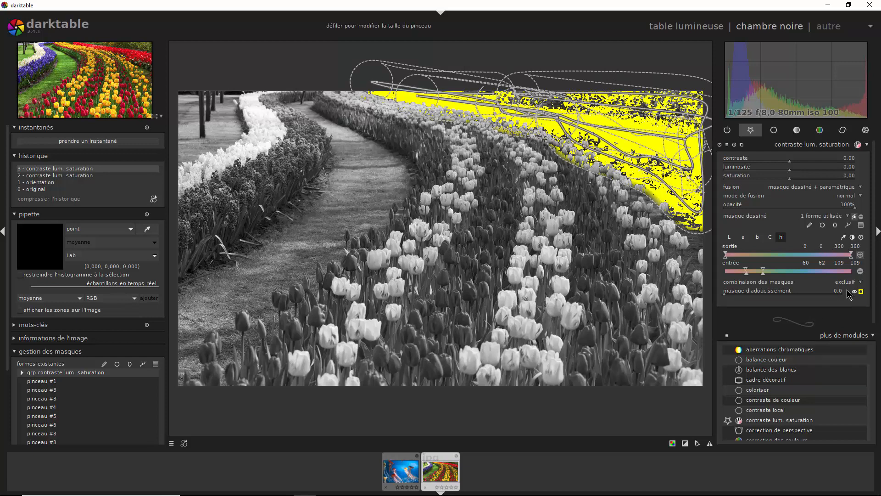
left_click(861, 217)
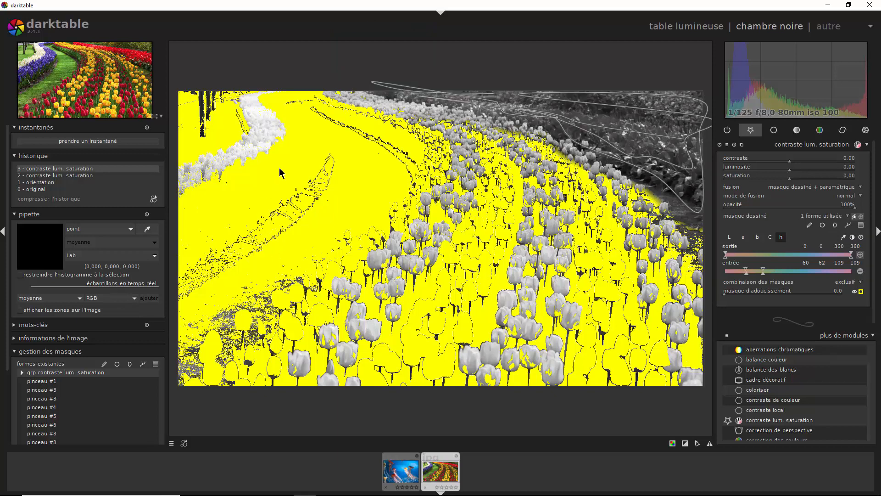
left_click(810, 225)
mouse_move(277, 101)
left_mouse_down()
mouse_move(299, 154)
mouse_move(278, 180)
mouse_move(197, 236)
mouse_move(287, 139)
mouse_move(278, 101)
mouse_move(301, 128)
mouse_move(289, 170)
mouse_move(184, 248)
mouse_move(183, 222)
mouse_move(199, 200)
mouse_move(282, 158)
mouse_move(268, 188)
mouse_move(136, 278)
left_mouse_up()
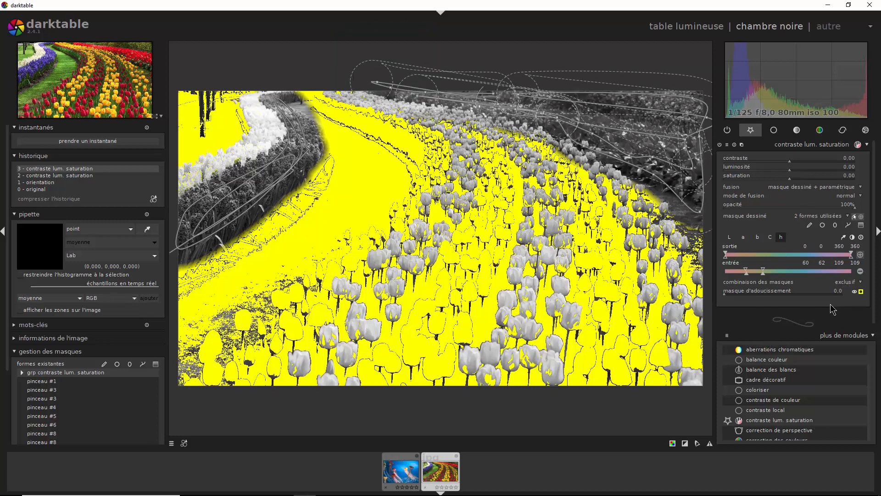
Raise saturation to 0.66 in contraste lum. saturation, with the mask overlay and the drawn shape outlines hidden.
left_click(861, 292)
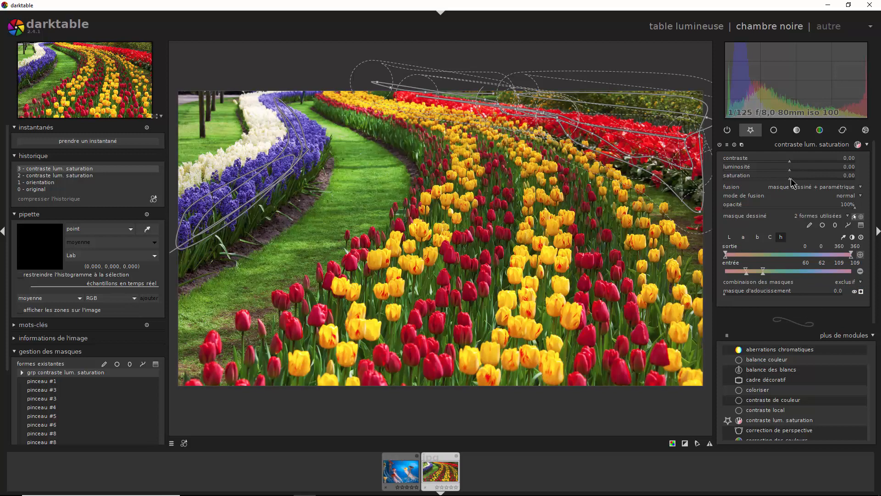
left_click_drag(790, 182, 831, 184)
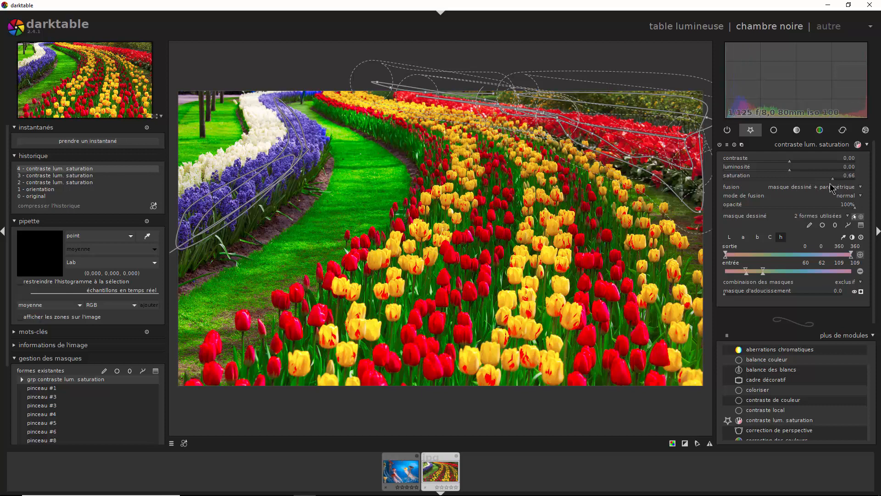
left_click(855, 218)
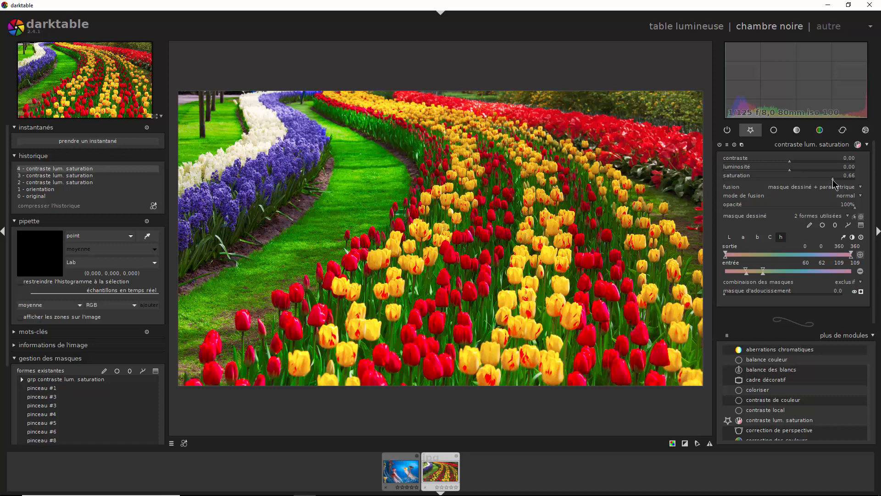
mouse_move(833, 180)
left_mouse_down()
mouse_move(799, 183)
mouse_move(835, 183)
left_mouse_up()
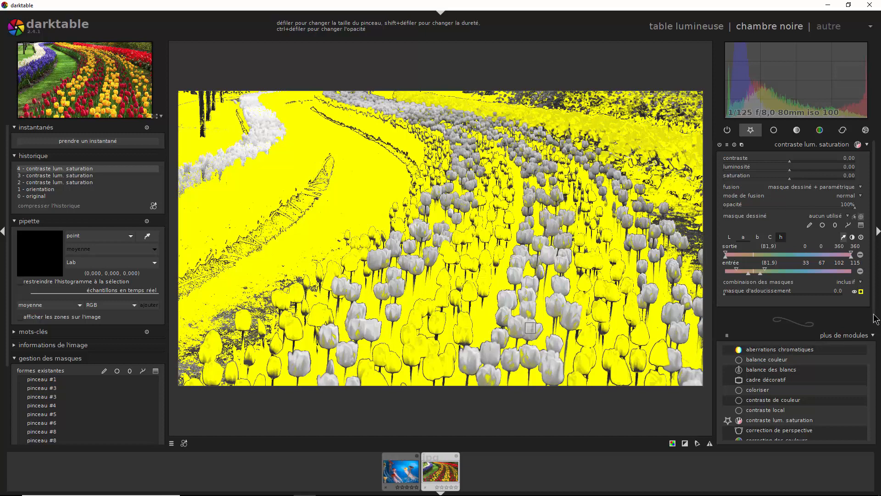
Invert all parametric channels, make the hue input negative and the drawn mask positive, and brush over the distant red tulip field.
left_click(853, 238)
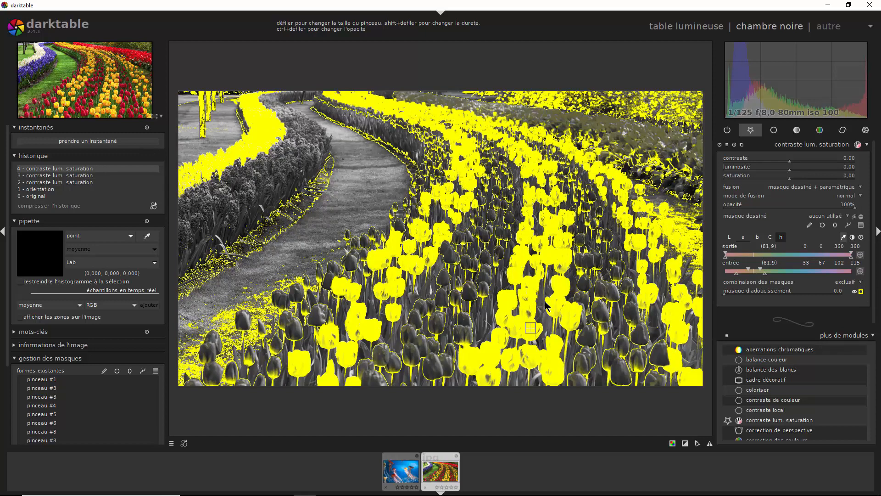
left_click(860, 271)
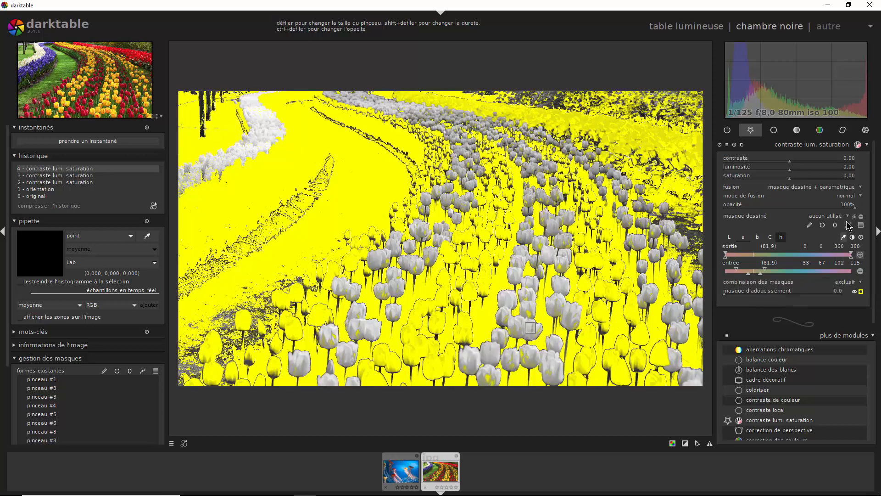
left_click(860, 217)
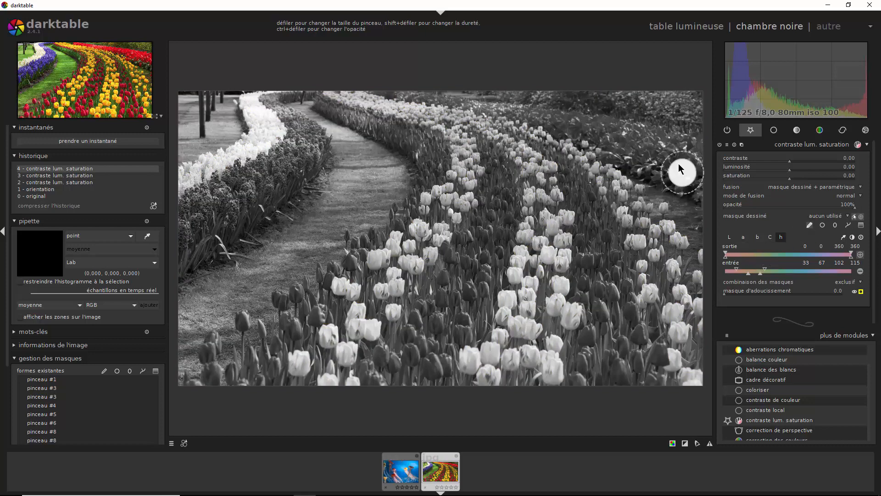
mouse_move(683, 156)
left_mouse_down()
mouse_move(597, 124)
mouse_move(471, 102)
mouse_move(681, 173)
mouse_move(693, 144)
mouse_move(589, 113)
mouse_move(432, 92)
mouse_move(705, 94)
mouse_move(705, 182)
mouse_move(655, 168)
mouse_move(705, 191)
mouse_move(695, 124)
mouse_move(677, 113)
mouse_move(579, 103)
left_mouse_up()
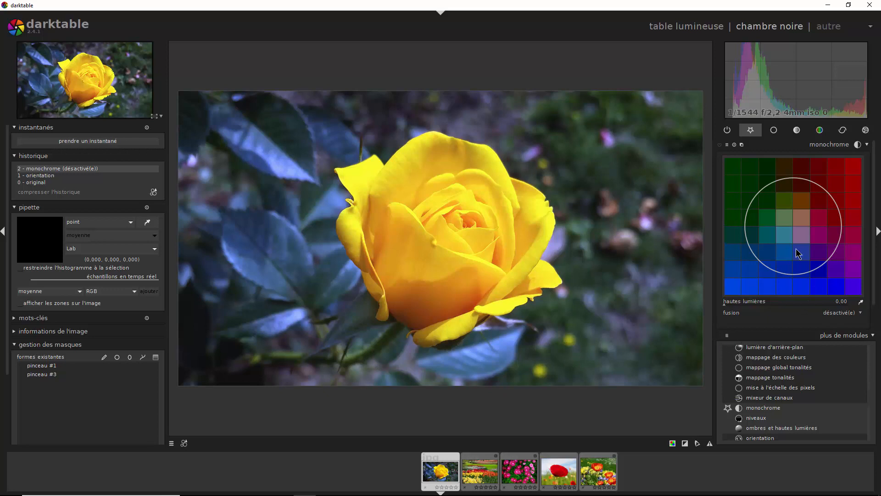
Enable monochrome on the yellow rose photo with a drawn + parametric mask, and collapse the list of additional modules.
left_click(720, 146)
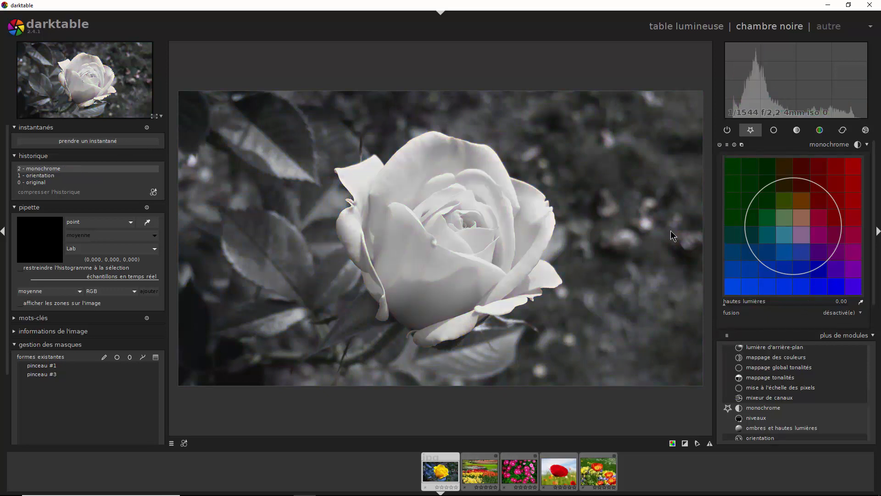
left_click(843, 315)
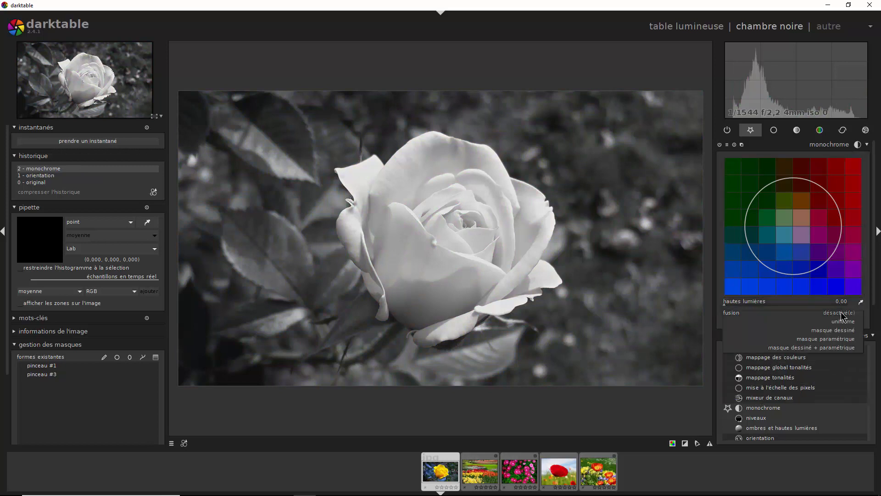
left_click(827, 347)
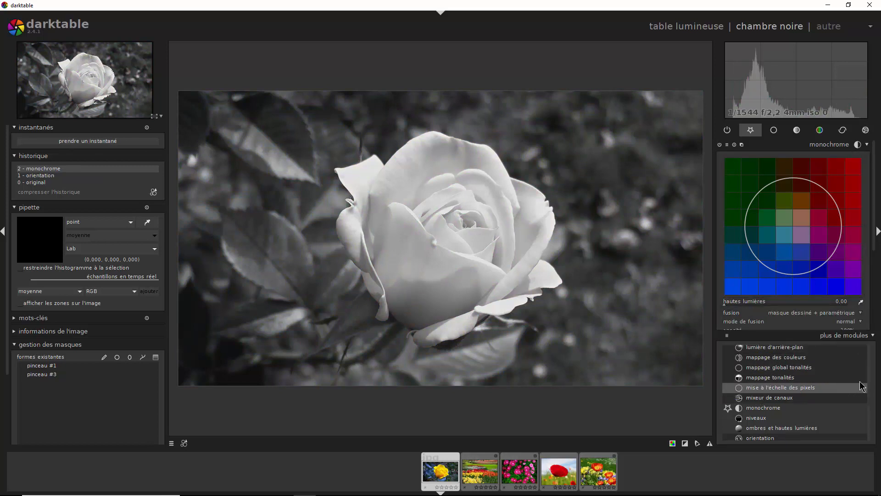
left_click(874, 338)
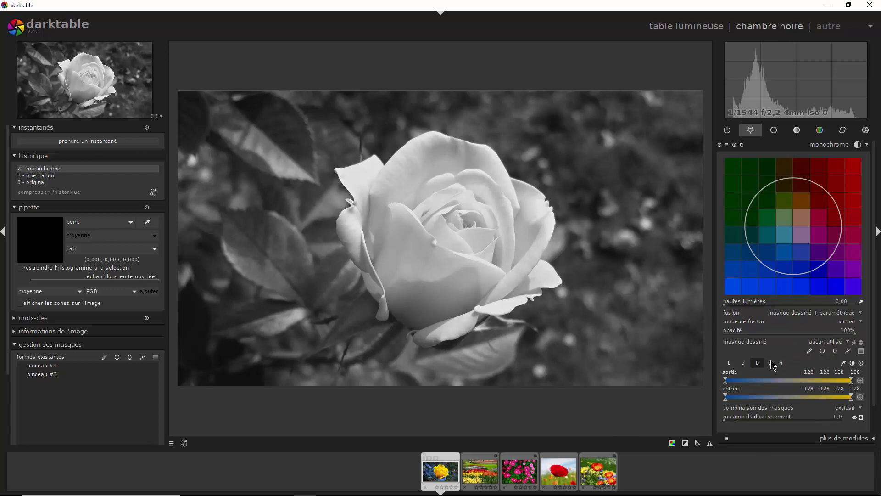
Invert all channels for inclusive combination, sample the b value of a yellow petal and display the mask.
left_click(852, 364)
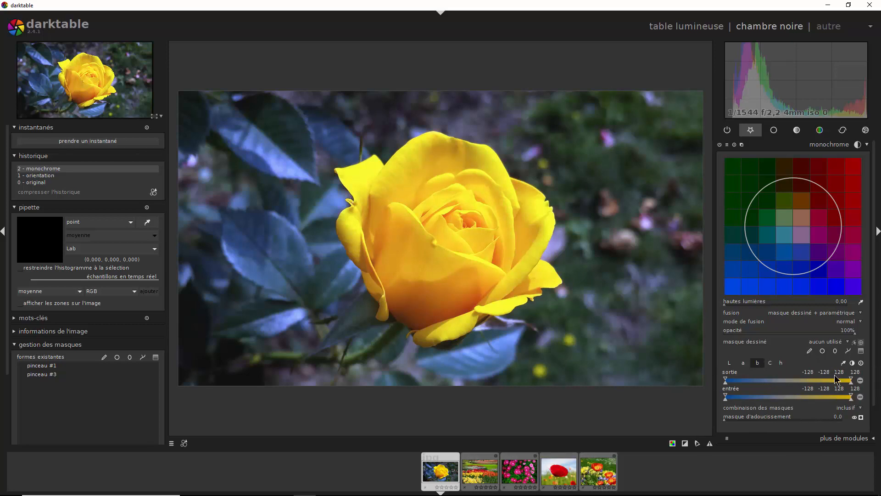
left_click(843, 363)
left_click(433, 288)
left_click(863, 418)
Limit the b channel's input range to 7, 46, 81 and 95 to protect the yellow rose.
left_click_drag(848, 399, 828, 398)
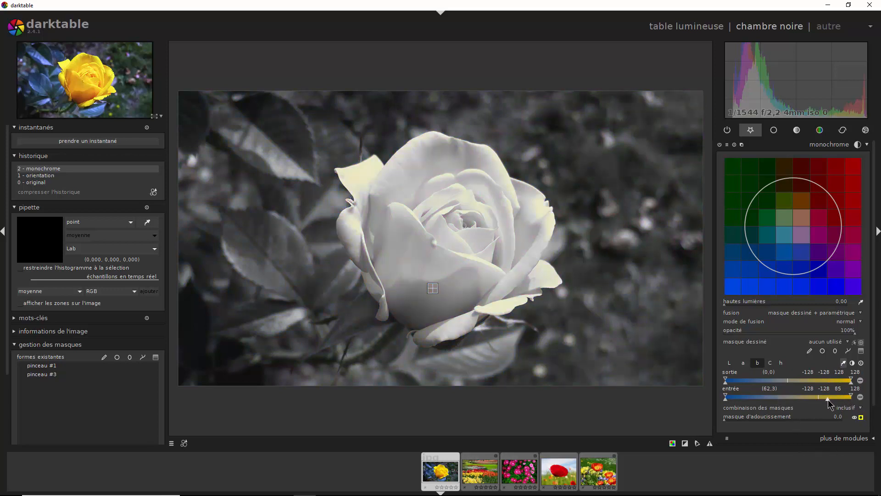
left_click_drag(726, 399, 805, 407)
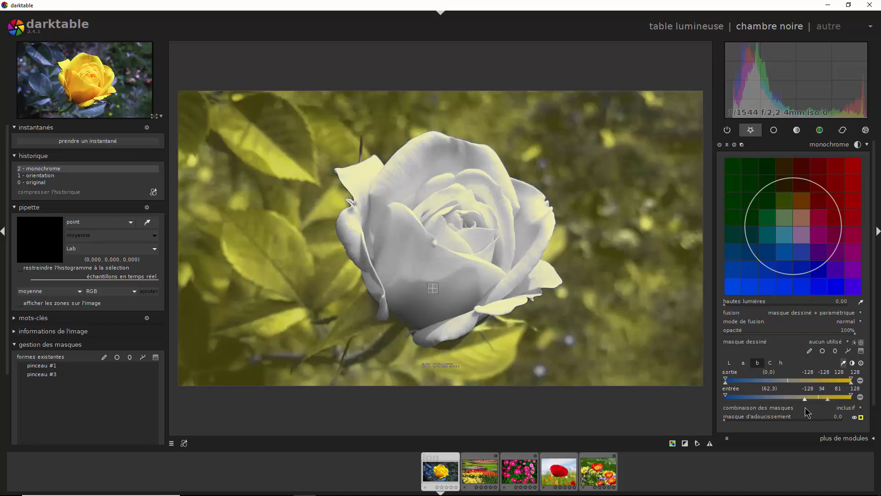
left_click_drag(724, 394, 791, 398)
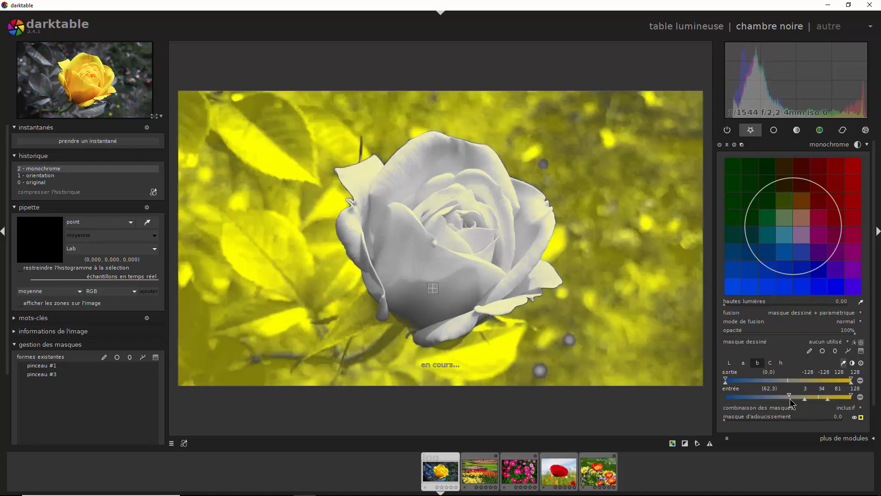
left_click_drag(852, 397, 812, 401)
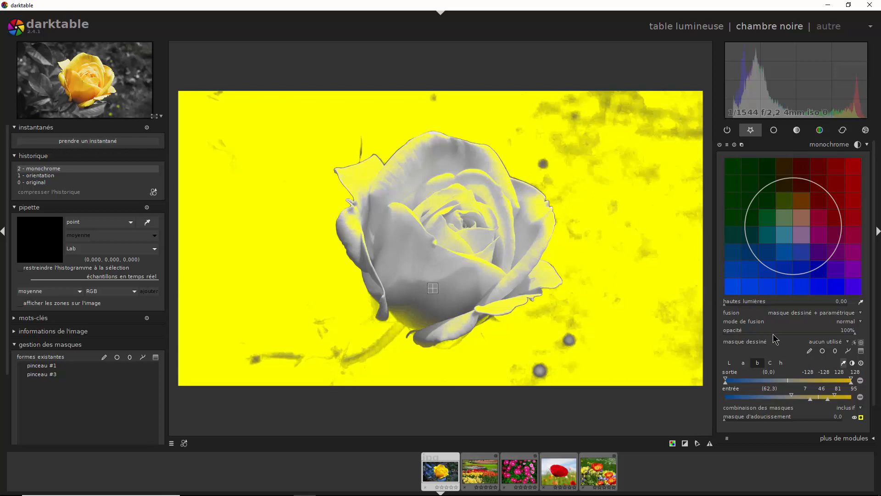
Switch to exclusive combination, widen the b input range to 19, 37, 92 and 115, and invert back to inclusive.
left_click(853, 363)
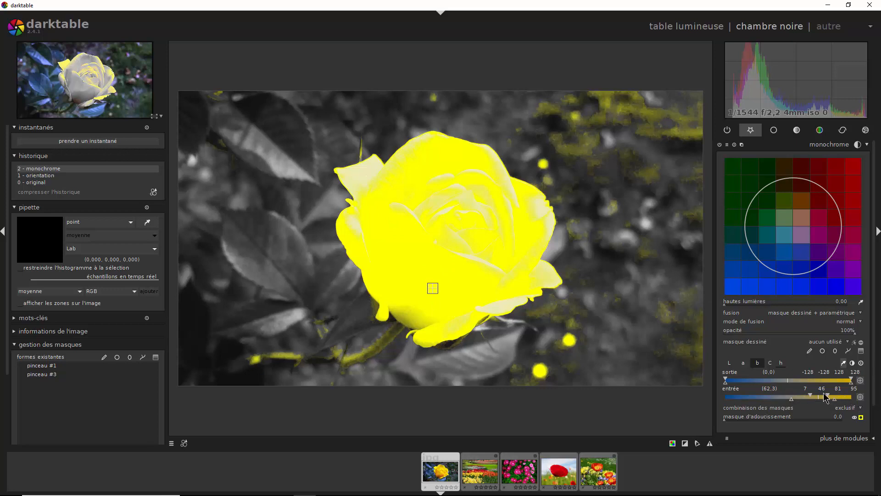
mouse_move(811, 396)
left_mouse_down()
mouse_move(846, 398)
mouse_move(797, 401)
left_mouse_up()
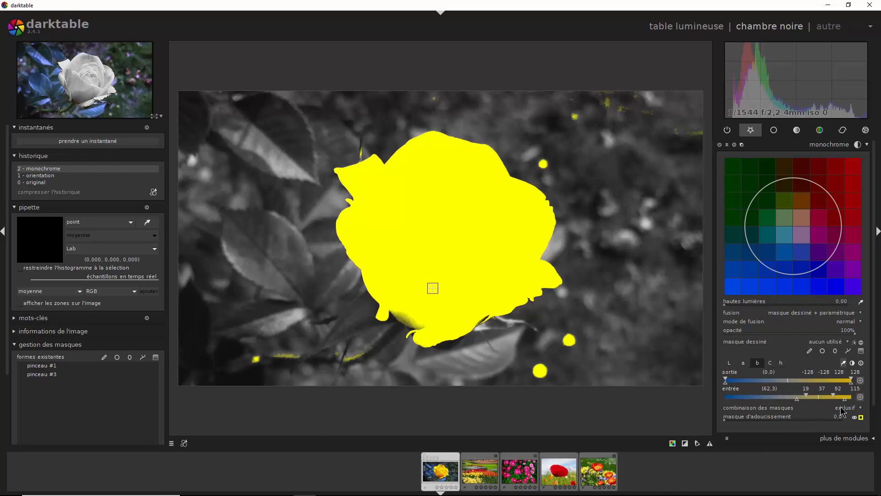
left_click(852, 362)
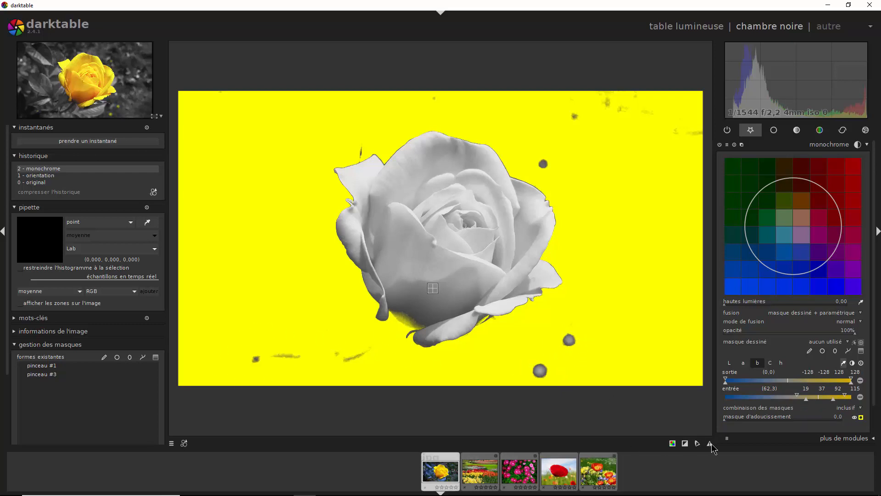
Invert the drawn mask's polarity and brush over the unmasked spots and stem remnants in the background below the rose.
left_click(861, 342)
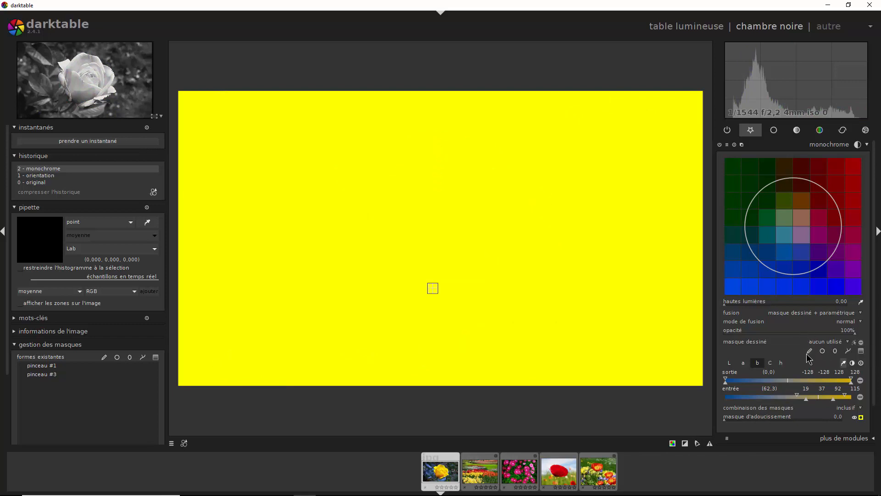
left_click(810, 351)
left_click(597, 328)
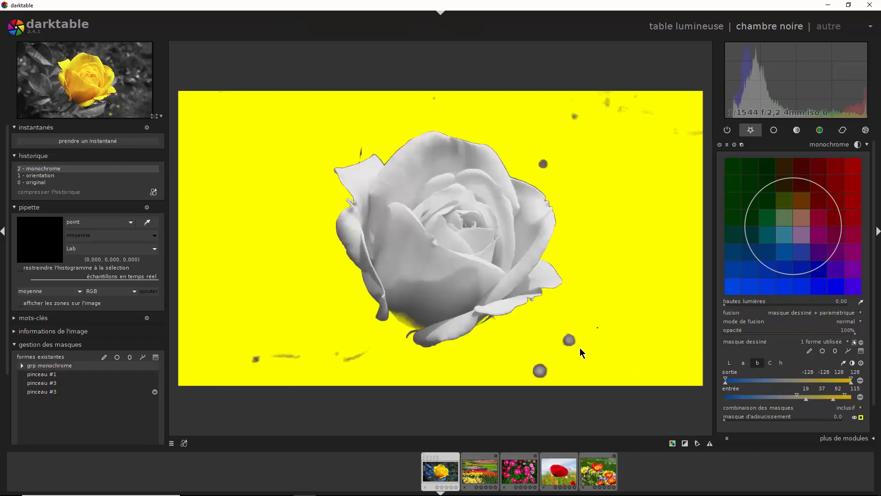
left_click(810, 353)
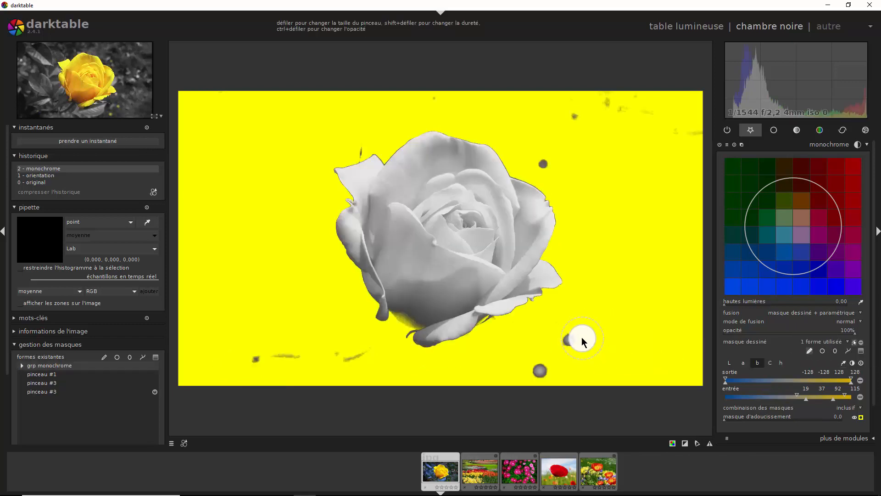
left_click_drag(546, 367, 538, 370)
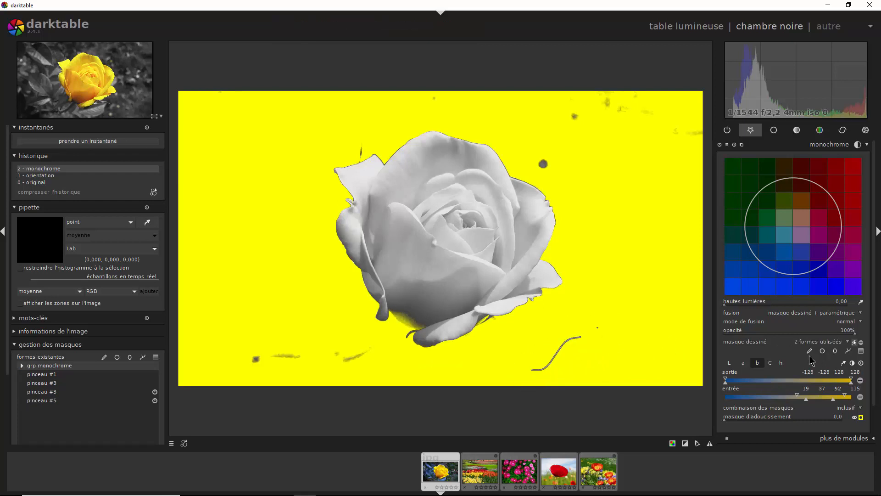
mouse_move(377, 350)
left_mouse_down()
mouse_move(265, 351)
mouse_move(251, 362)
left_mouse_up()
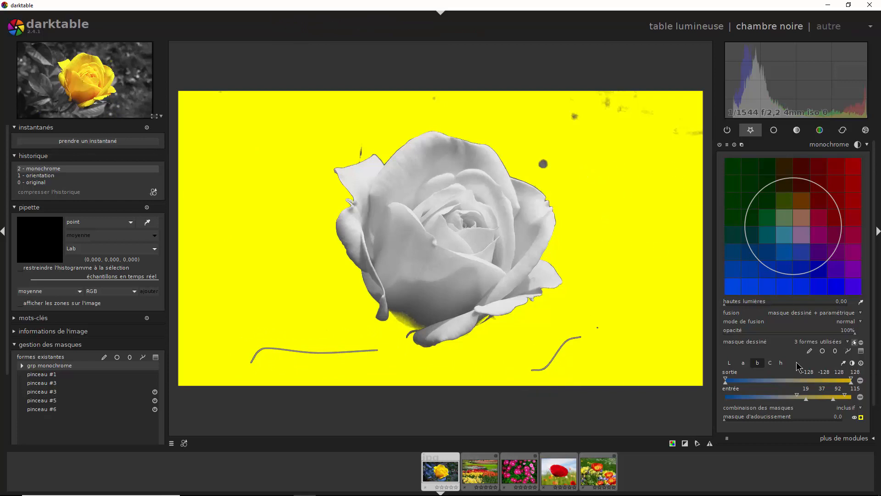
Brush over the remaining background specks above and around the rose, and hide the mask overlay.
left_click(810, 351)
mouse_move(550, 159)
left_mouse_down()
mouse_move(600, 113)
mouse_move(673, 113)
mouse_move(603, 105)
mouse_move(570, 110)
mouse_move(698, 134)
mouse_move(579, 109)
mouse_move(500, 107)
mouse_move(413, 110)
mouse_move(370, 126)
mouse_move(354, 146)
mouse_move(279, 171)
mouse_move(261, 240)
mouse_move(282, 306)
left_mouse_up()
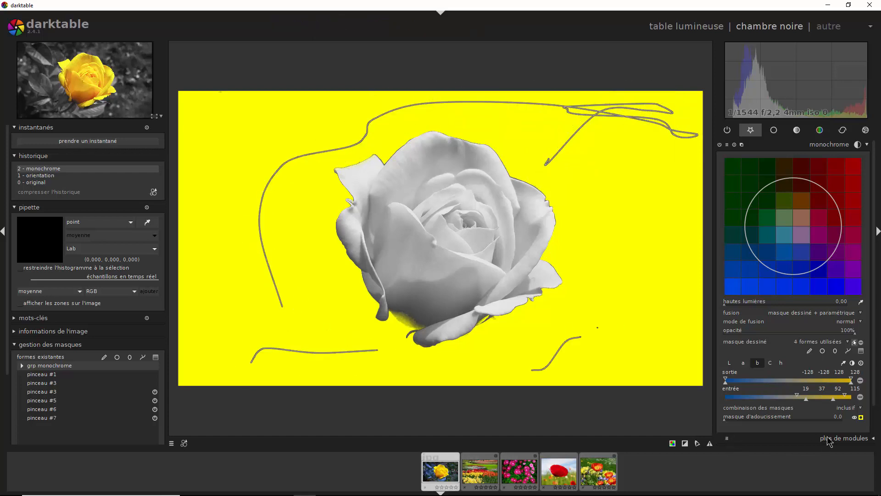
left_click(861, 418)
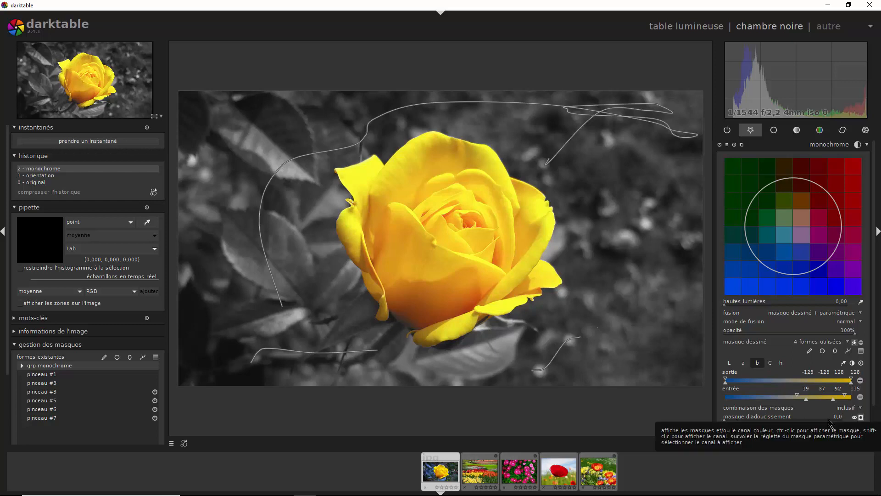
Move the monochrome colour filter to the green area and adjust the size of its circle to tune the background.
left_click_drag(797, 225, 762, 198)
scroll(760, 195, "down", 3)
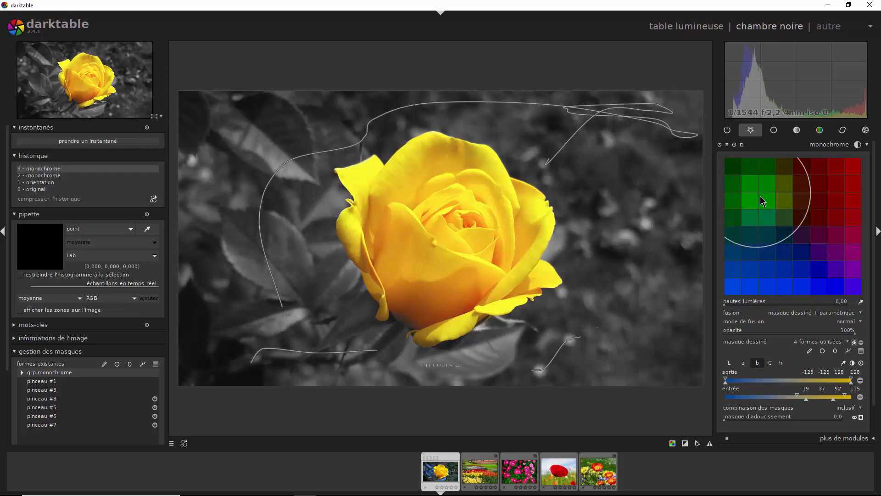
scroll(761, 196, "up", 4)
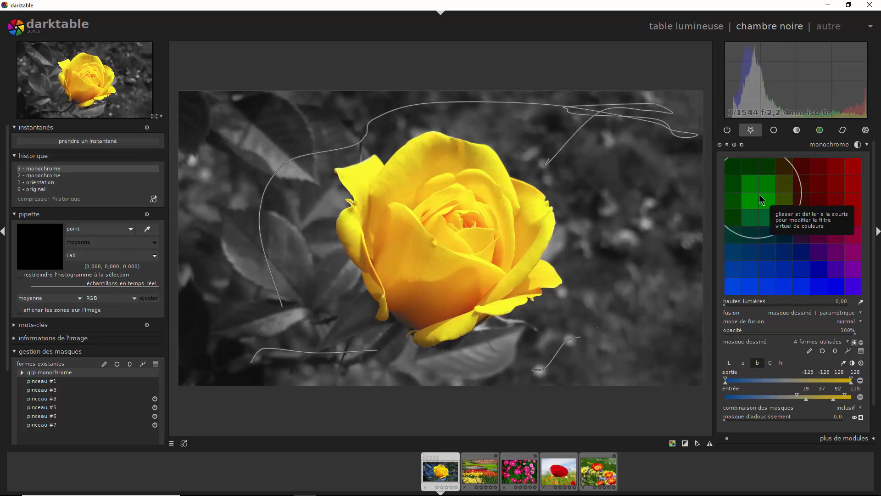
mouse_move(762, 198)
left_mouse_down()
mouse_move(756, 268)
mouse_move(843, 272)
mouse_move(753, 207)
mouse_move(761, 198)
left_mouse_up()
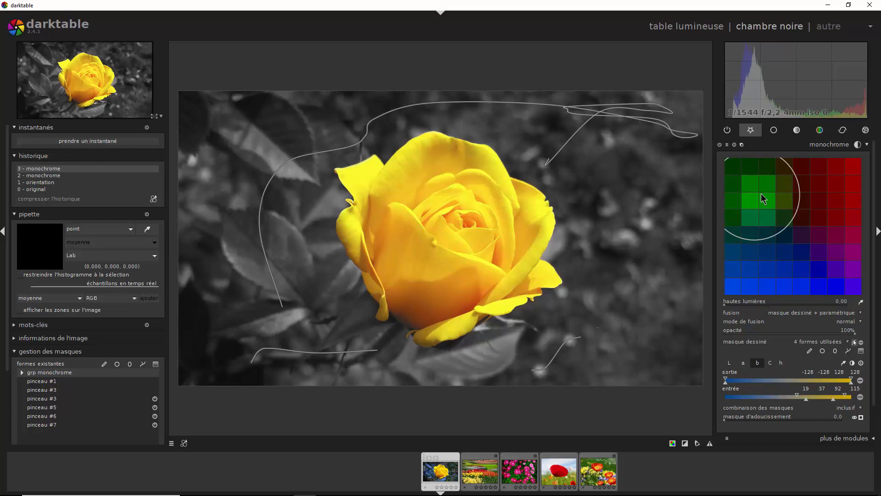
scroll(764, 199, "down", 2)
scroll(764, 198, "down", 2)
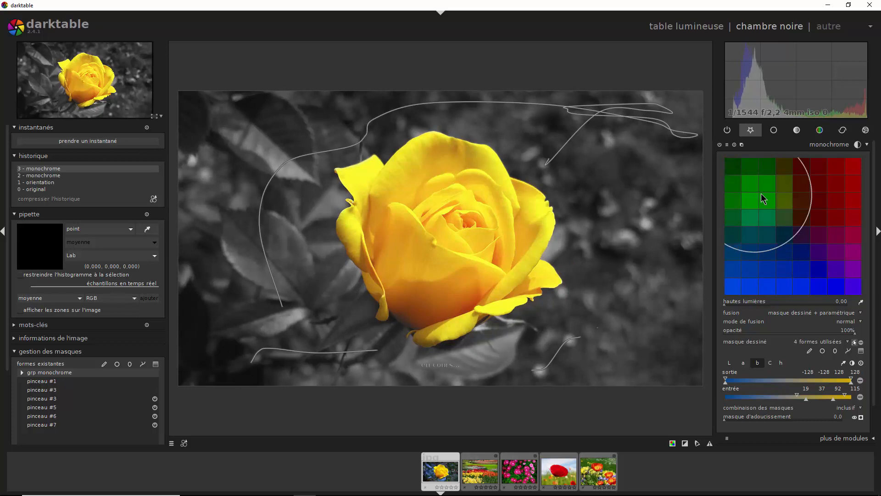
scroll(764, 199, "up", 5)
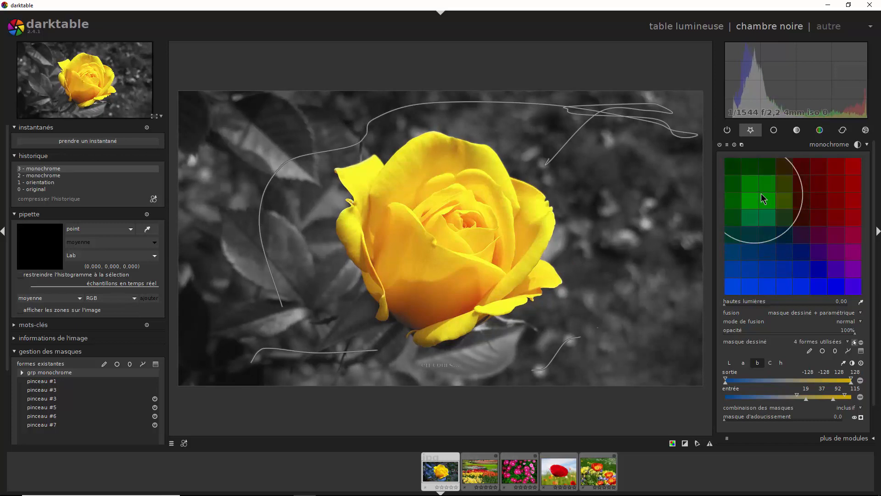
scroll(761, 198, "up", 2)
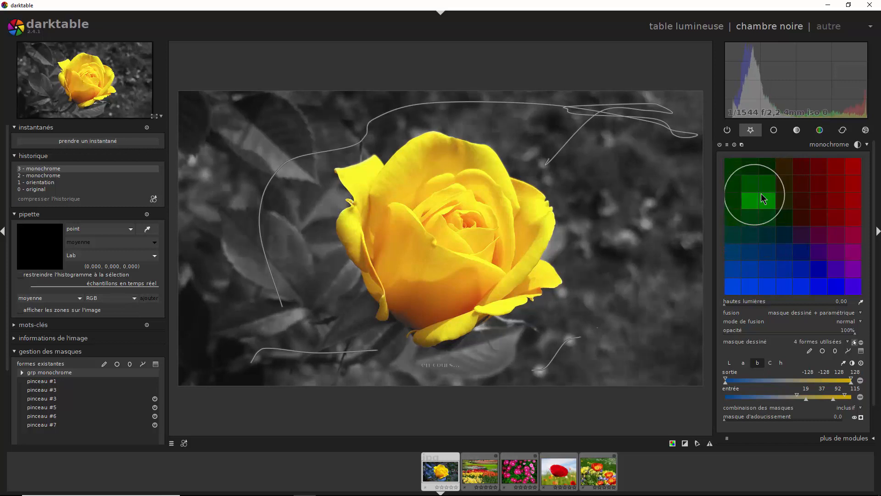
scroll(761, 198, "down", 2)
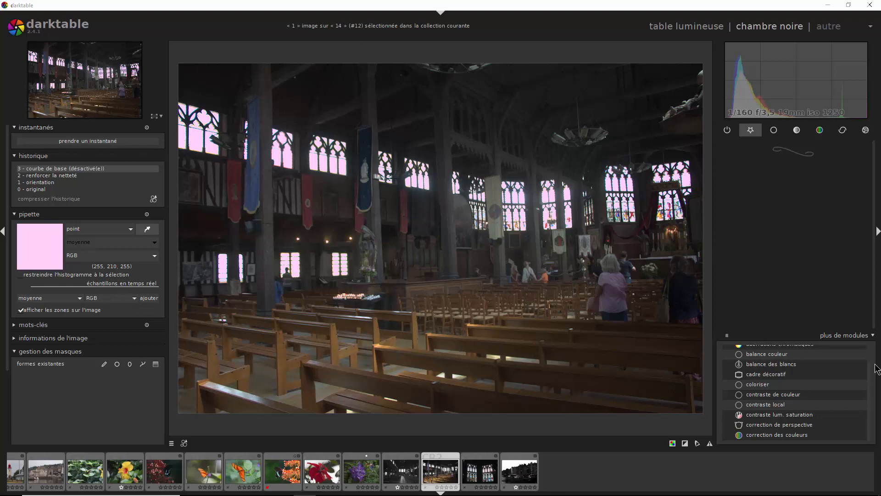
Add the base curve module (courbe de base) to the favourites and enable it on the church photo.
scroll(831, 406, "down", 5)
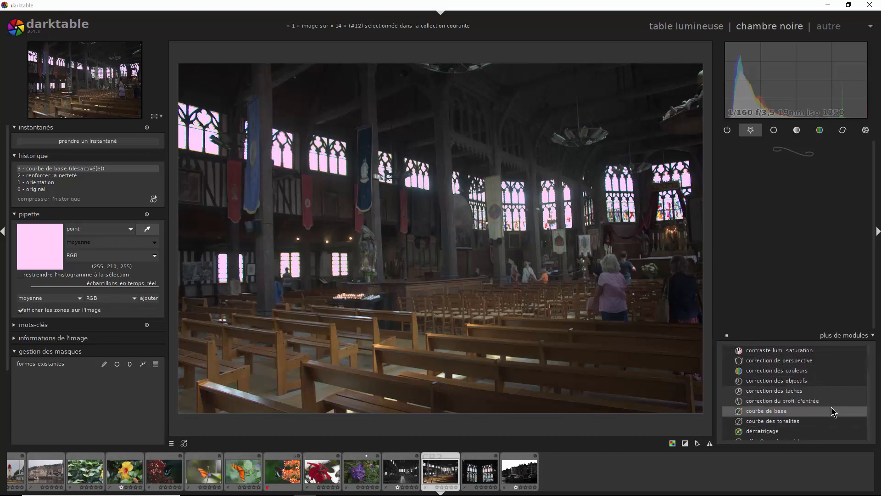
left_click(766, 396)
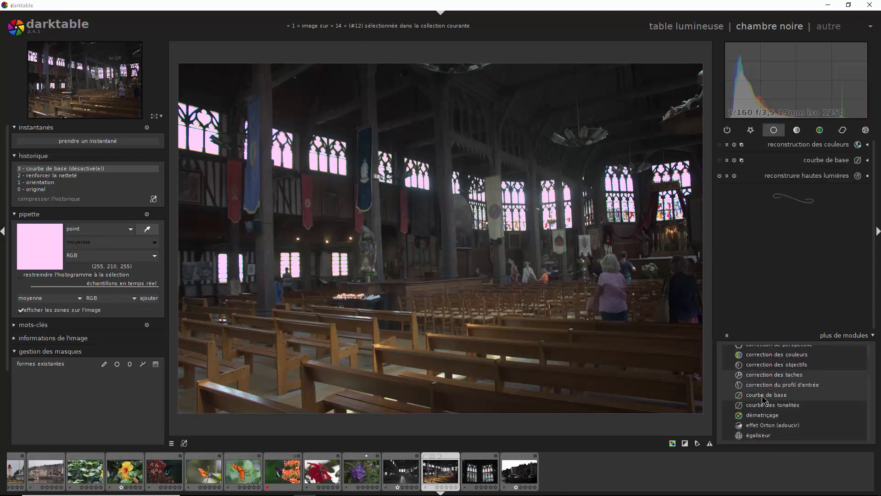
left_click(728, 395)
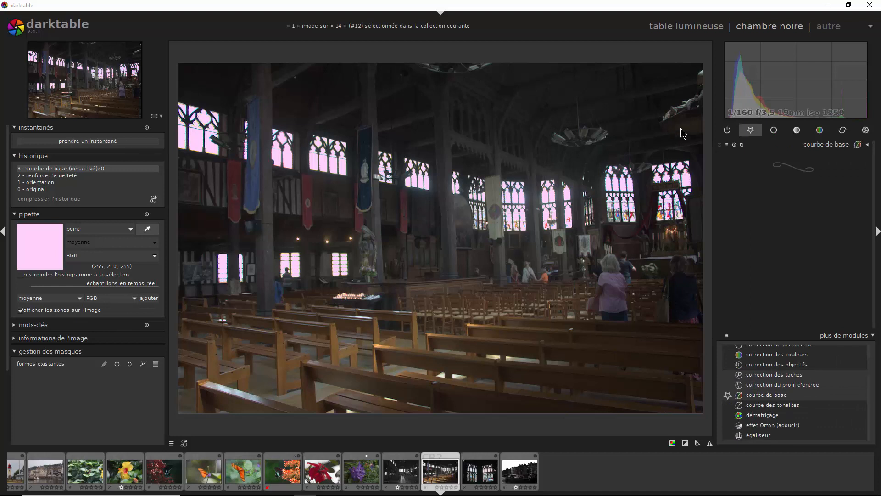
left_click(720, 145)
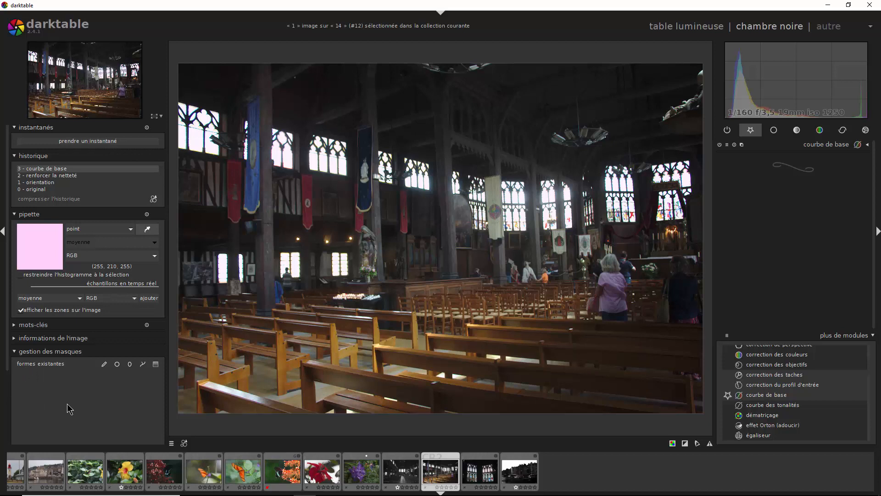
Pick the colour of the church window nearest the photo's left edge and add it as a live sample.
left_click(151, 231)
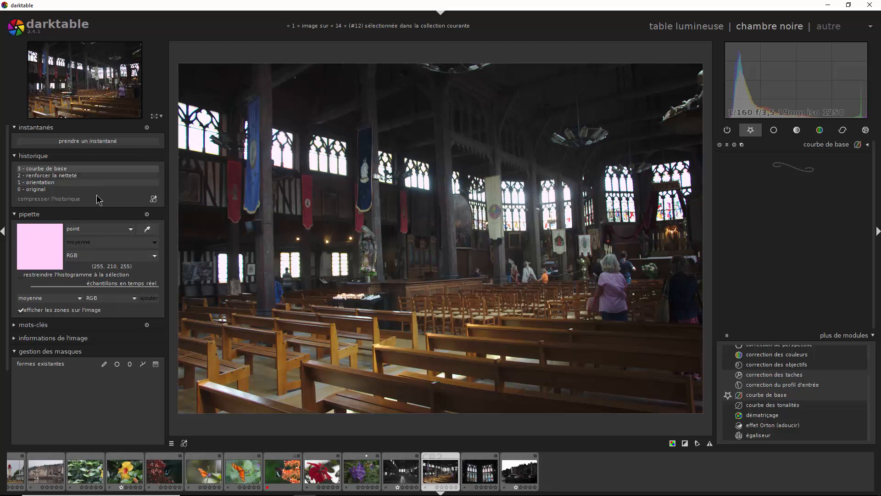
left_click(147, 228)
left_click(195, 137)
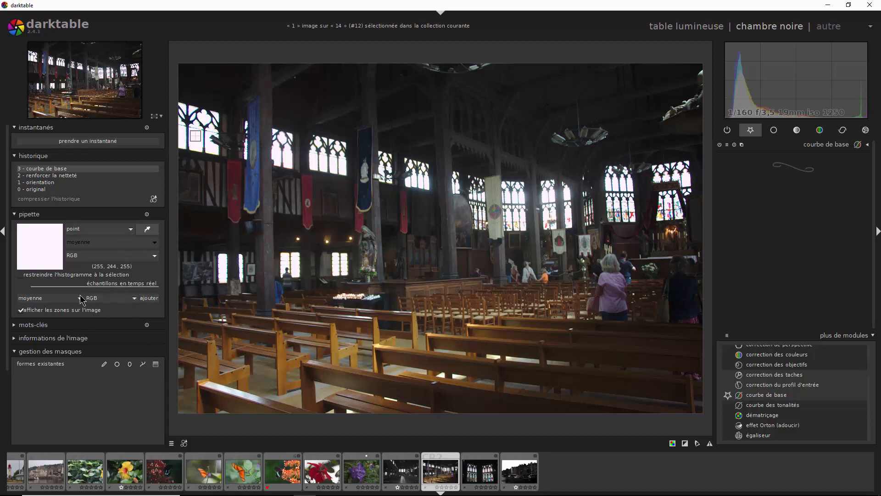
left_click(149, 298)
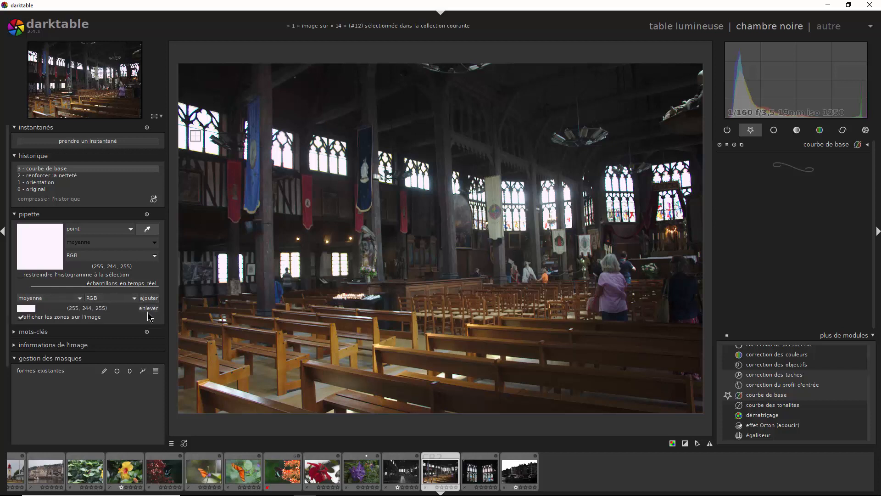
Raise the midtone and highlight nodes of the base curve so the sampled window turns pure white, and collapse the module.
left_click(867, 146)
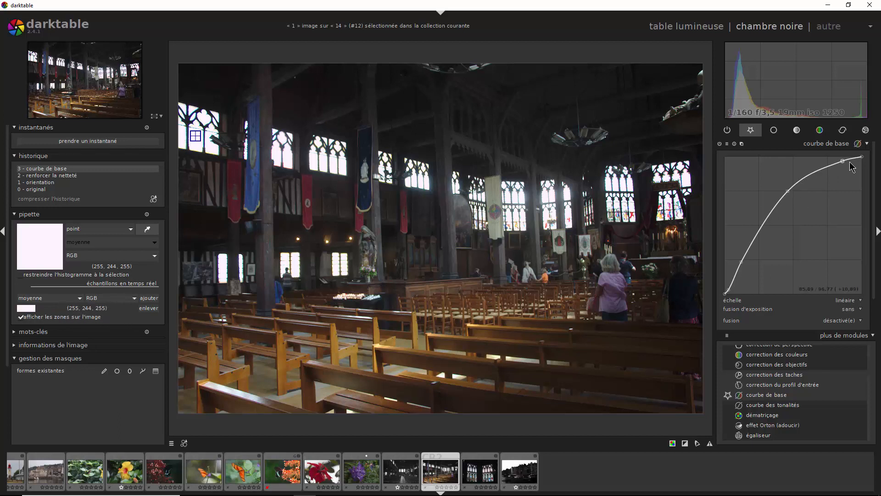
left_click_drag(842, 166, 837, 164)
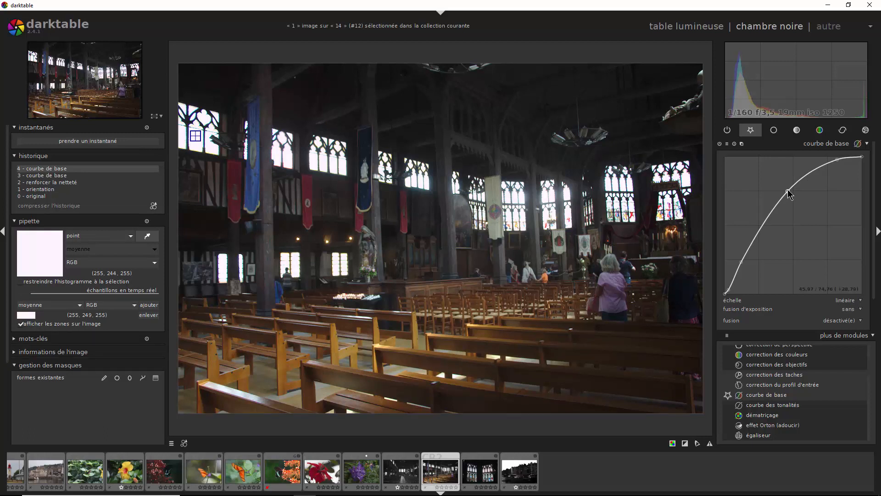
left_click_drag(788, 194, 790, 182)
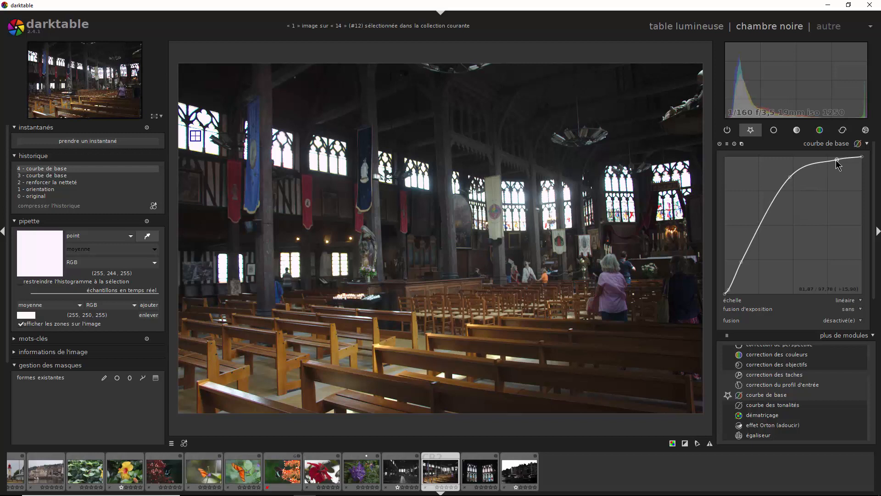
mouse_move(839, 165)
left_mouse_down()
mouse_move(829, 159)
mouse_move(841, 154)
left_mouse_up()
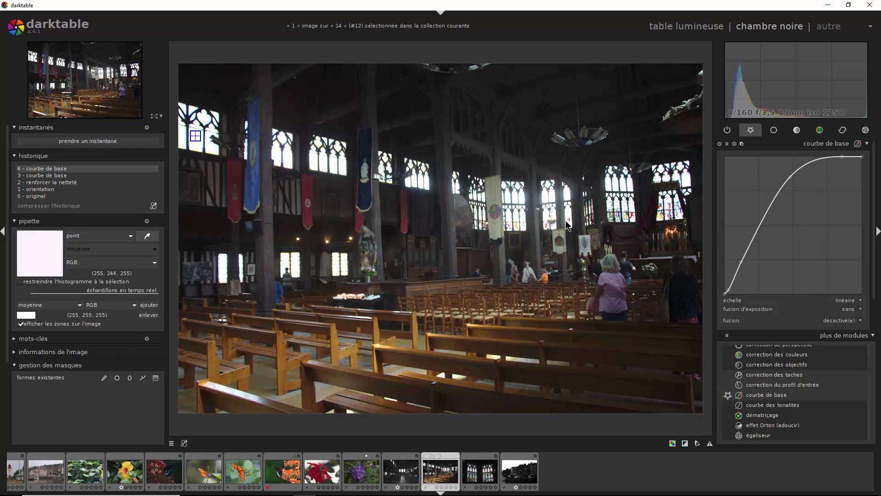
left_click(867, 144)
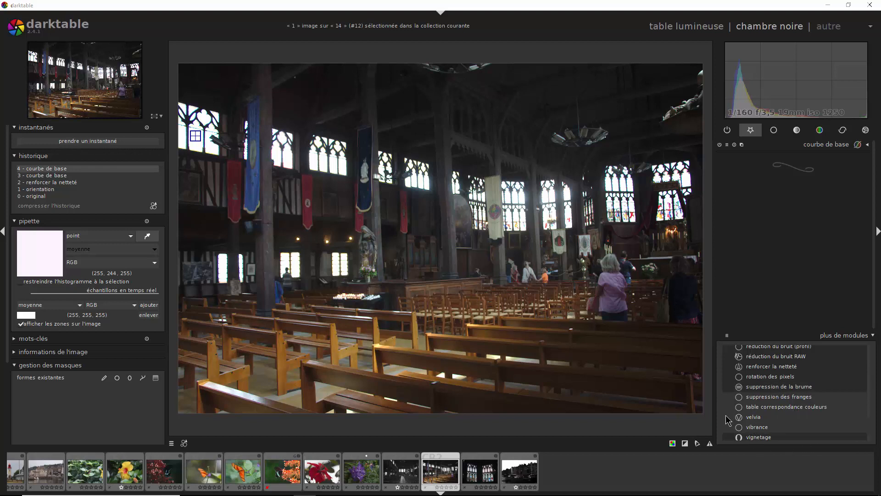
Add haze removal (suppression de la brume) to the favourites and set its strength to 0.52 and distance to 0.544.
left_click(742, 387)
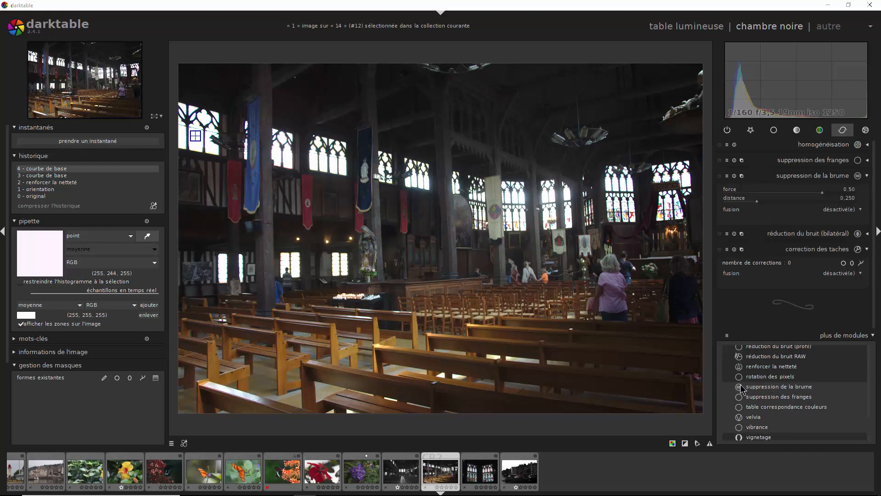
left_click(753, 132)
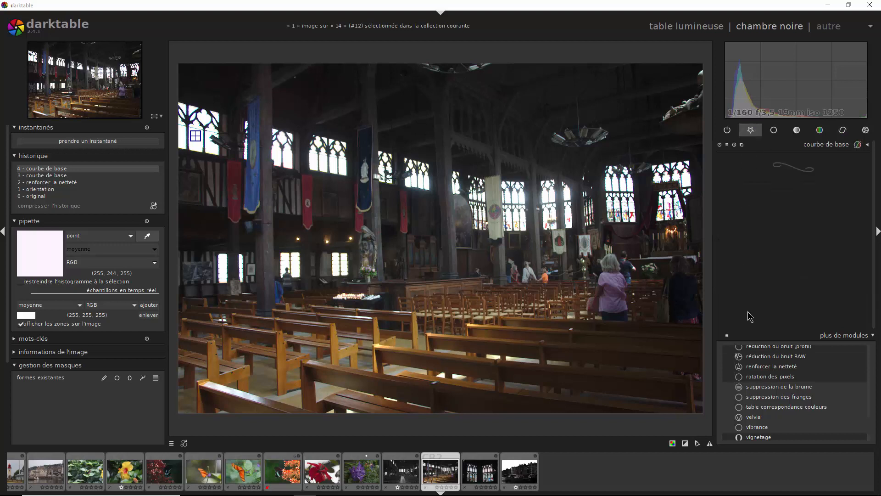
left_click(739, 391)
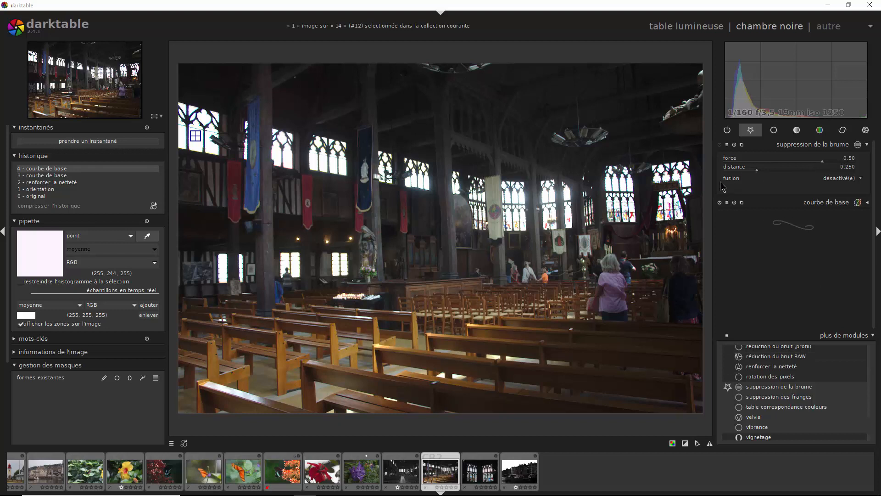
left_click(796, 161)
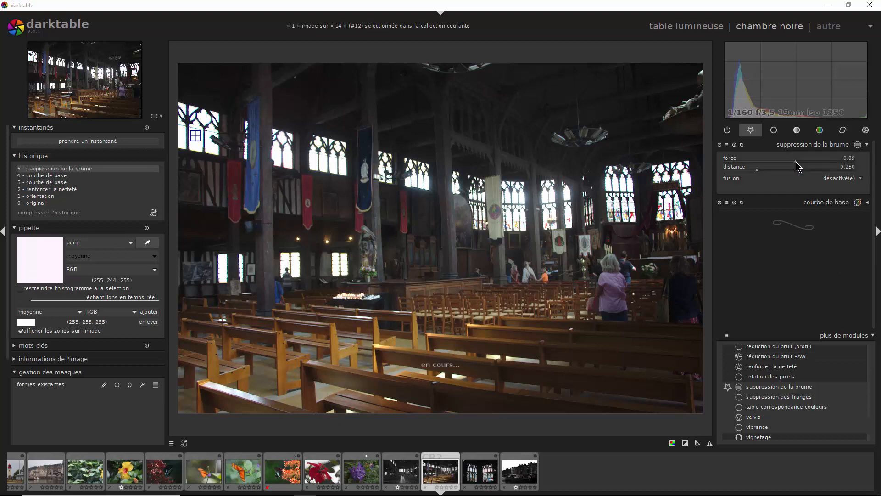
mouse_move(796, 166)
left_mouse_down()
mouse_move(730, 170)
mouse_move(826, 170)
left_mouse_up()
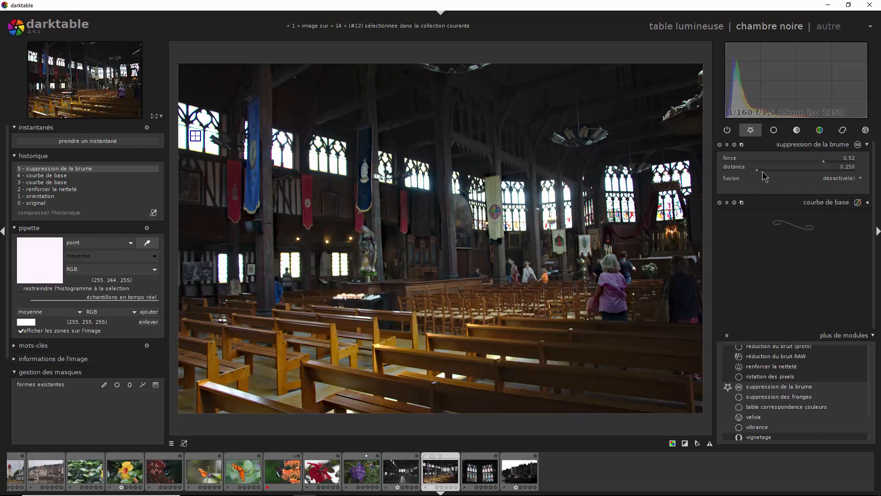
mouse_move(763, 176)
left_mouse_down()
mouse_move(812, 175)
mouse_move(779, 174)
mouse_move(796, 173)
left_mouse_up()
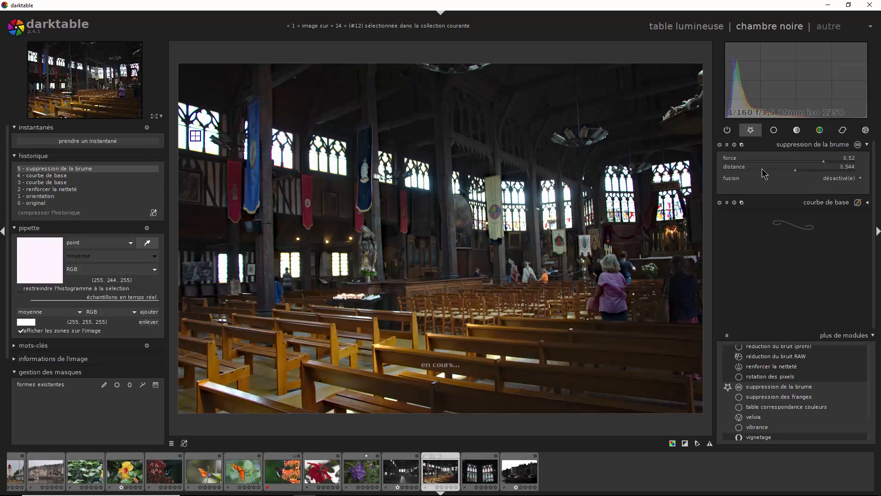
Compare the photo with and without haze removal, leave it enabled and collapse the module.
left_click(720, 147)
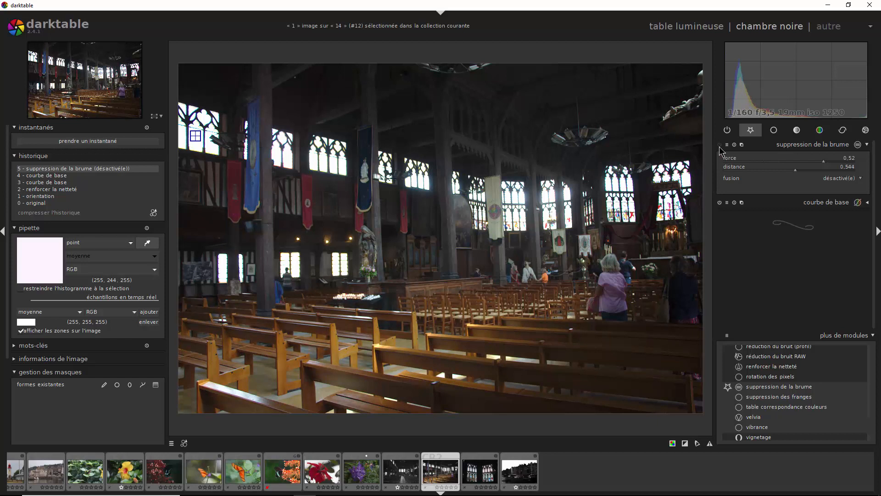
left_click(720, 147)
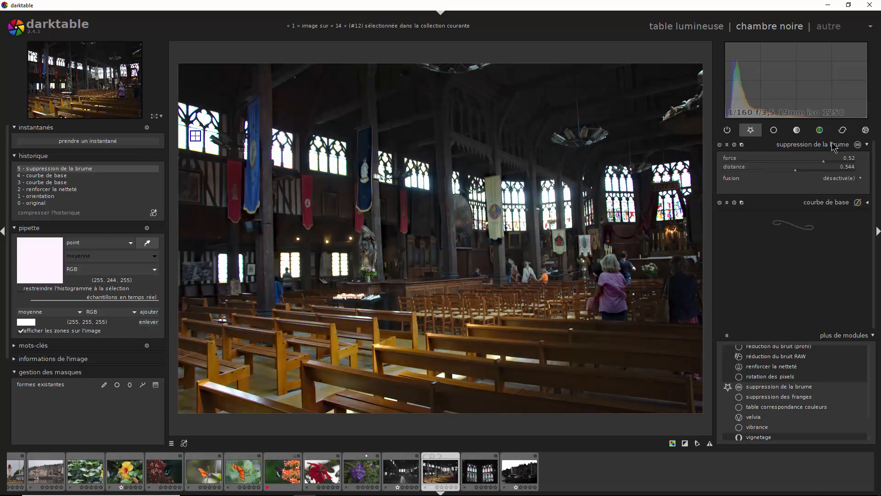
left_click(867, 146)
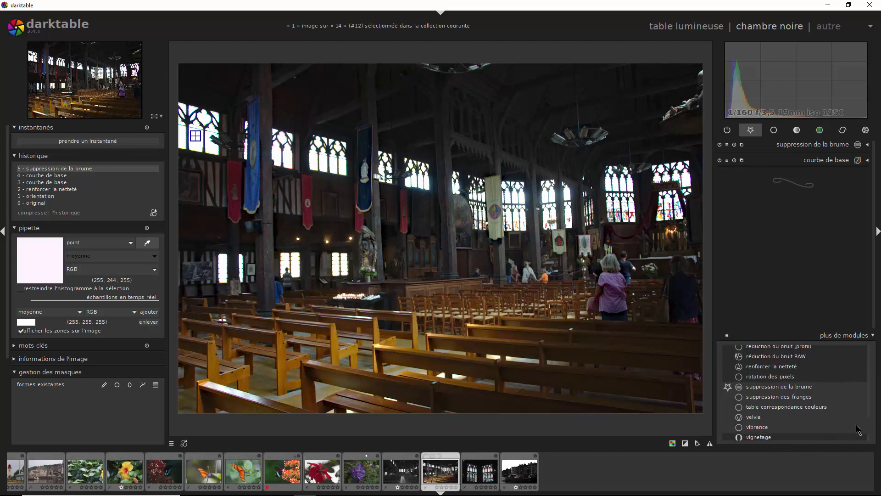
Add the contrast, brightness and saturation module (contraste lum. saturation) to the favourites and enable it.
scroll(780, 381, "up", 4)
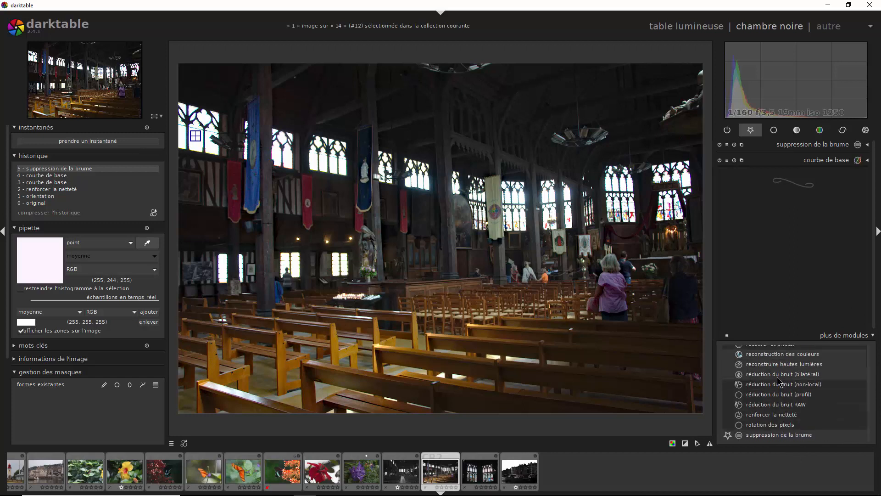
scroll(779, 380, "up", 6)
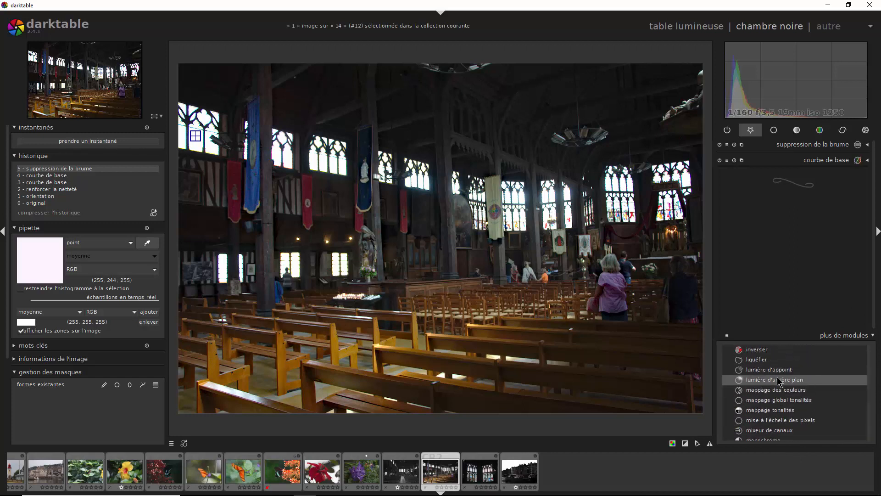
scroll(778, 380, "up", 5)
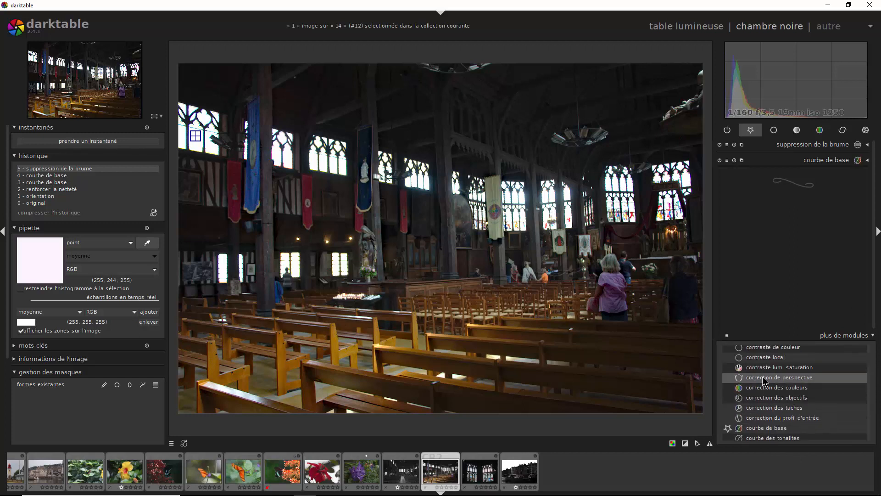
left_click(732, 369)
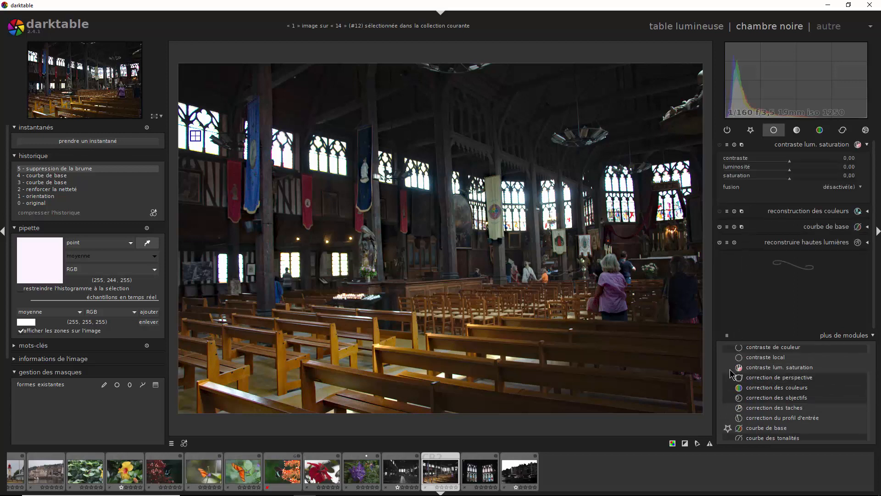
left_click(728, 367)
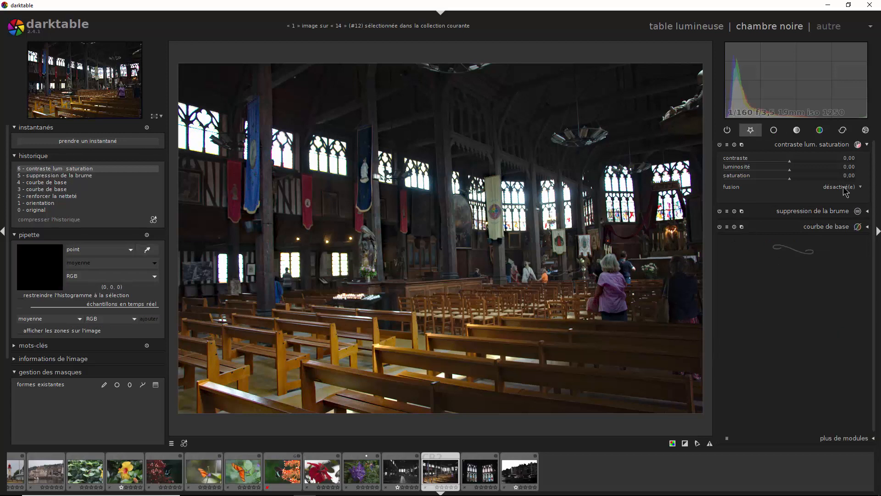
Set the module's blending to drawn and parametric mask, and invert the channel polarities with inclusive mask combination.
left_click(843, 188)
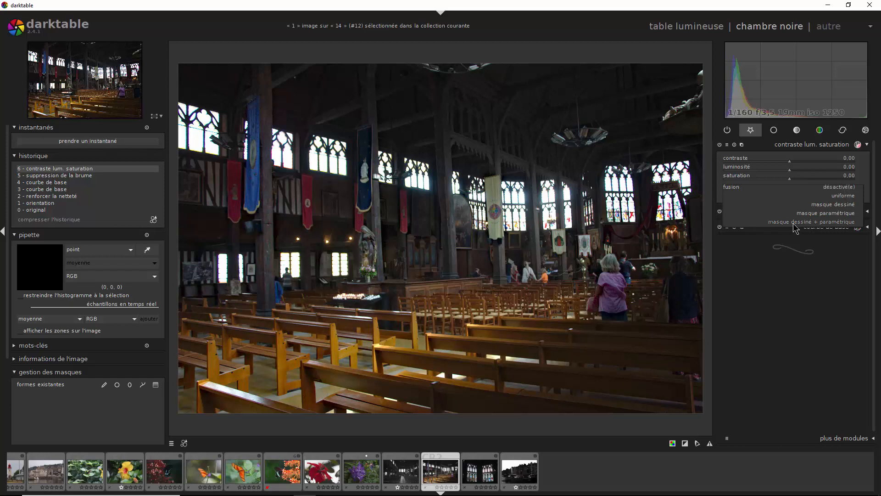
left_click(794, 224)
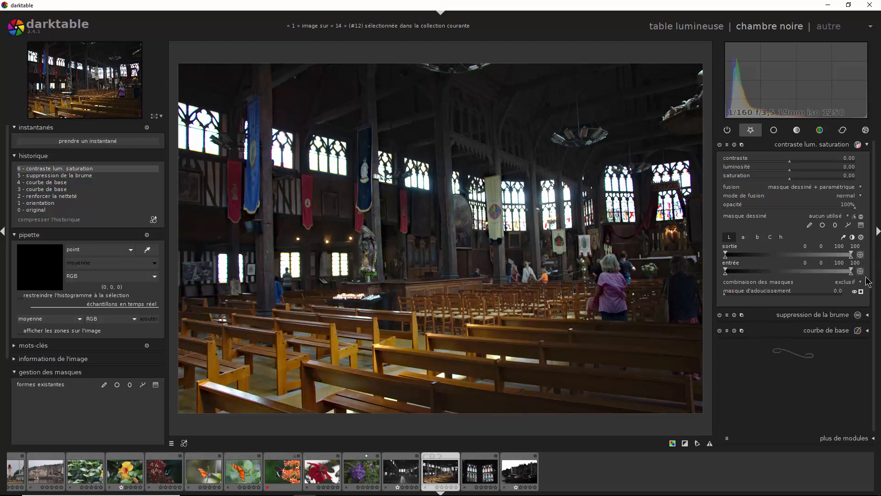
left_click(861, 256)
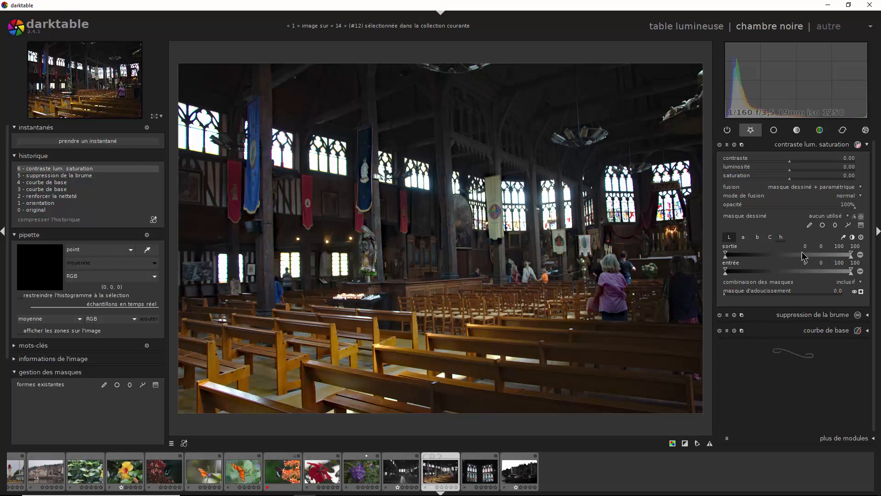
Sample the lightness of the second church window from the left with the mask's colour picker and display the mask.
left_click(843, 238)
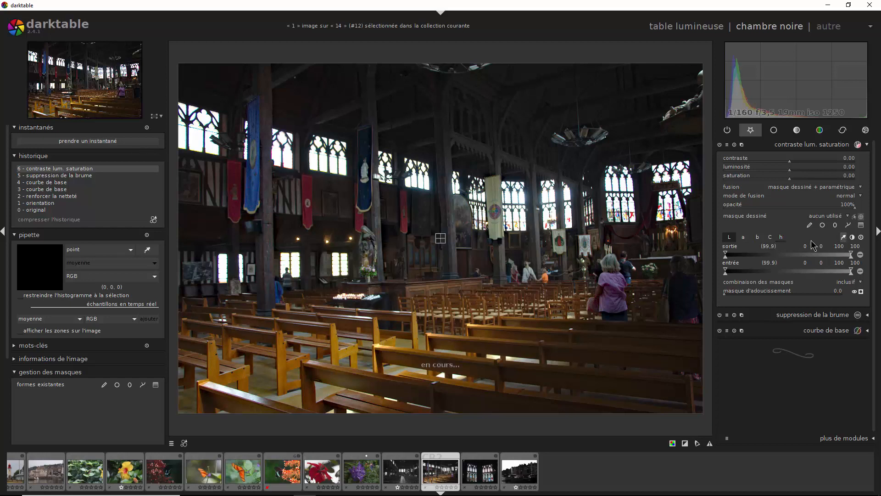
left_click_drag(443, 237, 286, 157)
left_click(862, 292)
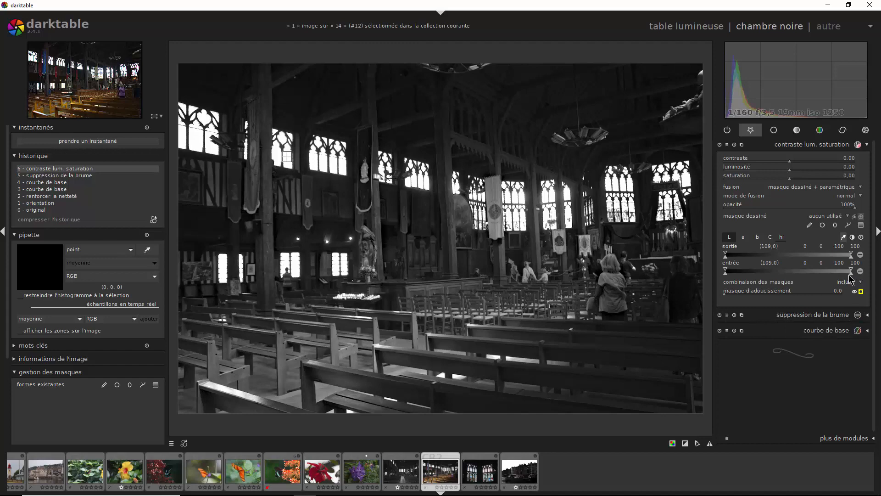
Set the L input range to 95, 97, 100 and 100, and invert the mask to exclusive combination.
left_click_drag(726, 272, 849, 274)
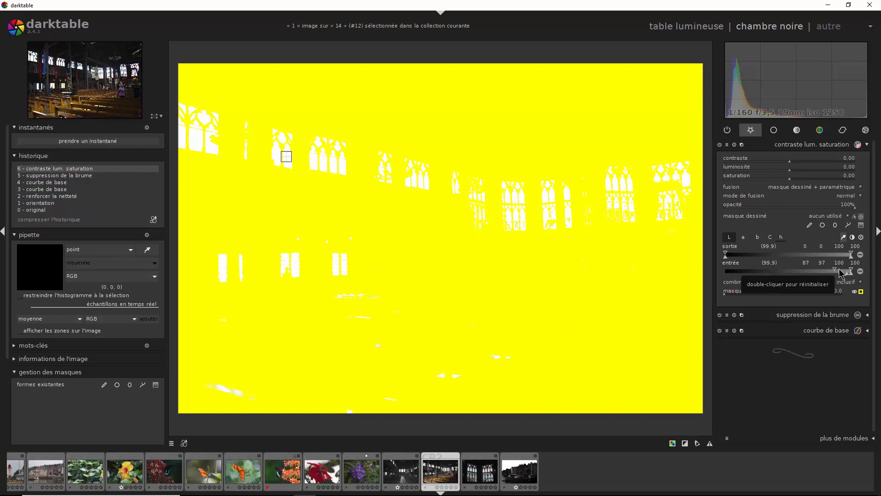
left_click_drag(836, 271, 844, 272)
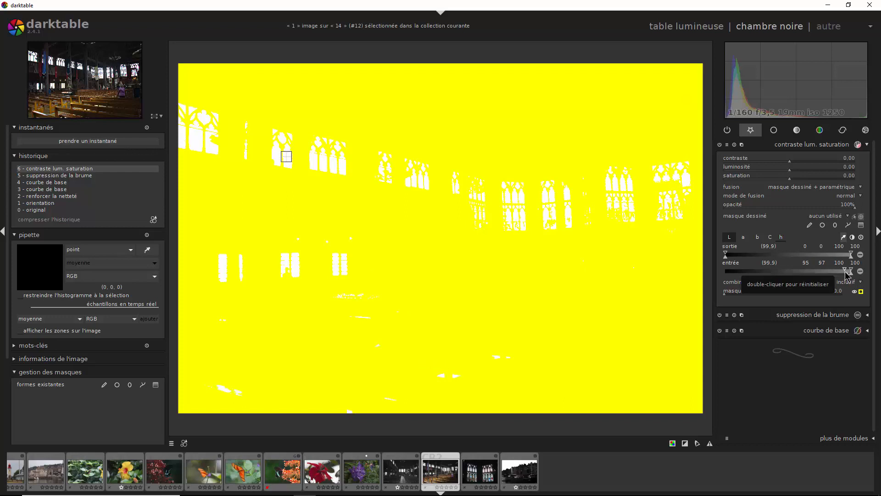
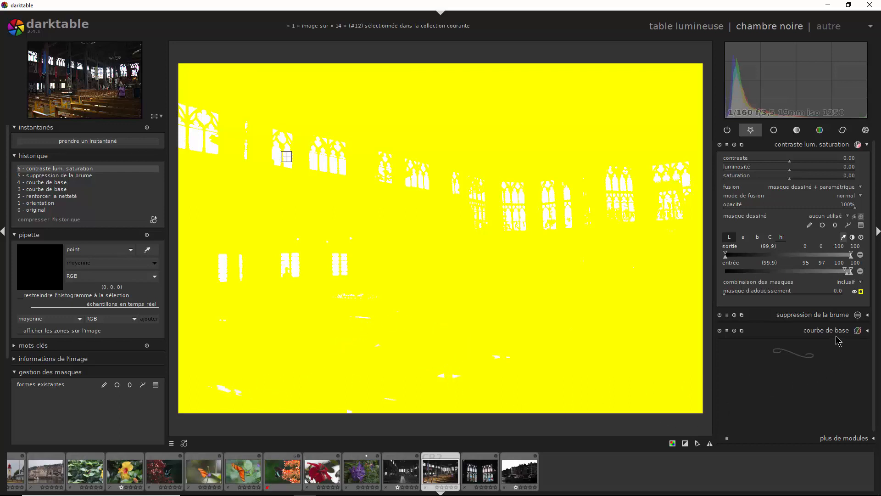
left_click(861, 237)
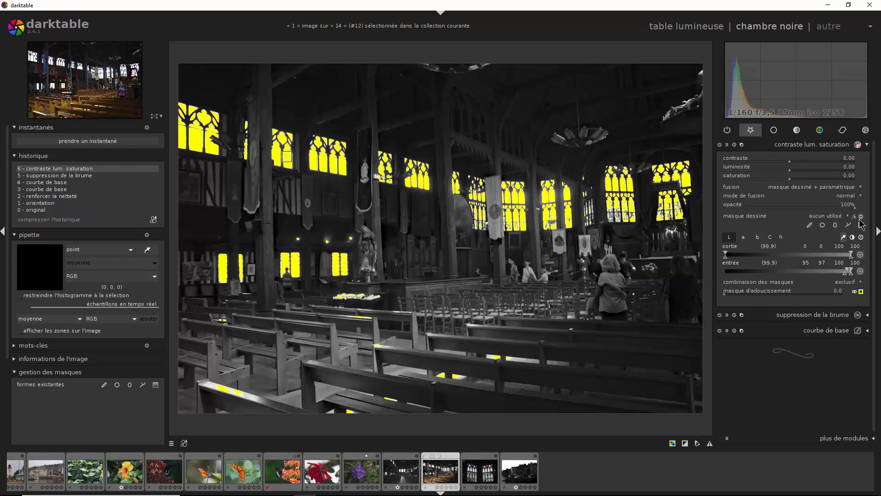
Brush drawn mask shapes over the bench reflections, wall lamps, candles and bright area beside the woman to remove them from the window mask.
left_click(810, 225)
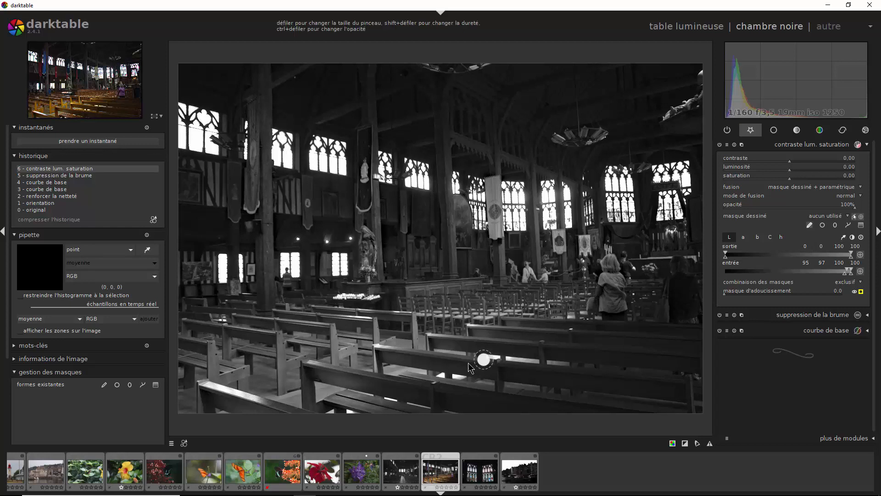
left_click_drag(469, 368, 417, 388)
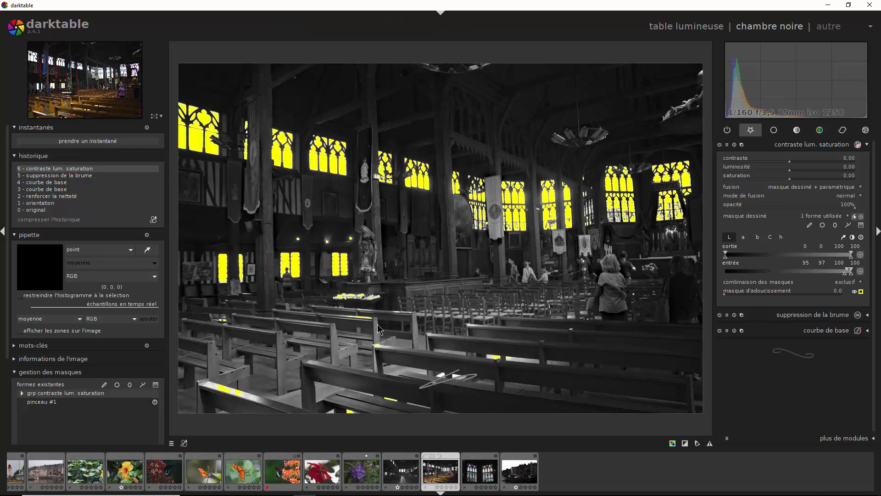
left_click(810, 226)
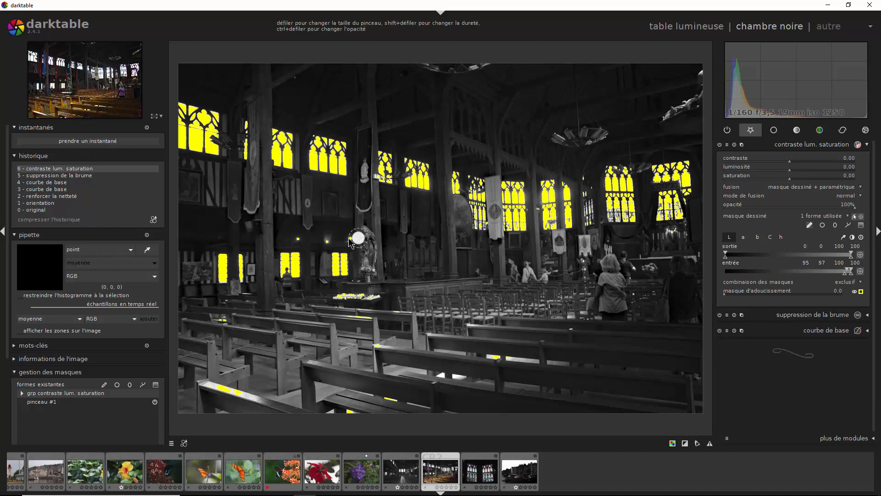
left_click_drag(358, 238, 290, 239)
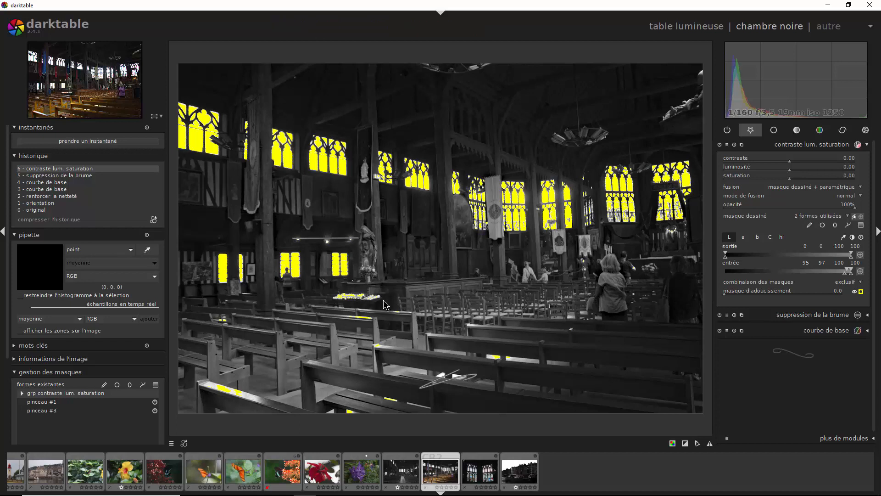
left_click(810, 225)
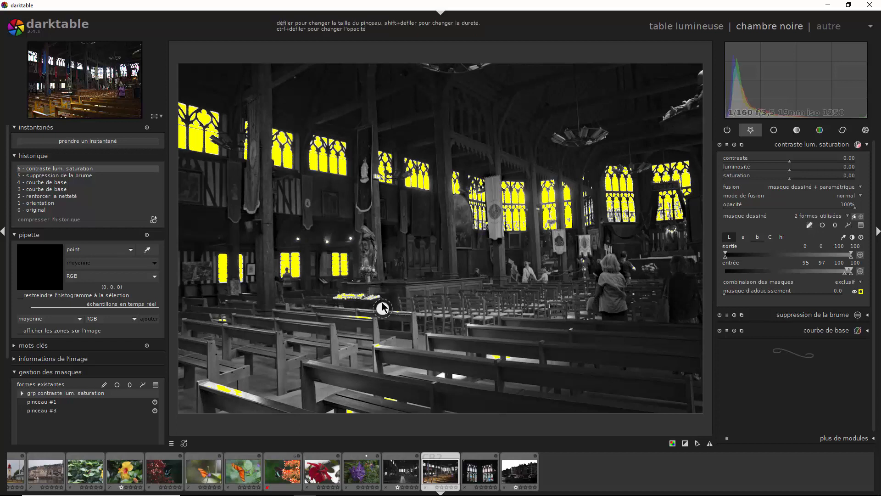
left_click_drag(383, 308, 326, 298)
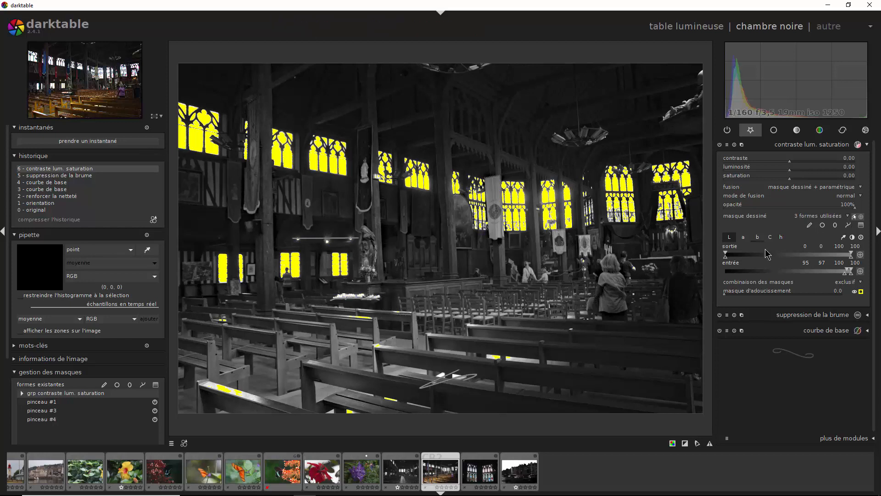
left_click(810, 225)
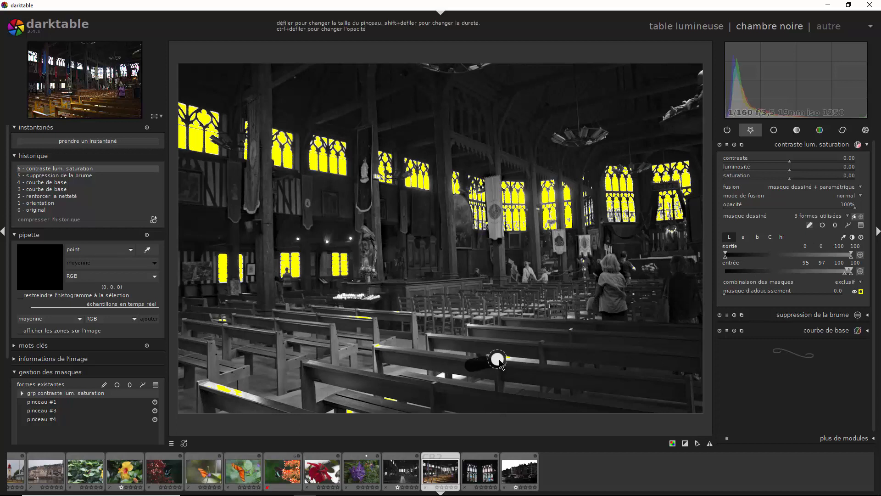
mouse_move(499, 363)
left_mouse_down()
mouse_move(336, 412)
mouse_move(427, 392)
mouse_move(577, 326)
mouse_move(482, 361)
left_mouse_up()
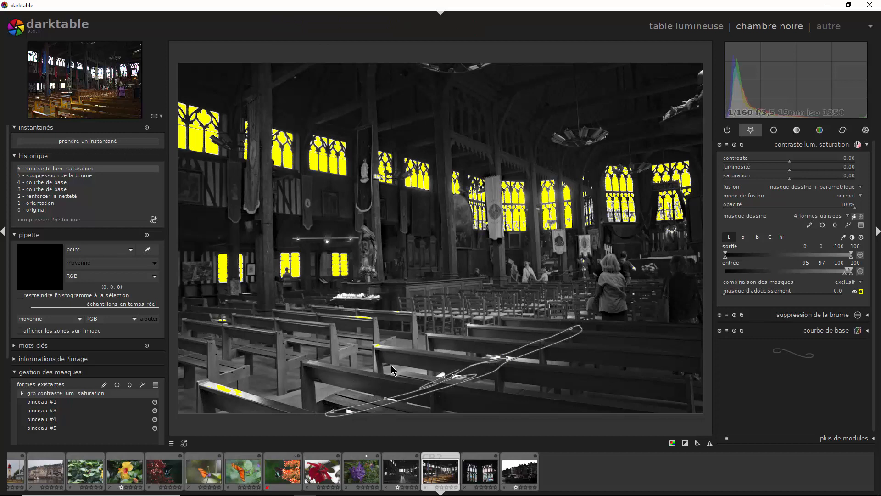
left_click(809, 226)
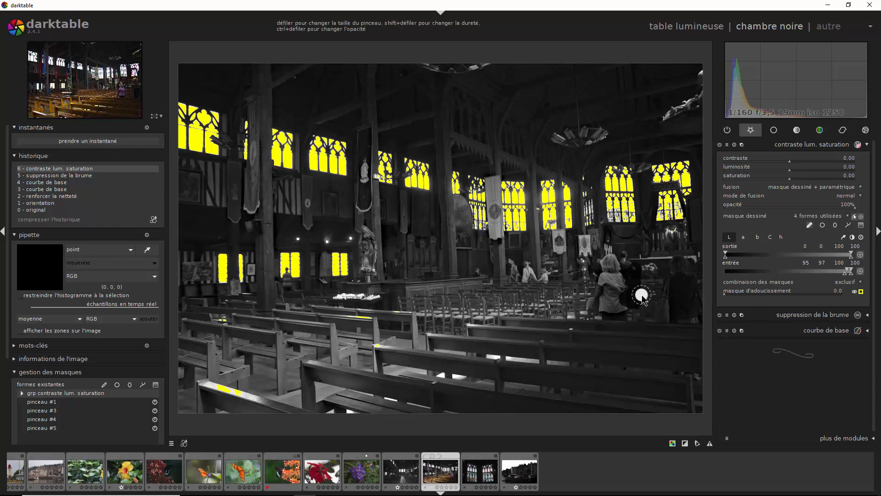
left_click_drag(642, 295, 328, 411)
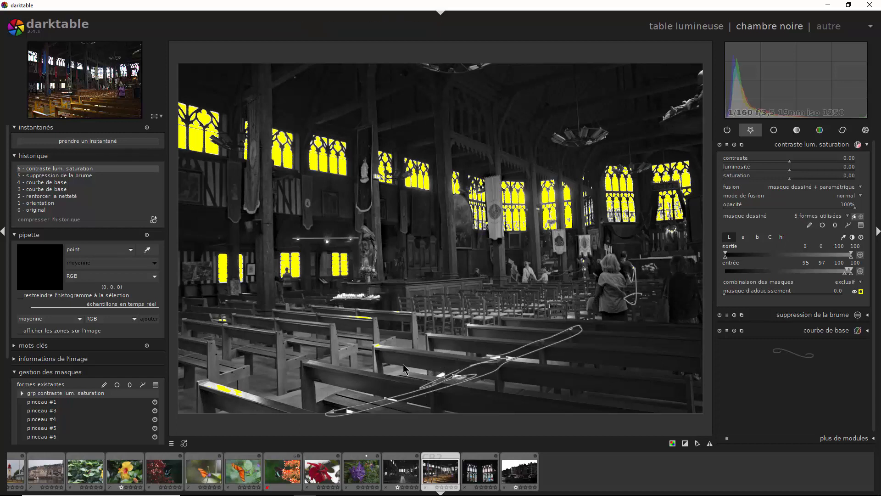
left_click(809, 226)
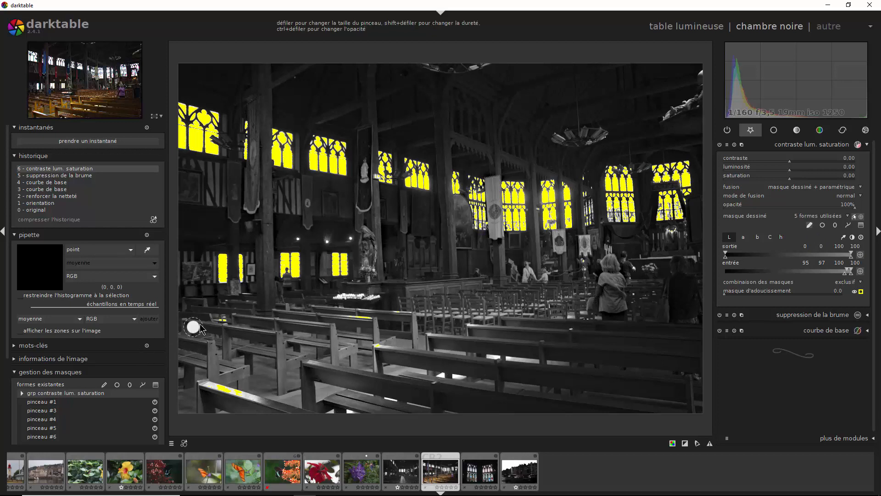
left_click_drag(214, 325, 247, 324)
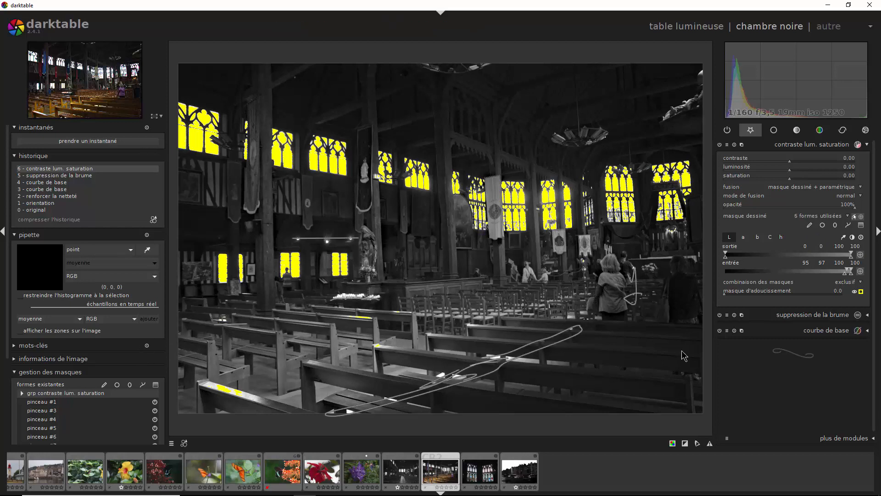
Invert the mask's channel polarities with inclusive combination, and check the mask overlay against the normal church photo.
left_click(861, 292)
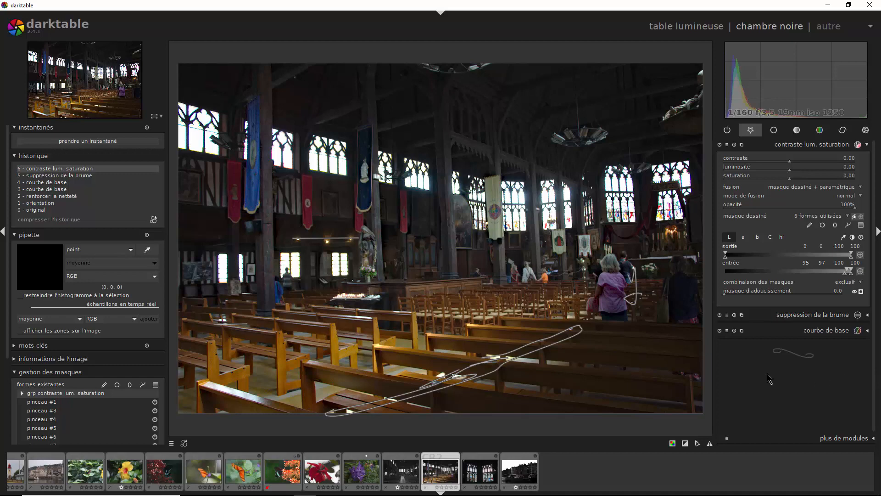
left_click(862, 292)
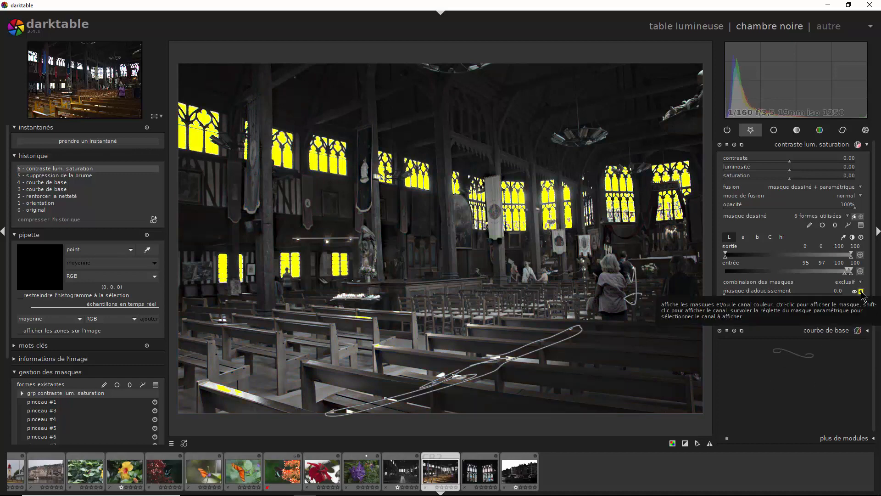
left_click(861, 292)
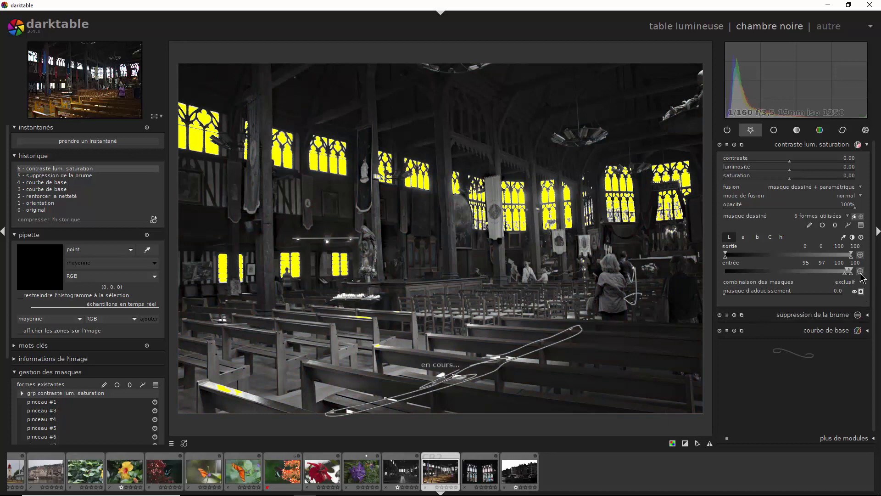
left_click(852, 238)
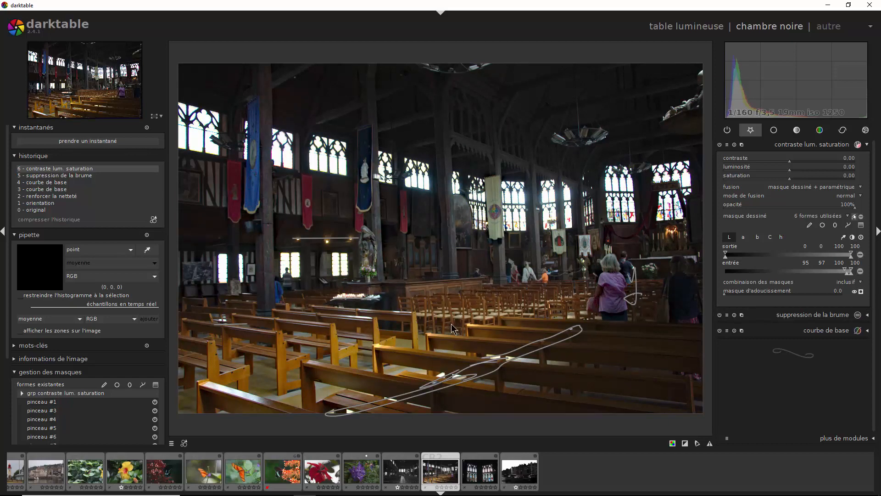
left_click(862, 292)
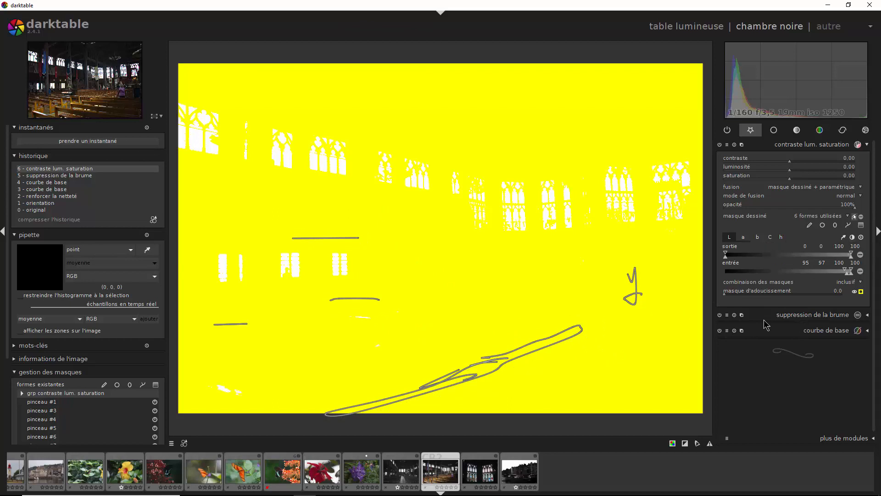
left_click(861, 293)
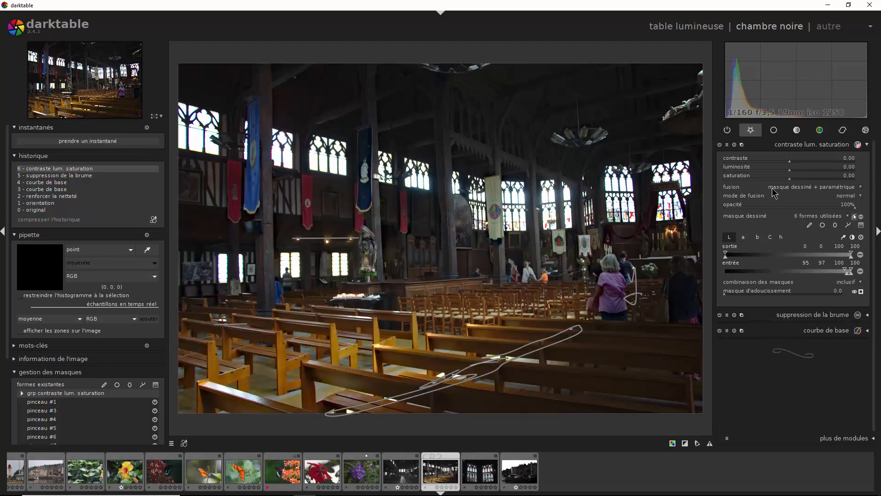
Set the saturation to 0.35 and brightness to 0.18, remove the long brush shape across the benches, and compare with the module disabled.
left_click_drag(791, 183, 814, 184)
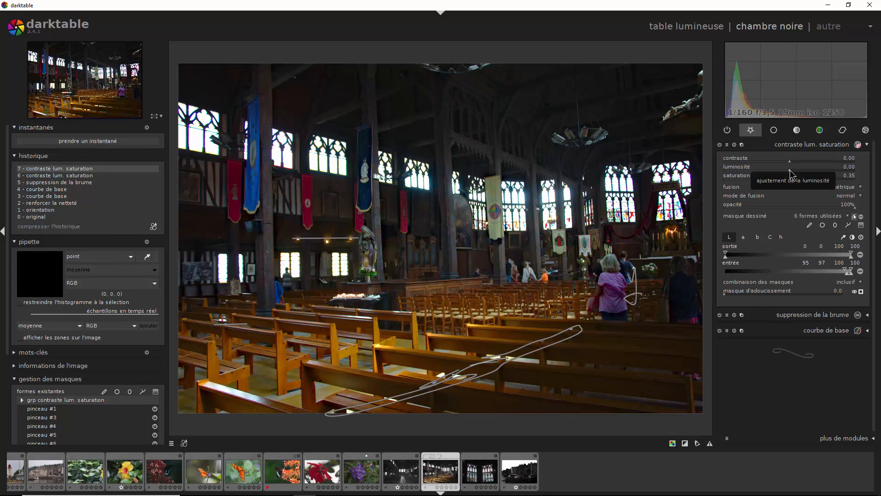
left_click_drag(790, 170, 801, 172)
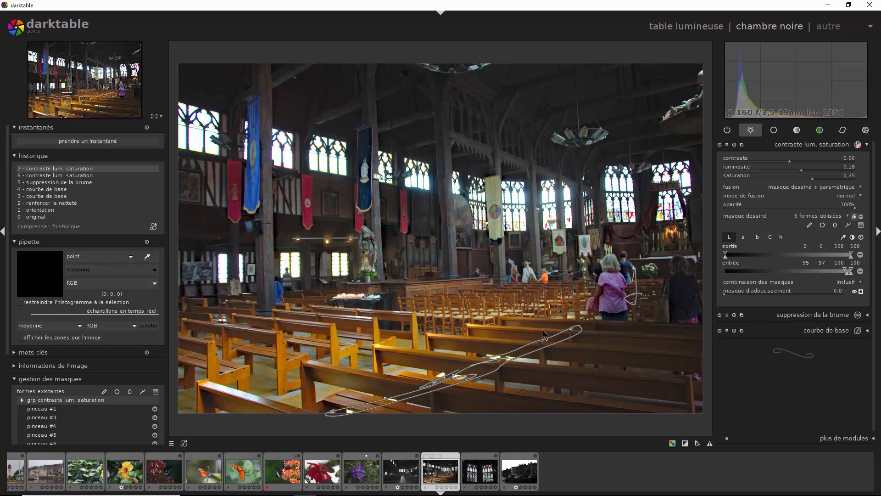
right_click(477, 372)
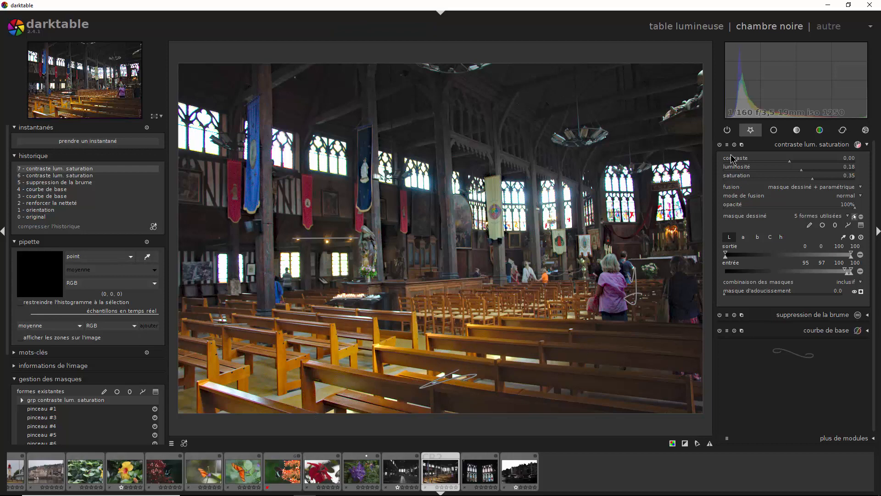
left_click(720, 145)
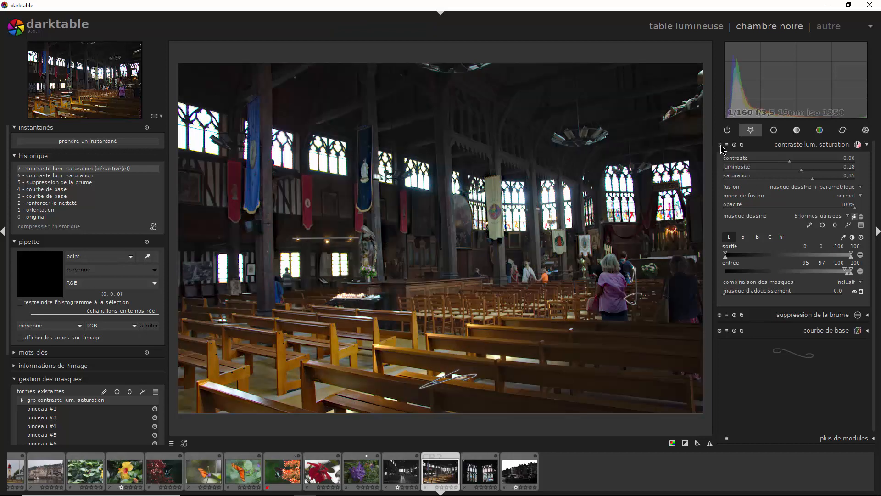
left_click(720, 145)
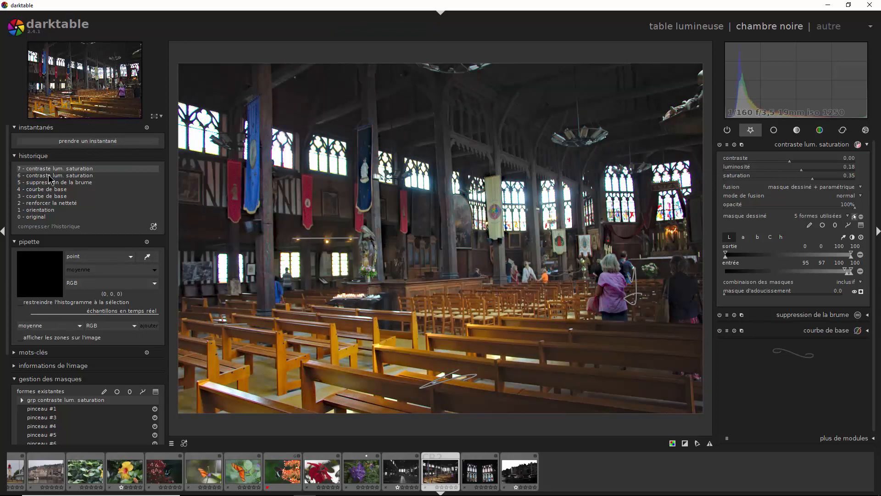
Take snapshots of the original and final history states, and compare the edited church photo with the original in split view.
left_click(35, 217)
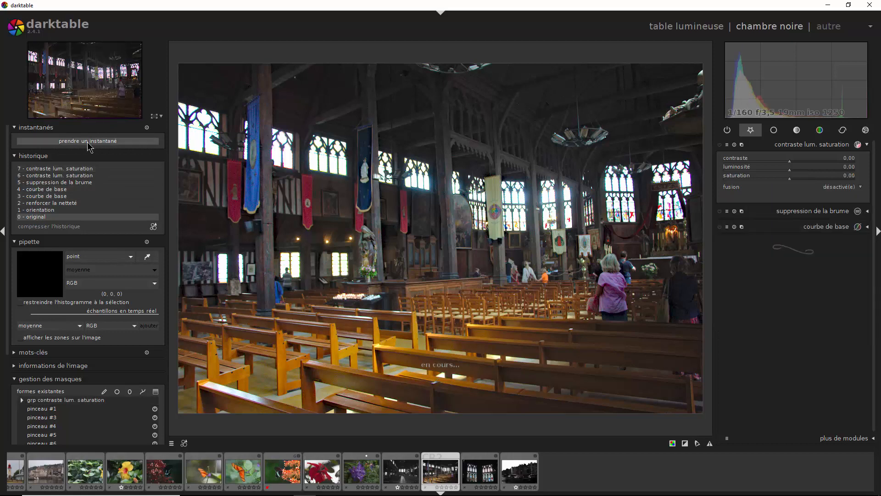
left_click(53, 141)
left_click(52, 178)
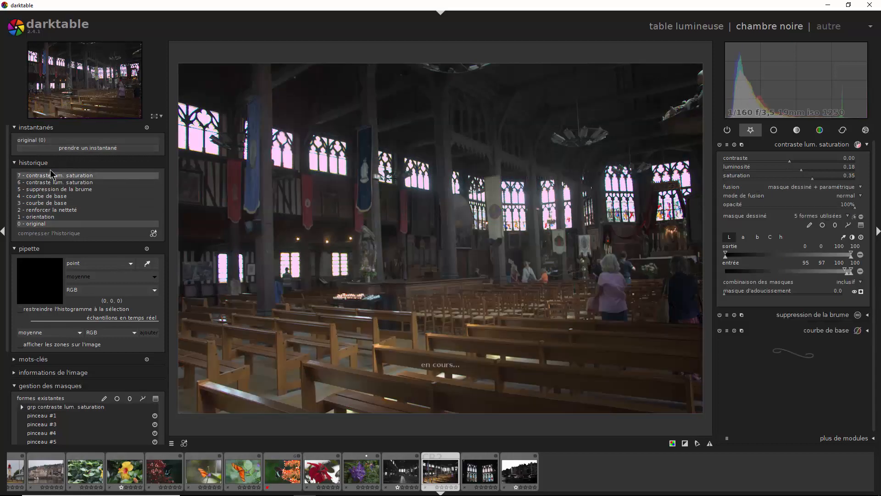
left_click(69, 147)
left_click(70, 146)
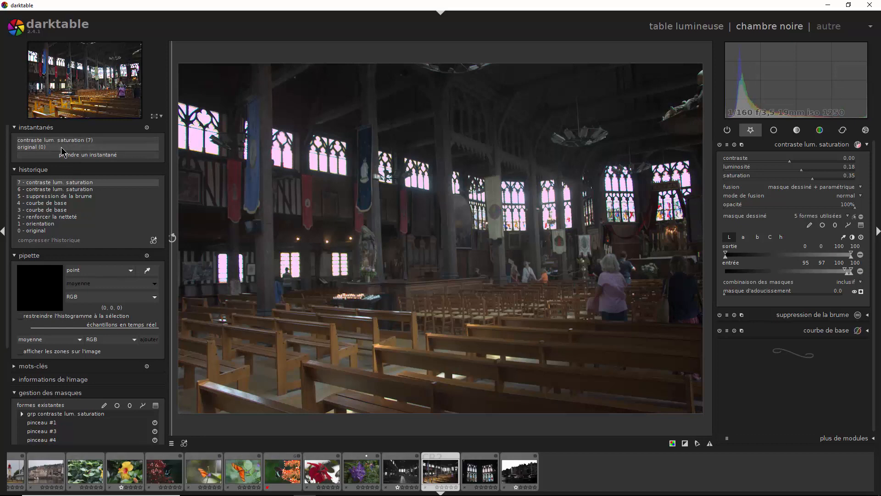
left_click(66, 147)
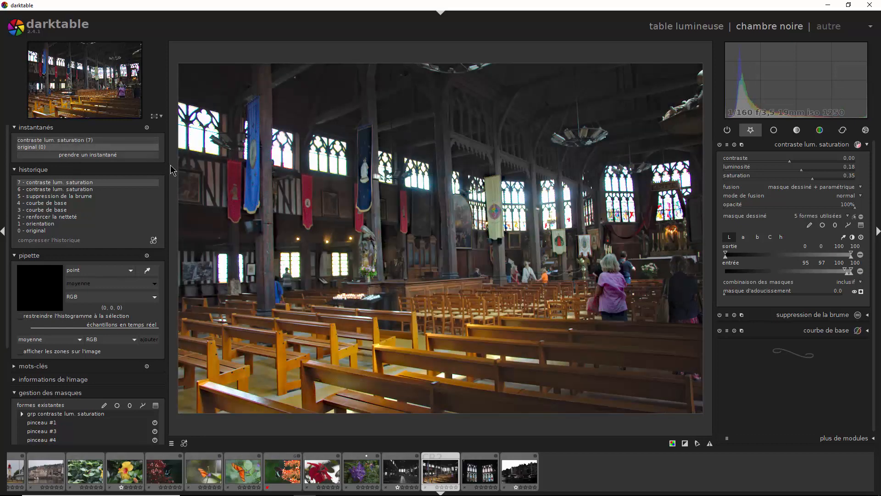
left_click(48, 147)
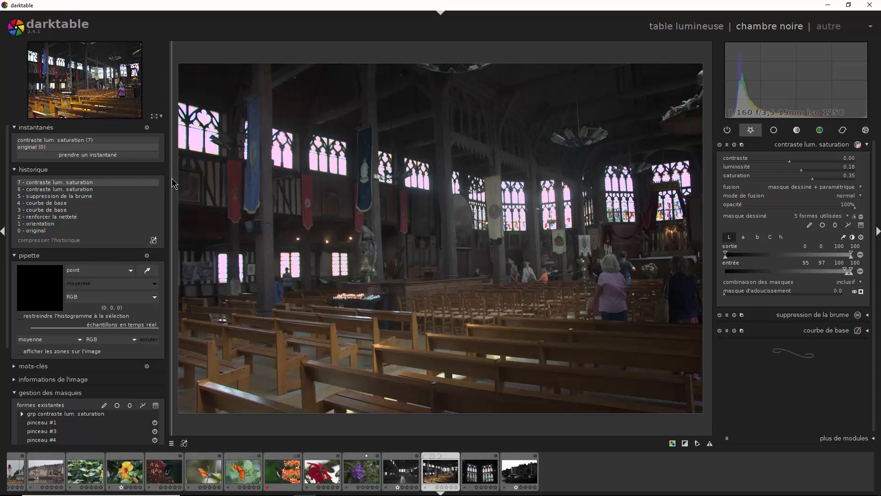
left_click_drag(174, 184, 672, 266)
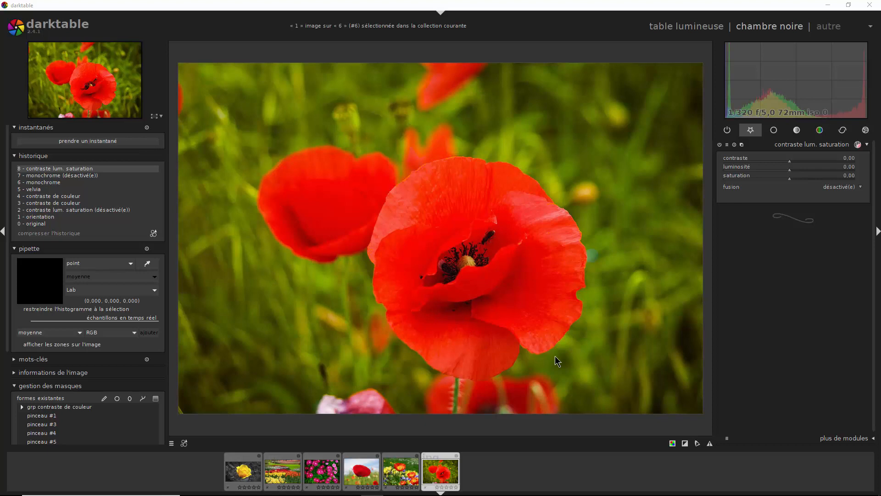
On the poppy photo, set the module's blending to drawn and parametric mask, and sample the a channel on the large poppy's petal.
left_click(836, 188)
left_click(823, 223)
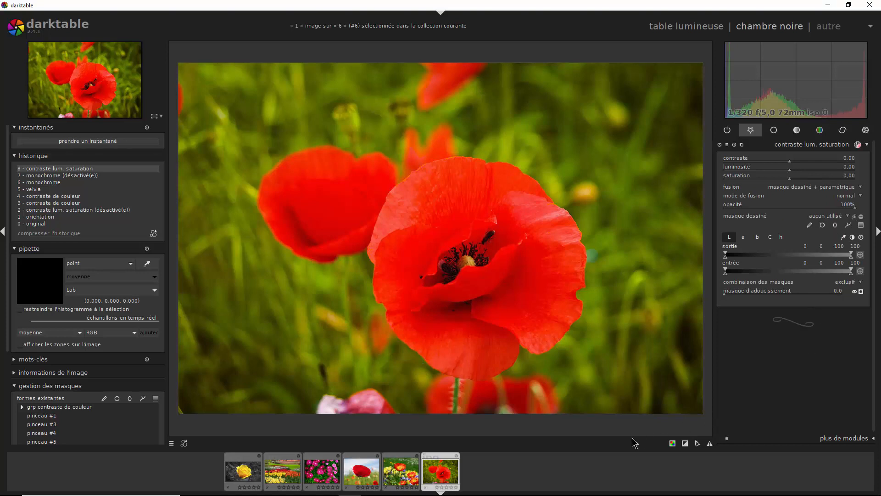
left_click(743, 238)
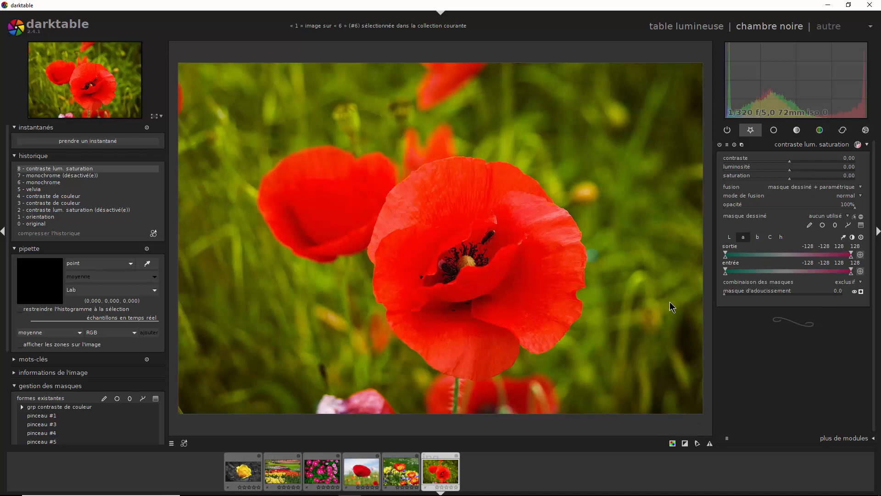
left_click(843, 238)
left_click_drag(440, 241, 444, 232)
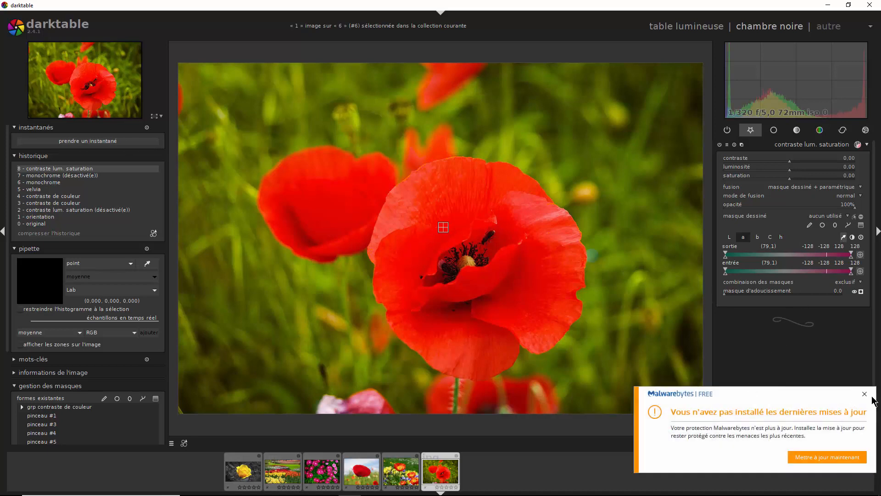
left_click(865, 394)
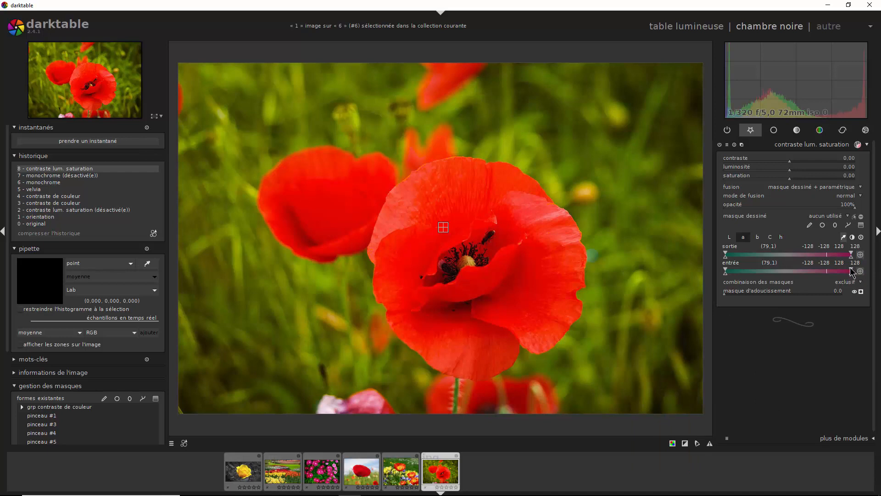
Set the a channel's input range to 38, 47, 114 and 122 using the mask overlay, and compare the overlay with the normal photo.
left_click_drag(853, 271, 840, 271)
left_click(861, 291)
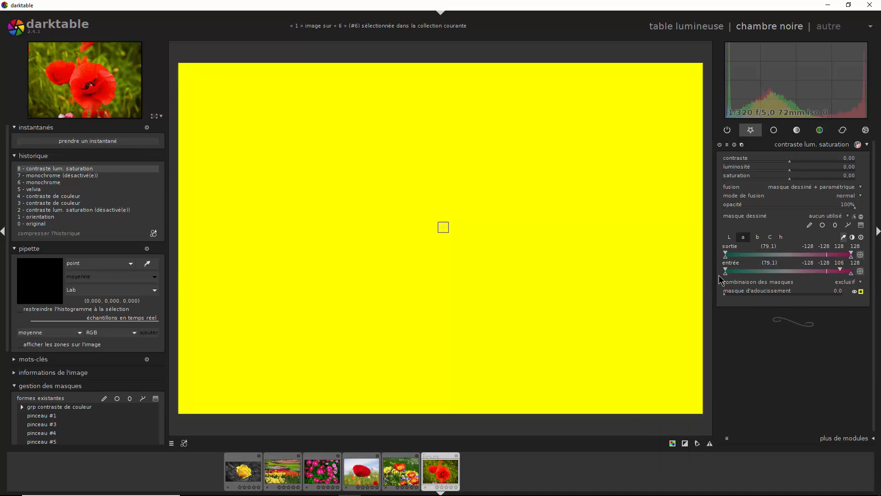
left_click_drag(726, 271, 814, 271)
left_click_drag(731, 274, 807, 279)
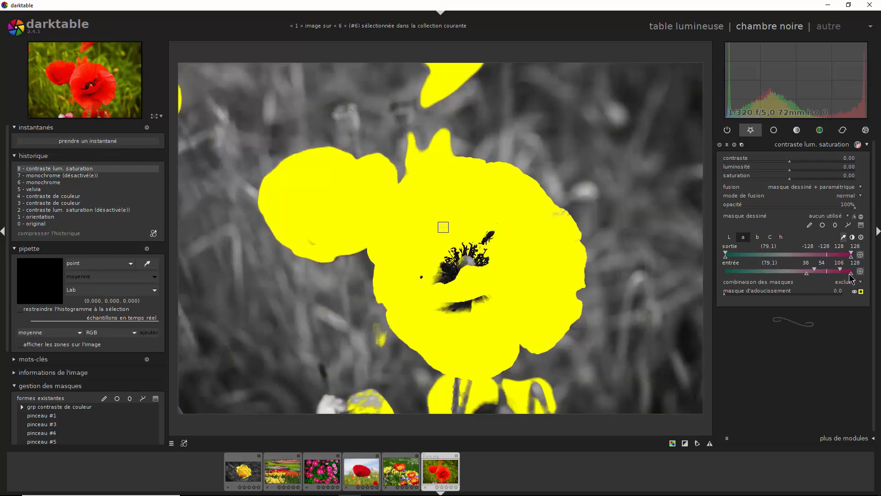
left_click_drag(840, 270, 811, 271)
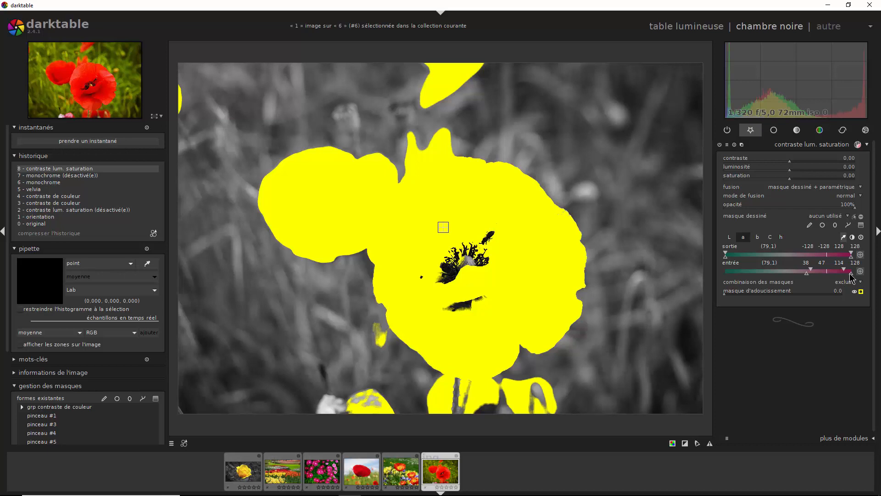
left_click_drag(852, 273, 849, 275)
mouse_move(373, 486)
left_click(861, 291)
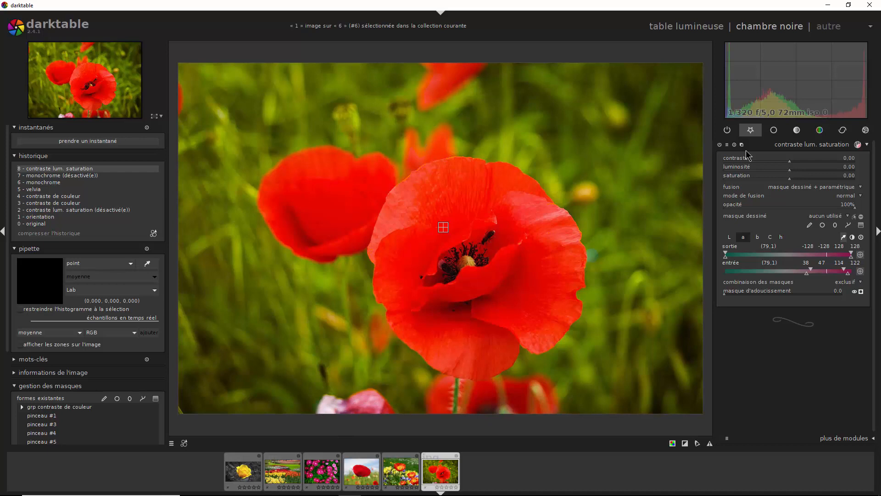
left_click(861, 291)
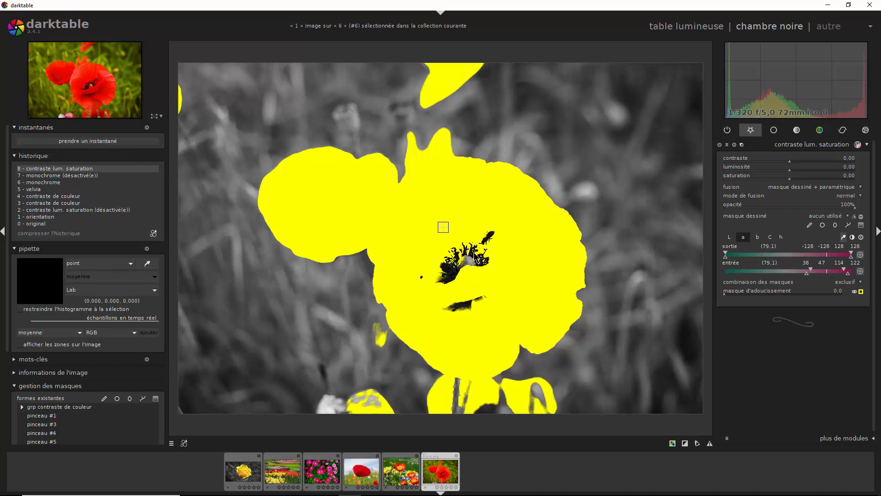
Invert the mask's polarities with inclusive combination, then switch back the a channel's input polarity and toggle the drawn mask's polarity.
left_click(852, 237)
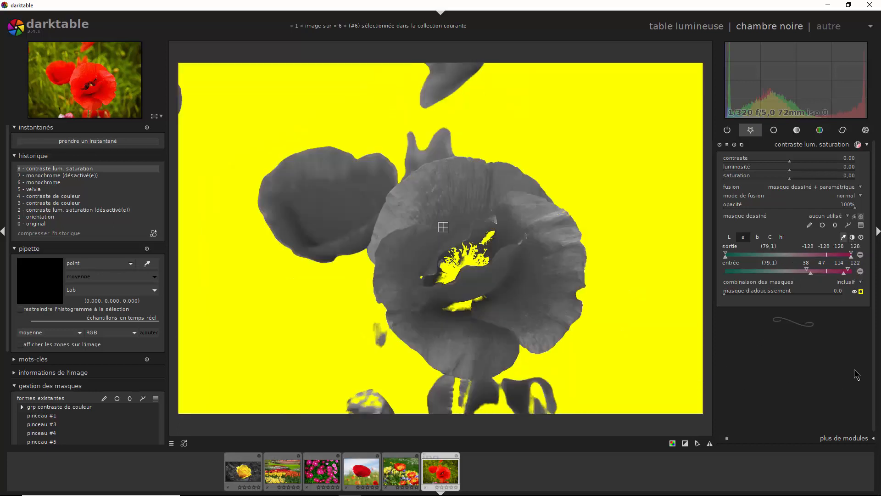
left_click(859, 272)
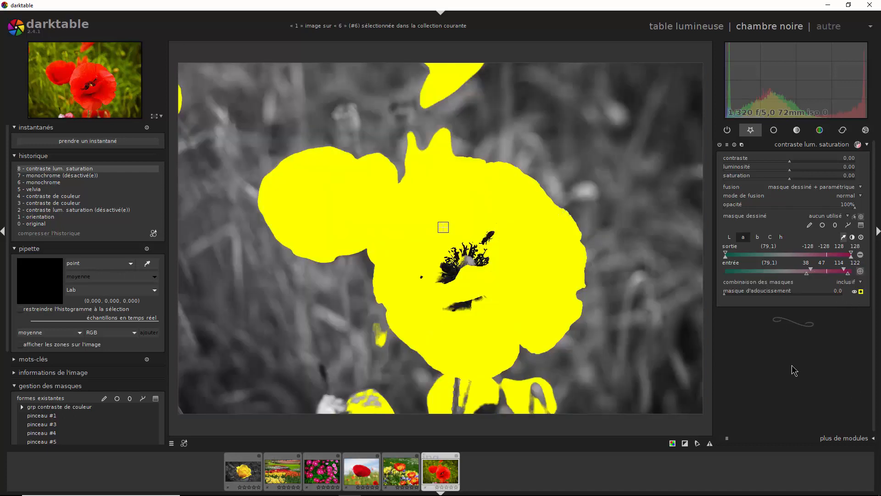
left_click(862, 216)
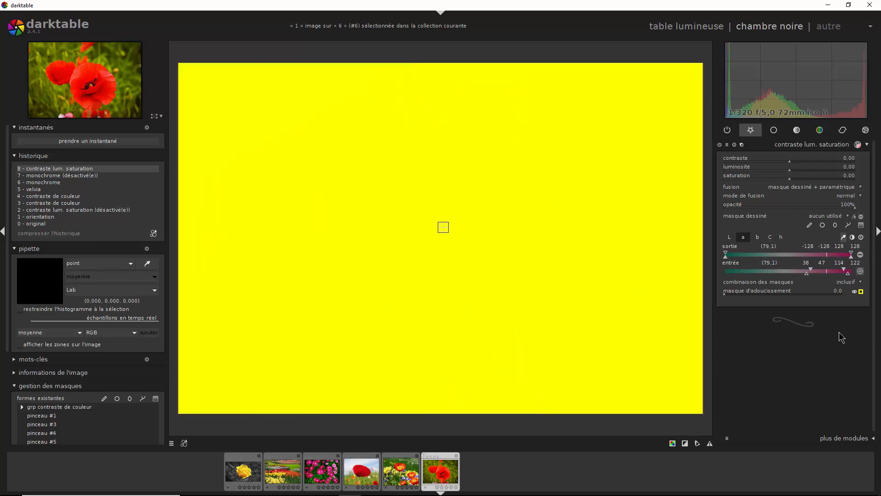
Paint brush shapes over the blurred red poppies below the large poppy, at the photo's bottom edge, and check their coverage with the mask overlay.
left_click(811, 226)
left_click(533, 404)
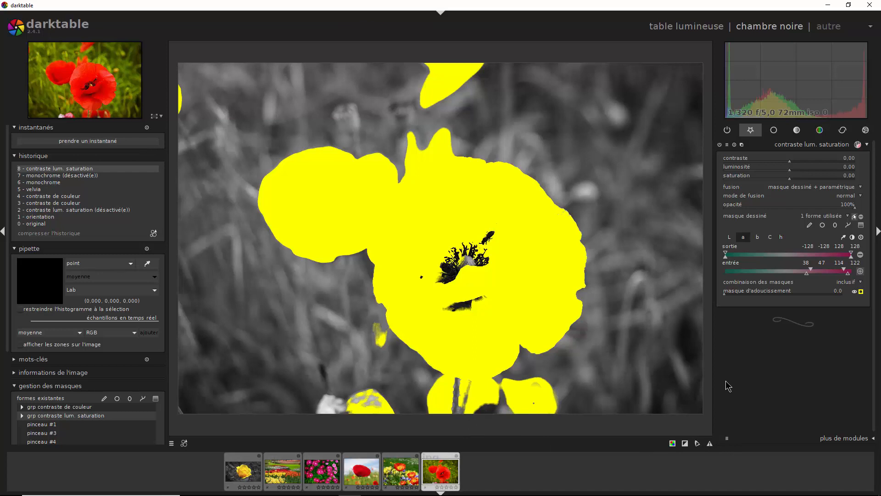
left_click(861, 291)
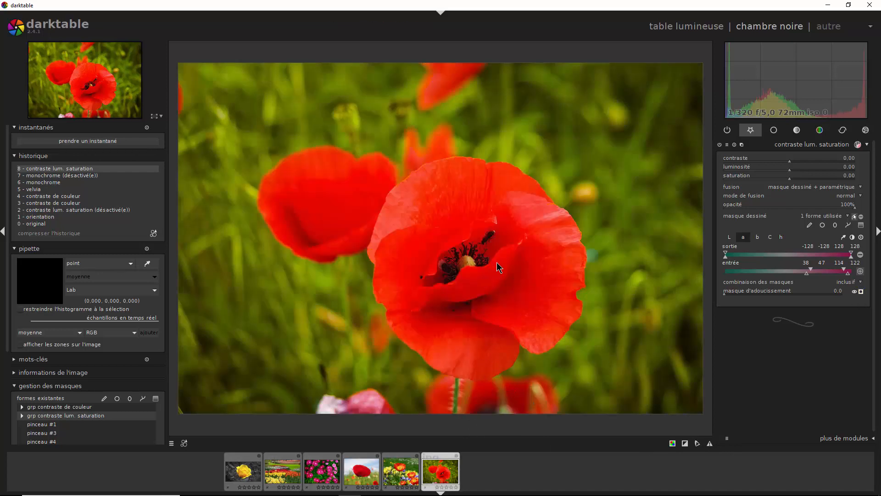
left_click(810, 225)
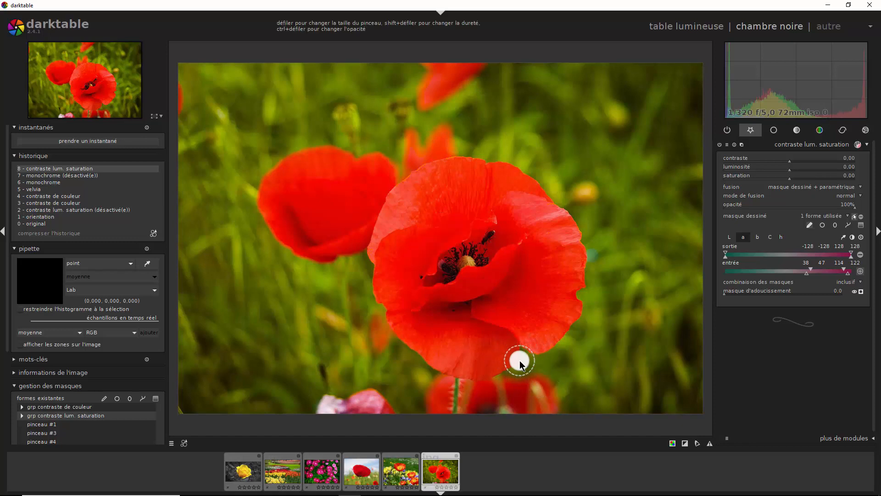
left_click(861, 291)
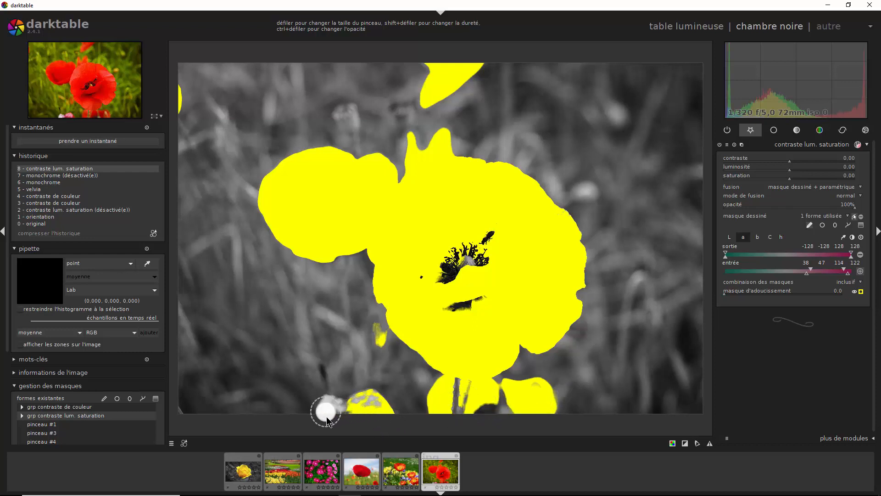
left_click(861, 291)
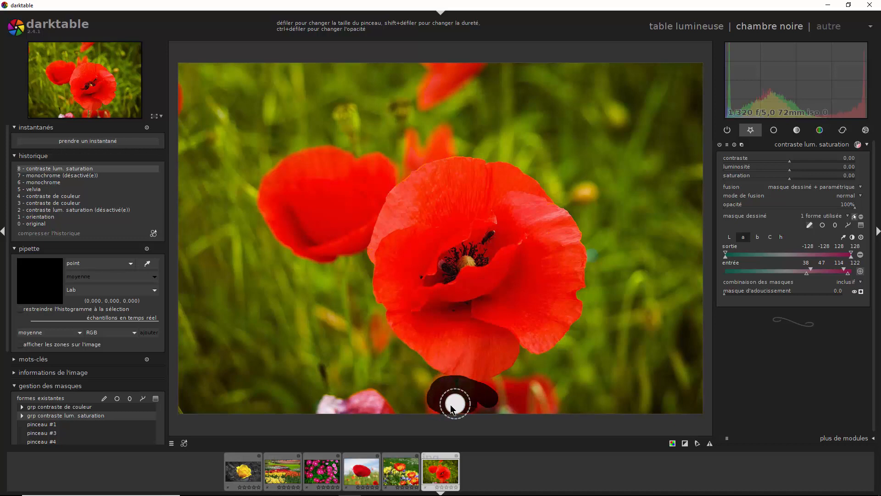
mouse_move(438, 413)
left_mouse_down()
mouse_move(540, 388)
mouse_move(549, 403)
mouse_move(504, 411)
mouse_move(531, 392)
mouse_move(491, 392)
mouse_move(483, 381)
mouse_move(468, 407)
mouse_move(525, 407)
left_mouse_up()
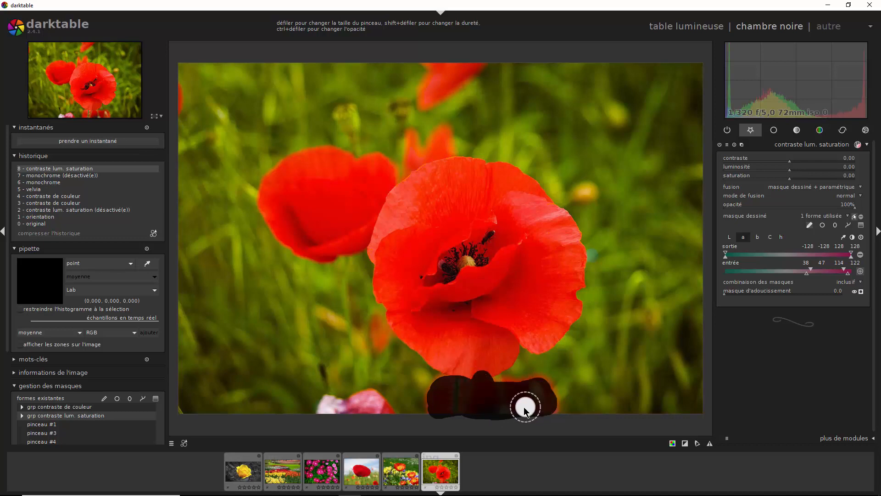
left_click(861, 292)
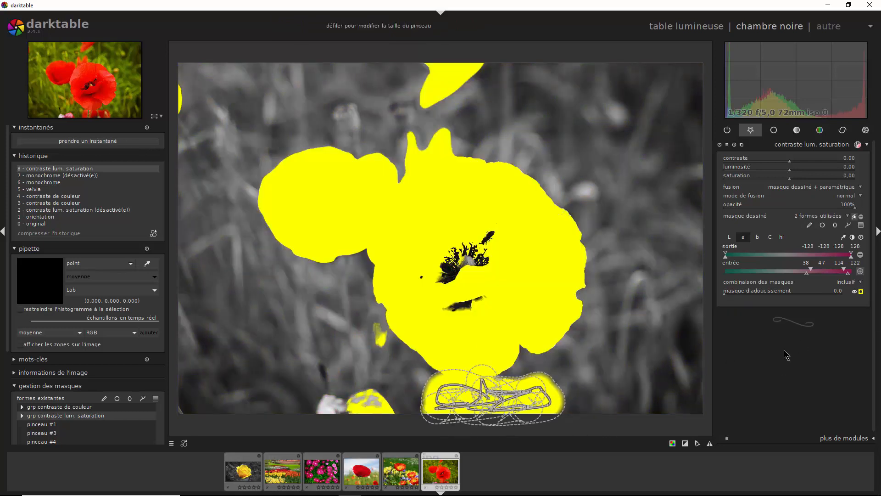
Paint a brush shape with a resized brush over the pink flower at the photo's bottom edge, with the mask overlay hidden.
left_click(861, 291)
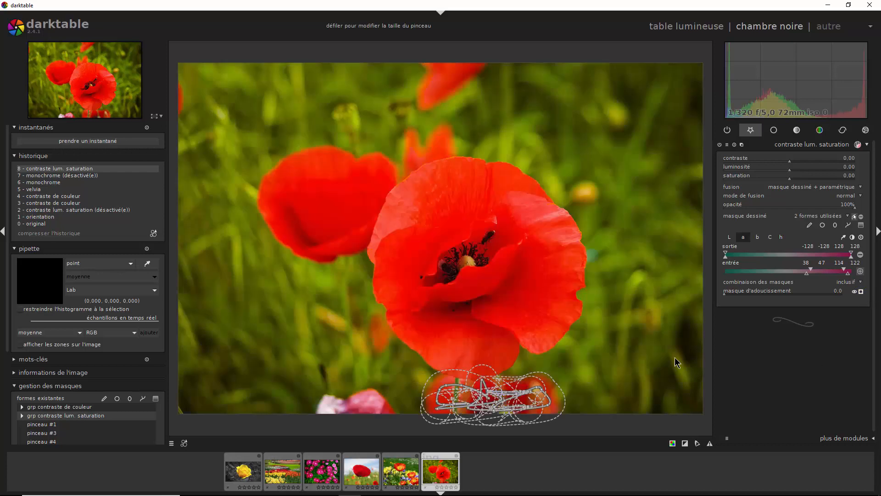
left_click(810, 226)
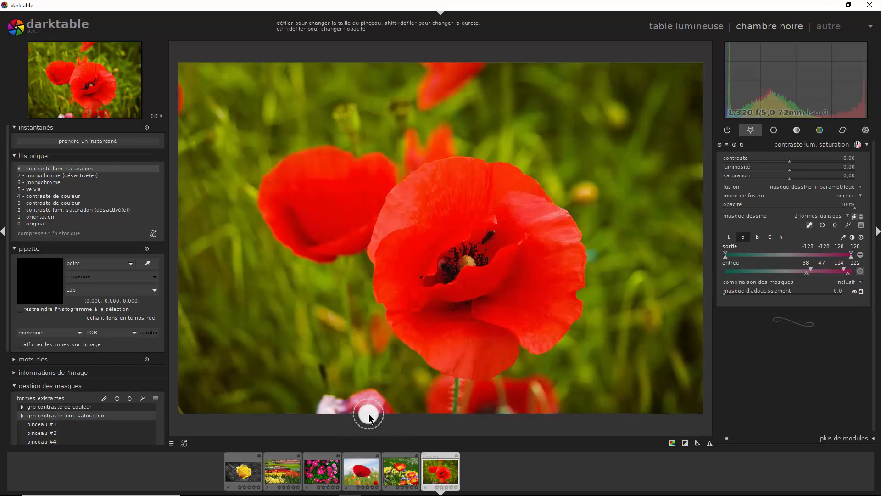
scroll(368, 414, "down", 5)
mouse_move(383, 415)
left_mouse_down()
mouse_move(329, 404)
mouse_move(324, 412)
mouse_move(383, 420)
left_mouse_up()
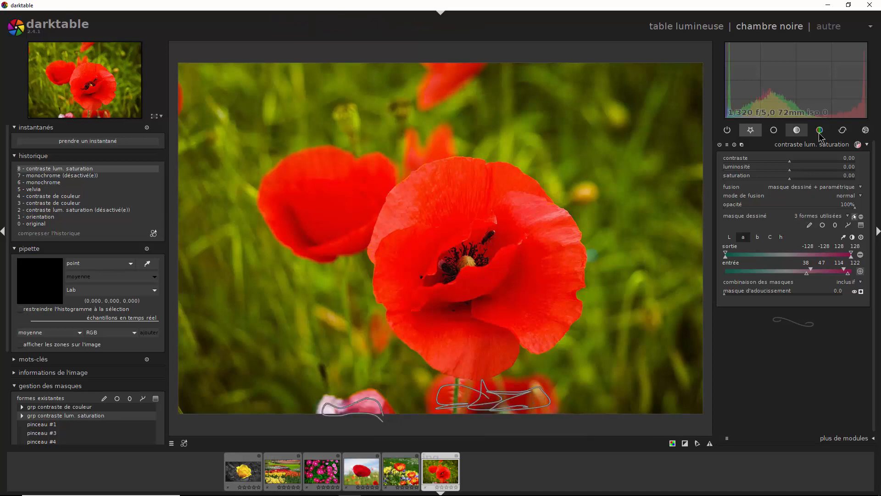
Paint two brush shapes over the blurred red poppy at the photo's top edge.
left_click(810, 227)
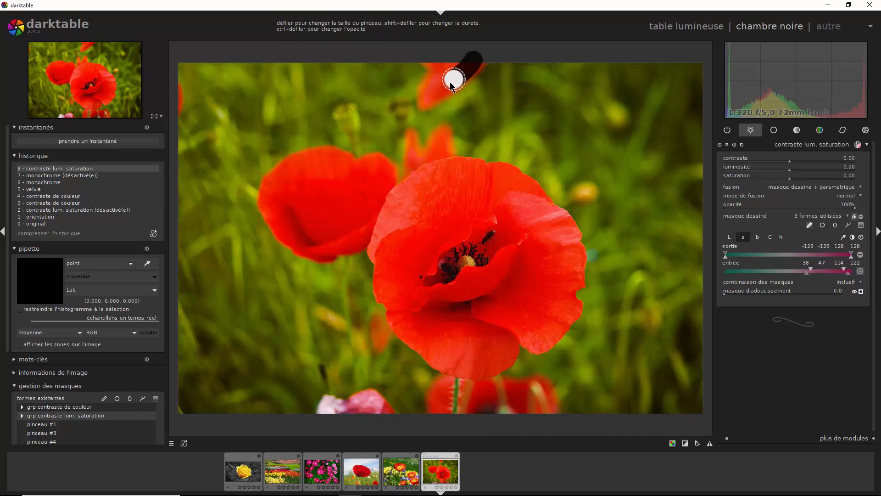
mouse_move(454, 84)
left_mouse_down()
mouse_move(475, 69)
mouse_move(442, 90)
left_mouse_up()
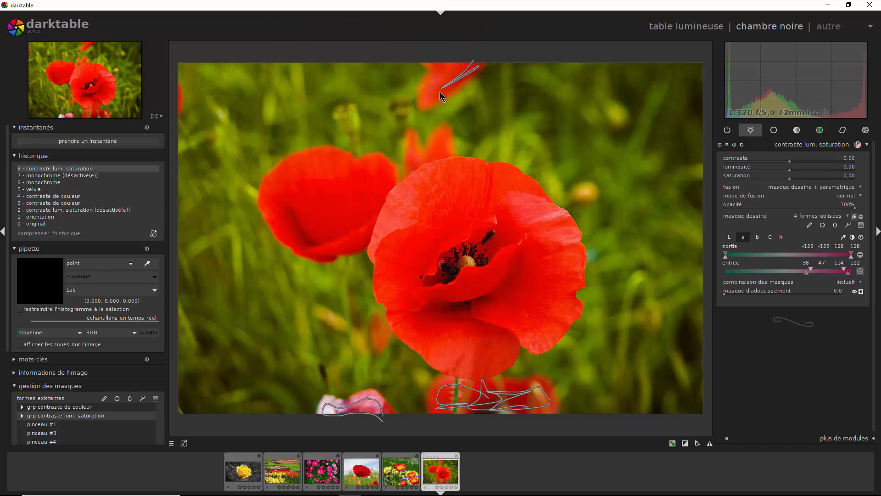
left_click(810, 225)
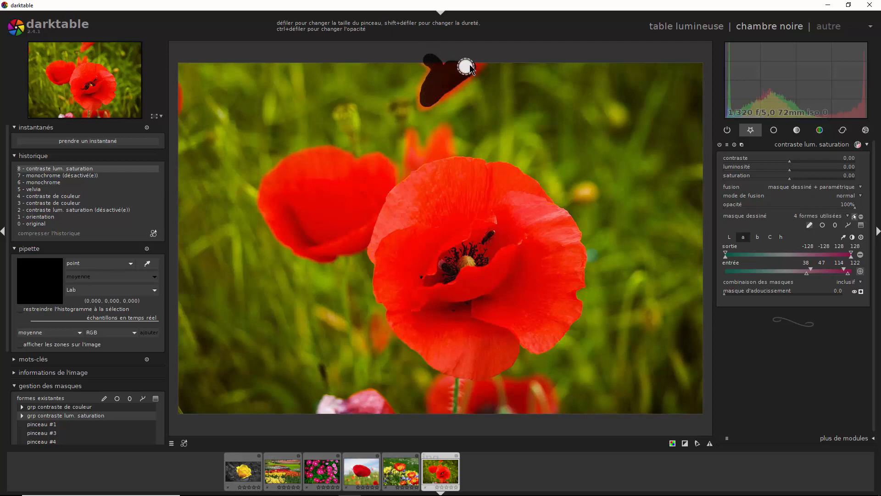
left_click_drag(437, 81, 437, 80)
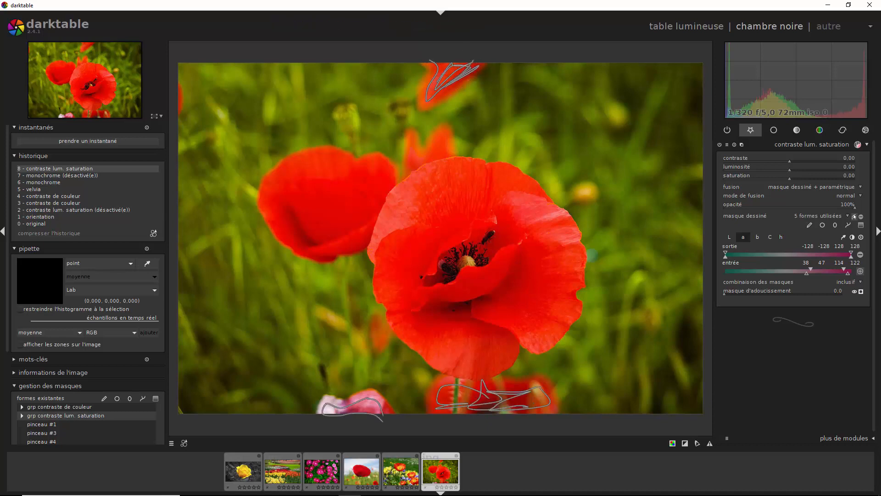
Show the mask overlay and paint a brush shape over the unmasked dark heart of the large poppy.
left_click(862, 292)
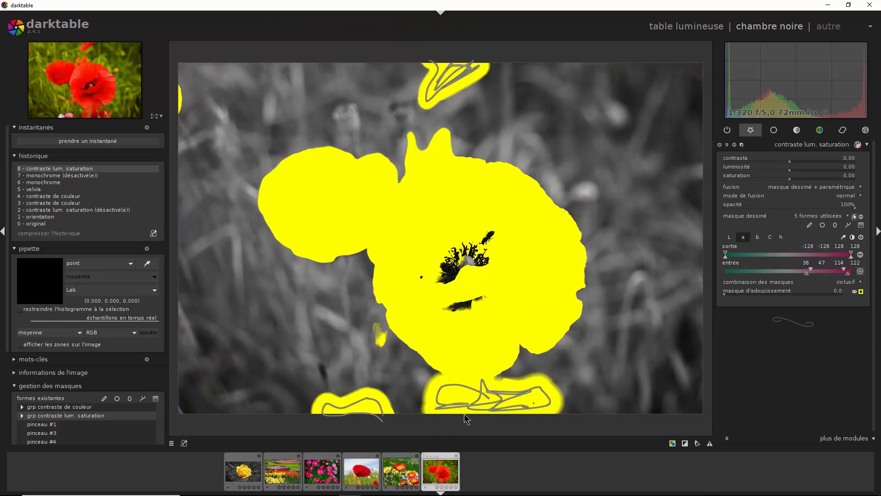
left_click(809, 225)
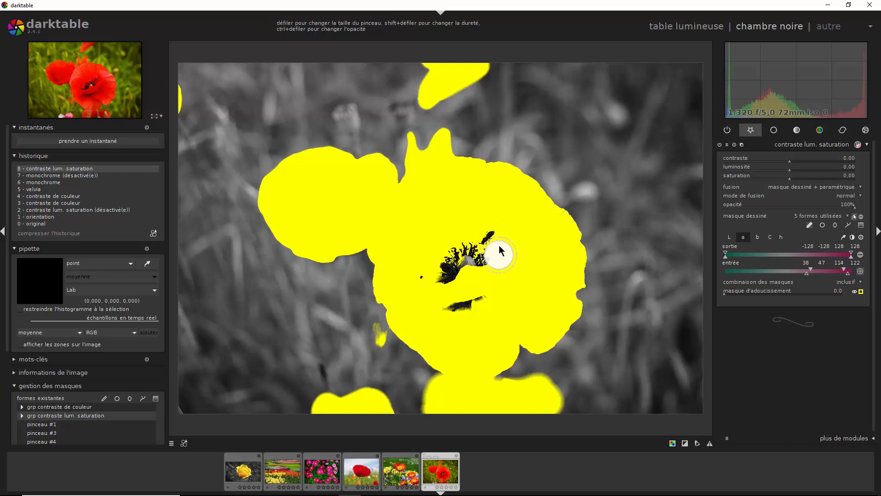
scroll(502, 272, "up", 3)
mouse_move(502, 272)
left_mouse_down()
mouse_move(498, 247)
mouse_move(474, 279)
mouse_move(450, 287)
mouse_move(465, 302)
mouse_move(420, 271)
mouse_move(430, 301)
mouse_move(423, 302)
mouse_move(474, 272)
mouse_move(490, 246)
left_mouse_up()
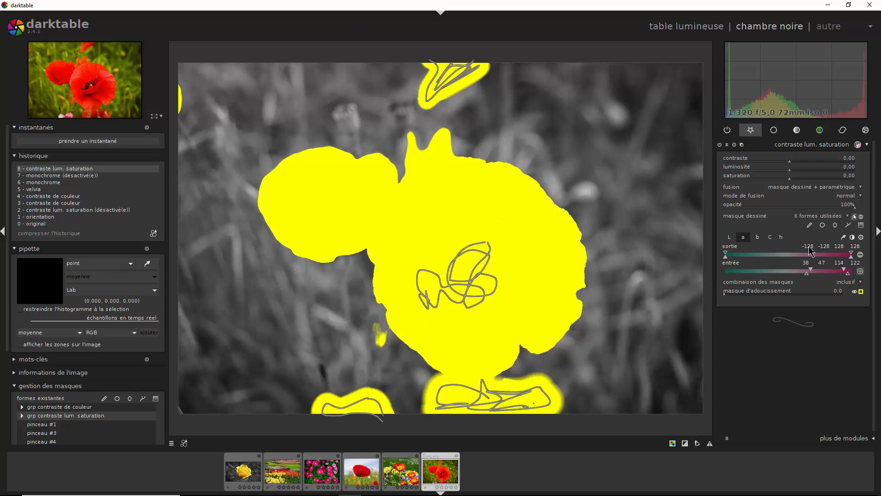
Invert the combined mask with exclusive combination to target the background, hide the overlay, and set the saturation to -1.00.
left_click(852, 238)
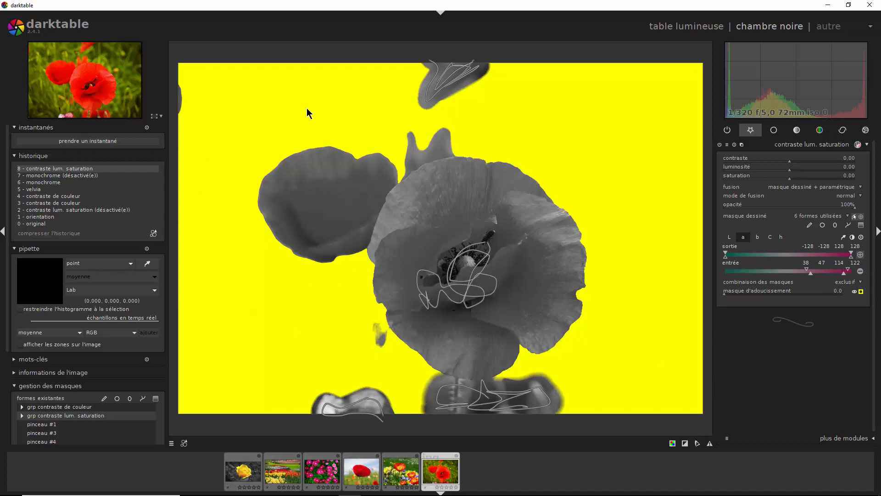
left_click(862, 291)
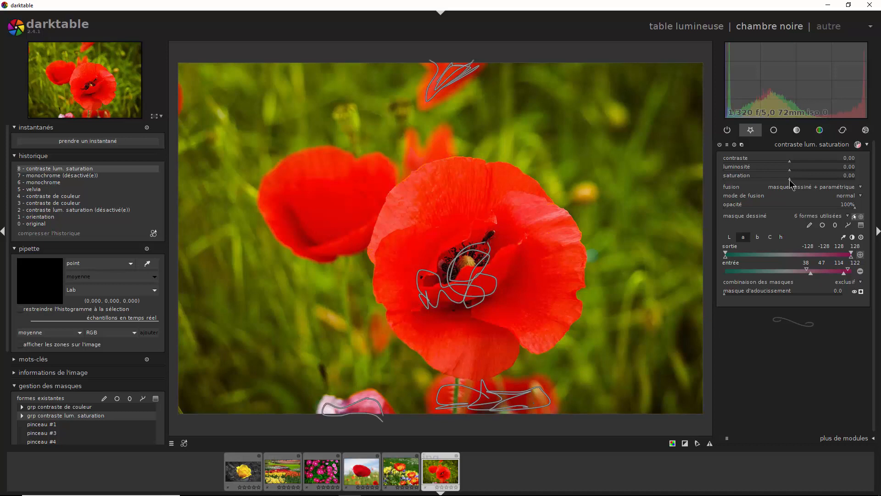
left_click_drag(790, 181, 711, 192)
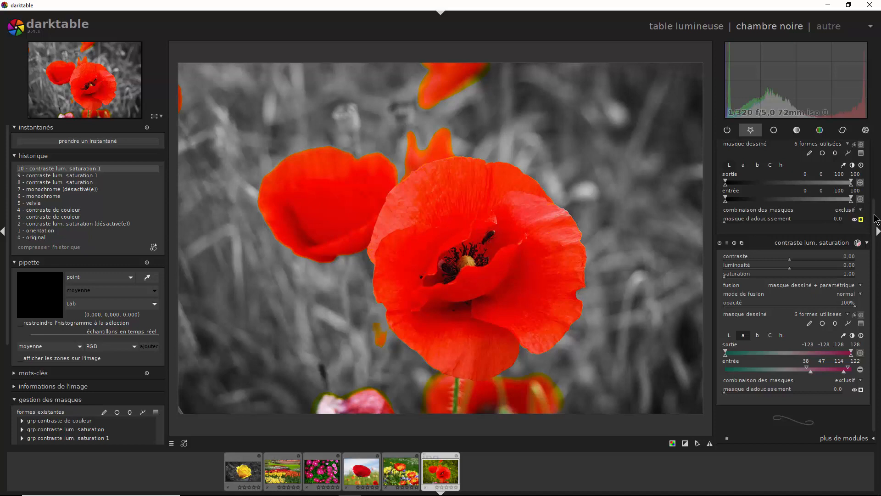
In the second contrast brightness saturation instance, invert the mask with inclusive combination to target the poppies, checking it with the mask overlay.
scroll(876, 165, "up", 2)
scroll(876, 165, "up", 1)
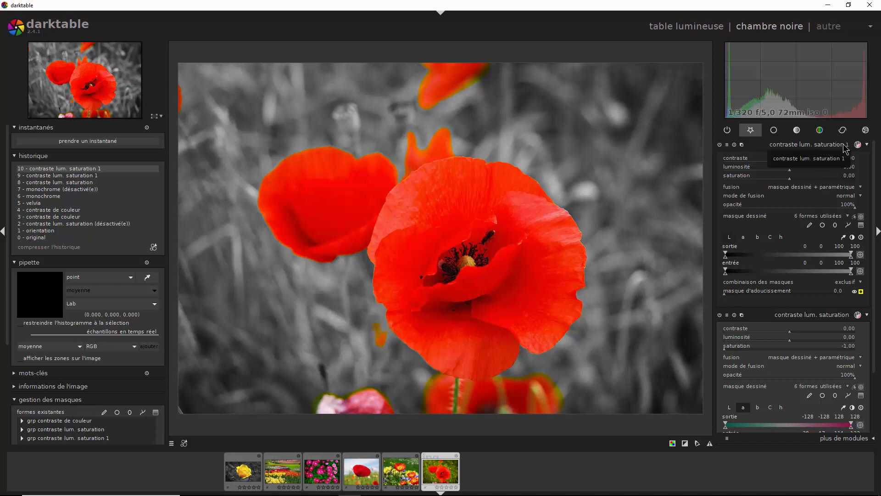
left_click(862, 292)
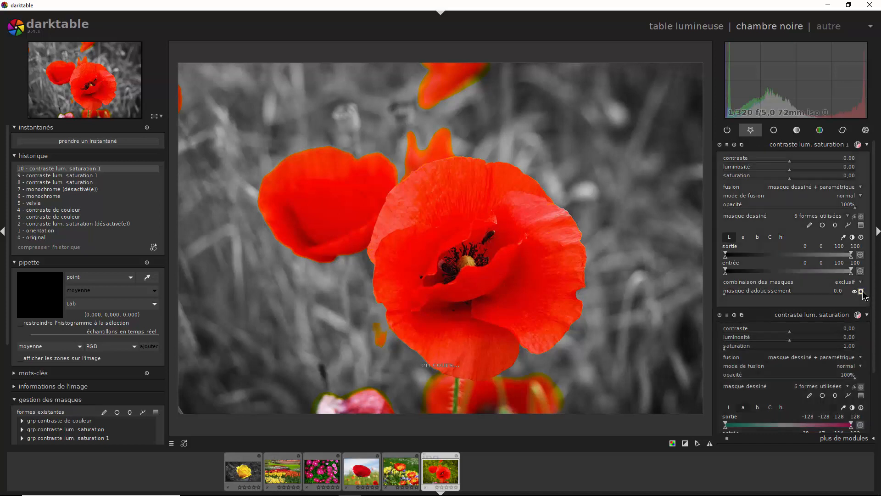
left_click(862, 292)
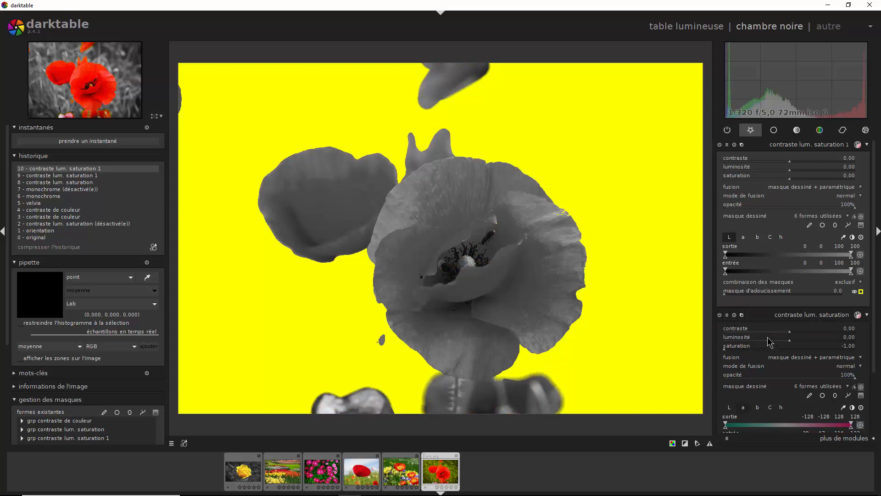
left_click(851, 238)
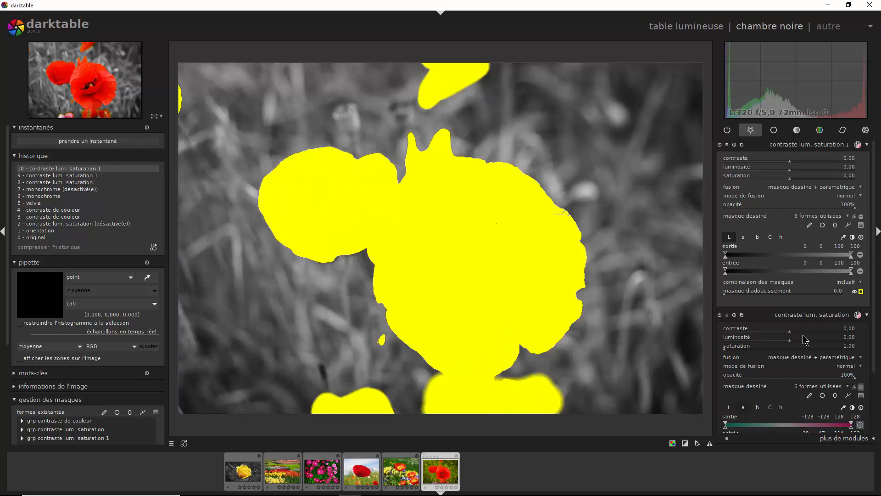
left_click(861, 291)
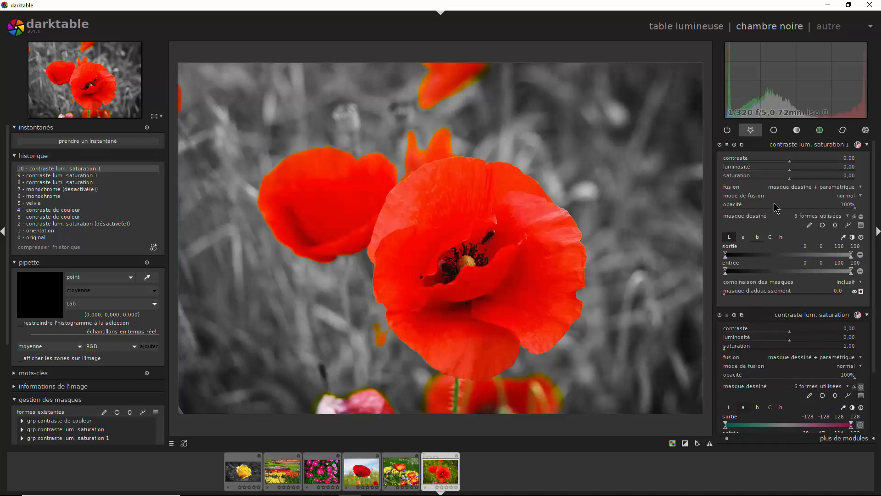
Set the second instance's contrast to 0.19 and saturation to -0.09, comparing the poppies with that instance disabled.
left_click_drag(789, 179, 776, 180)
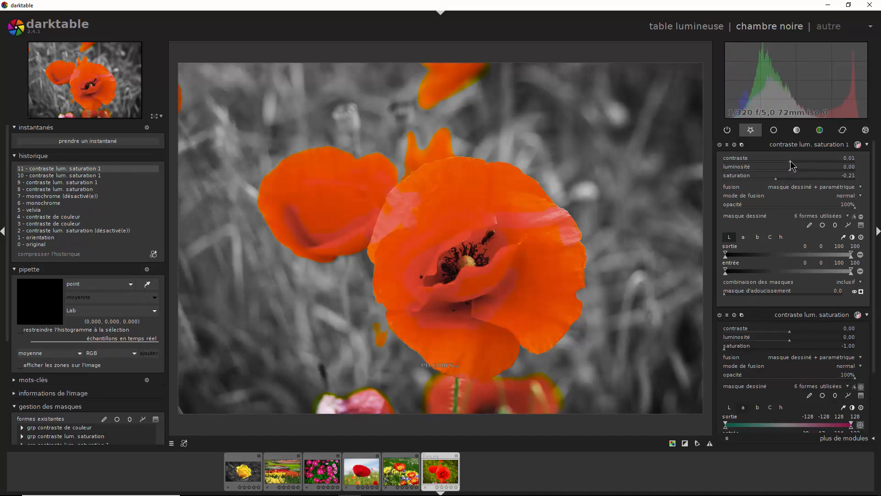
left_click_drag(790, 161, 803, 162)
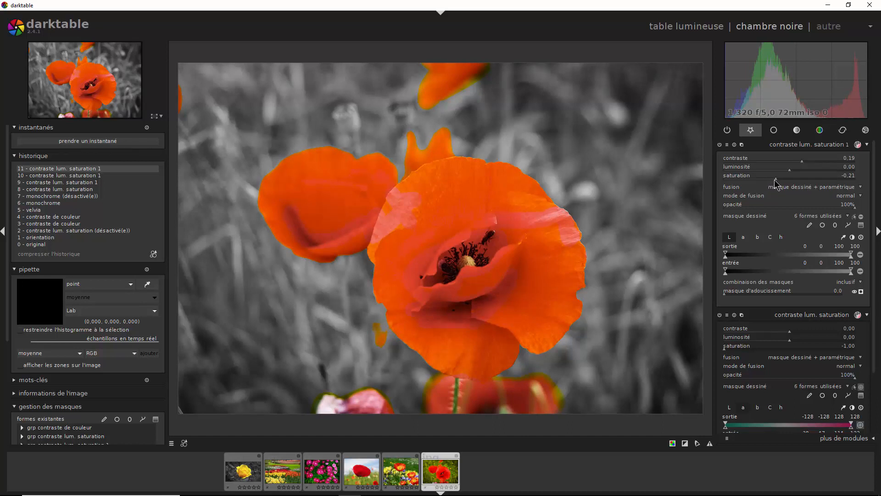
left_click_drag(775, 179, 783, 185)
left_click(721, 145)
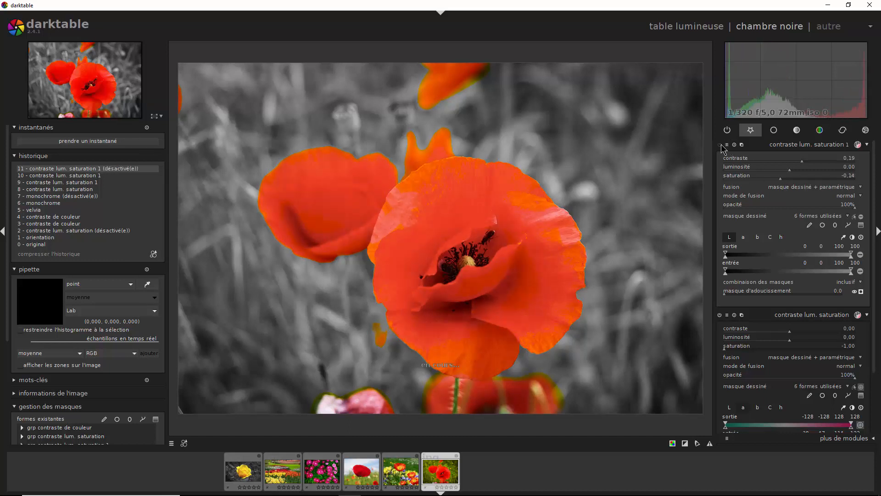
left_click(721, 145)
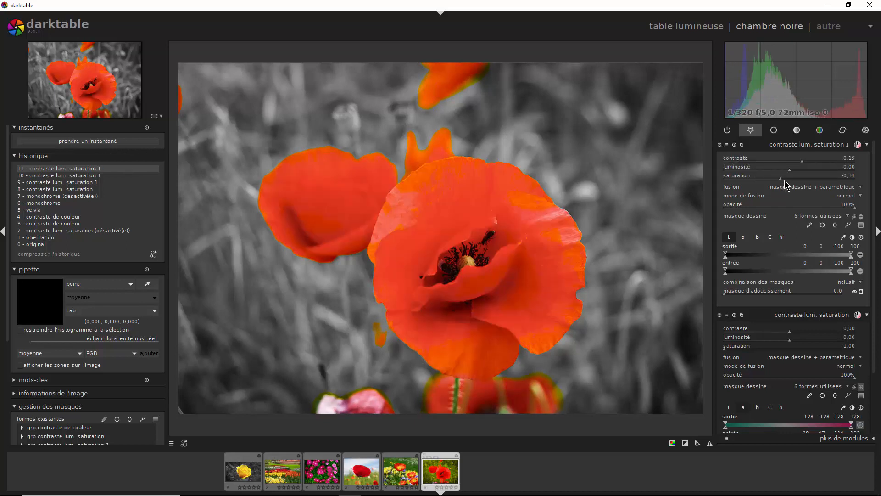
left_click_drag(782, 183, 784, 184)
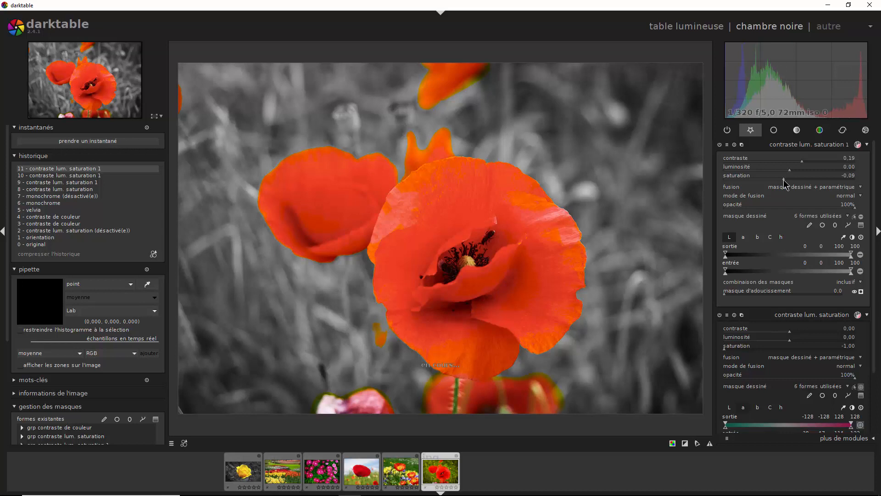